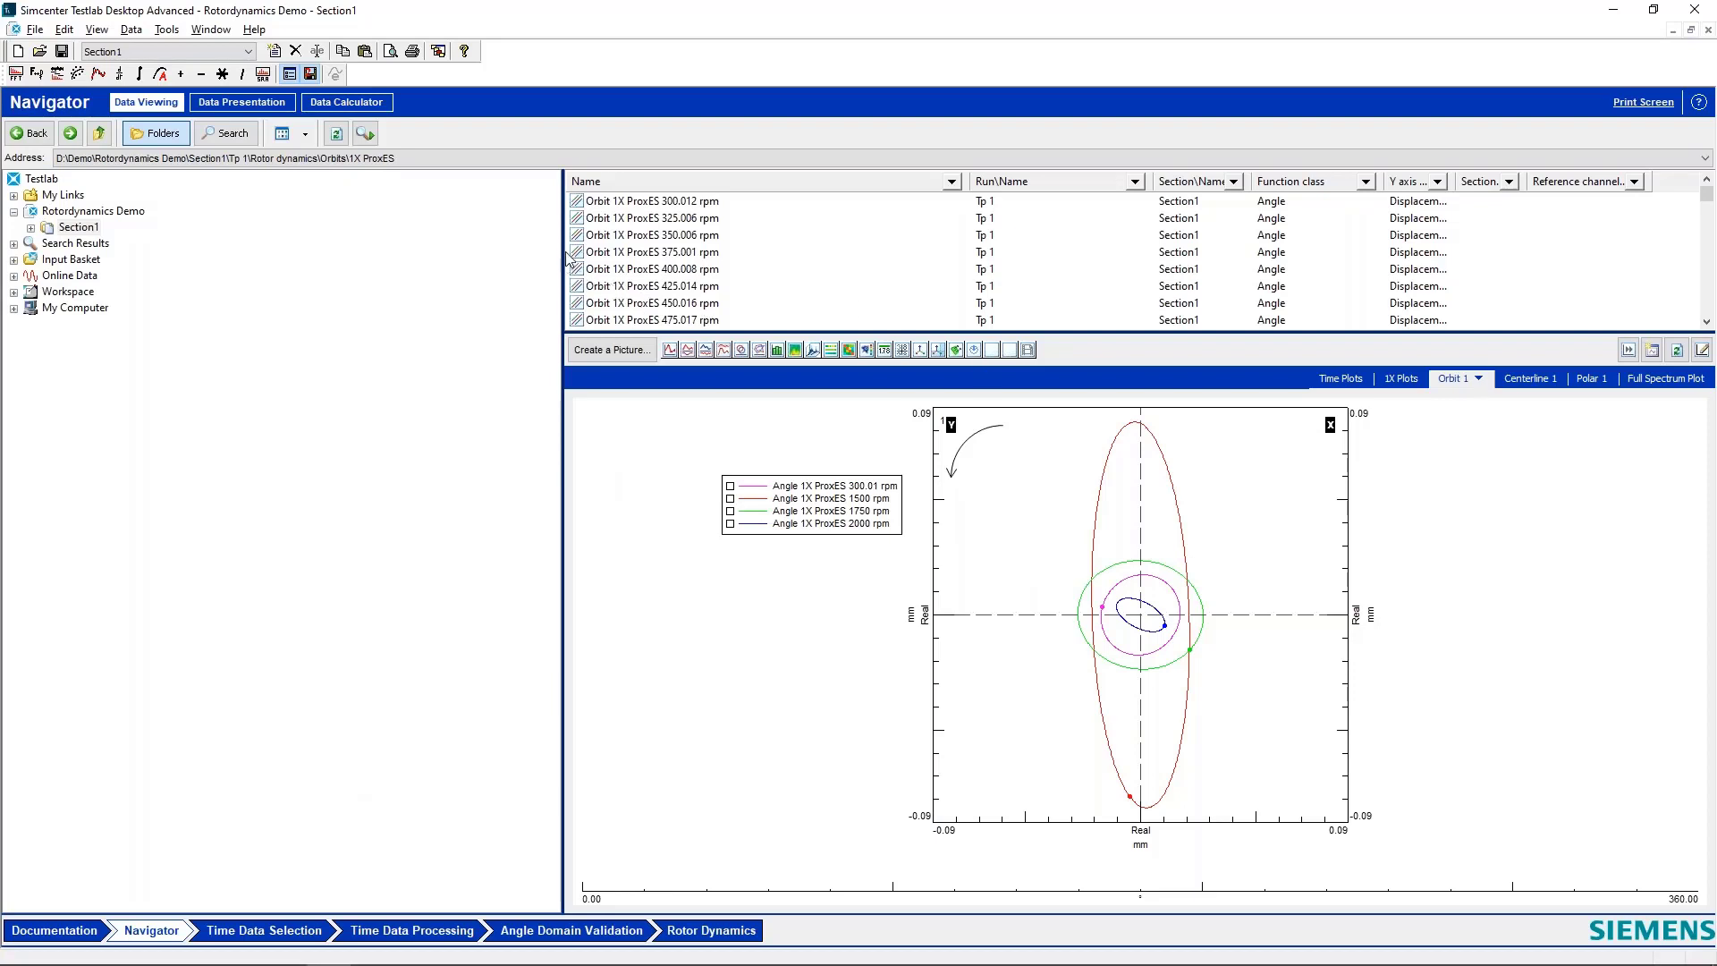
Step: Widen the file list and open the Throughput channels of Section1's RunupDown RotorDynamics run
{"action": "left_click_drag", "start_coordinate": [562, 250], "coordinate": [340, 257]}
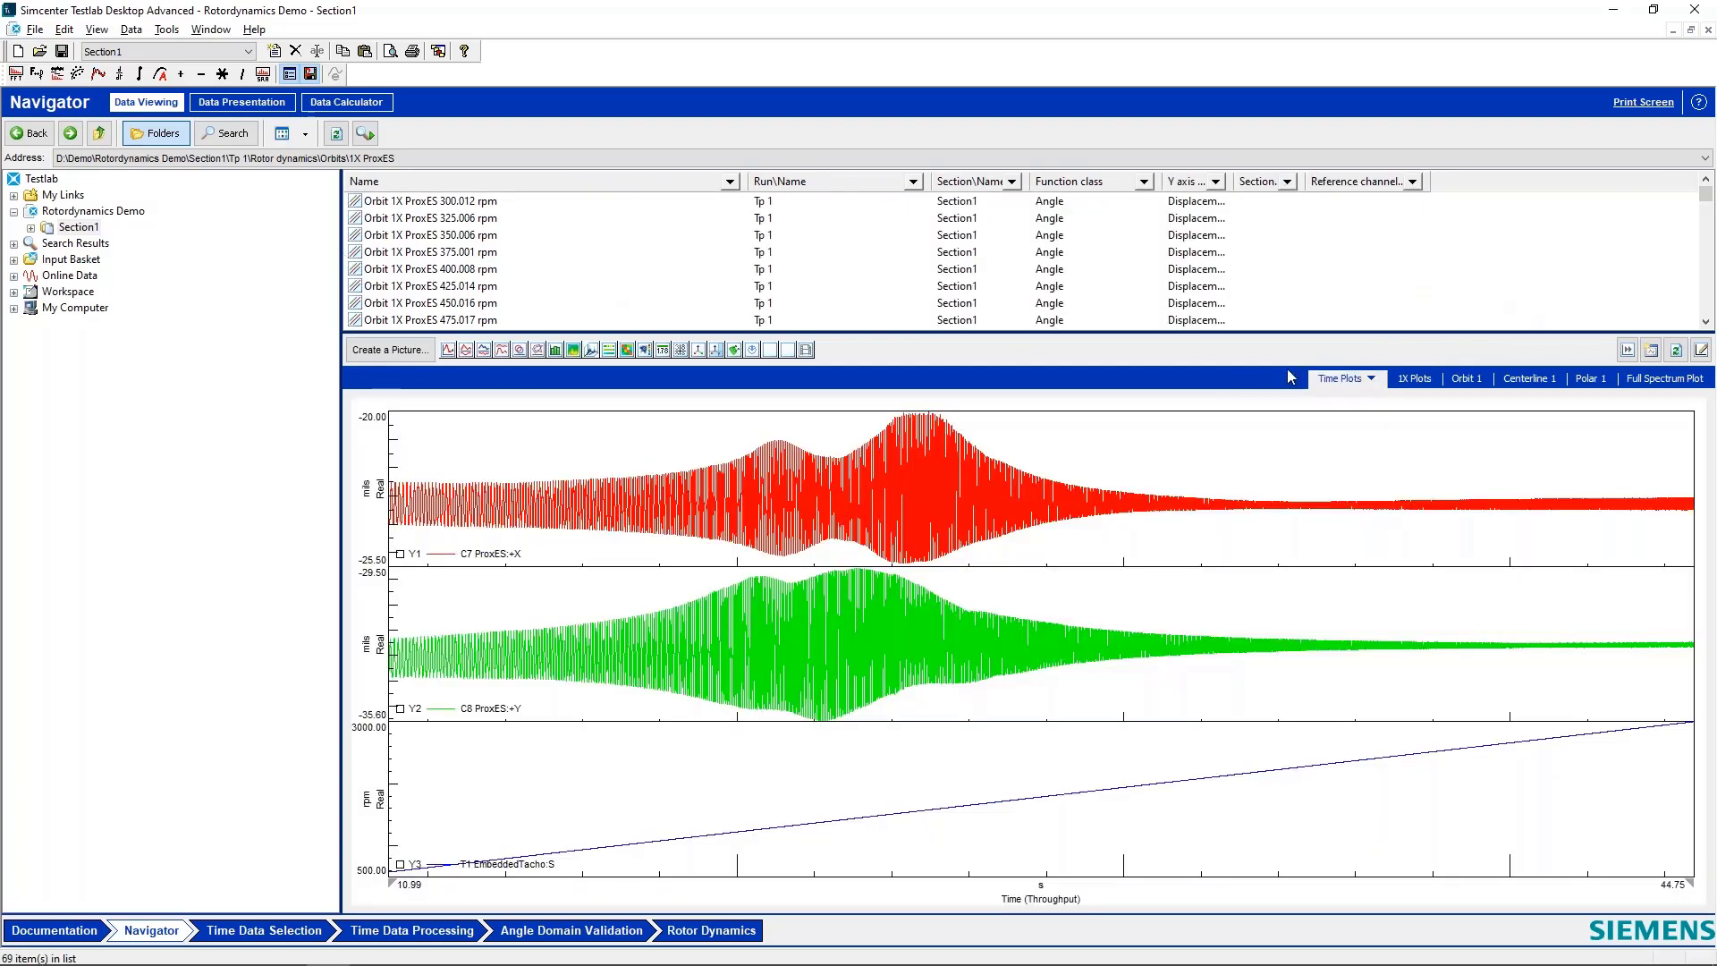
{"action": "double_click", "coordinate": [79, 227]}
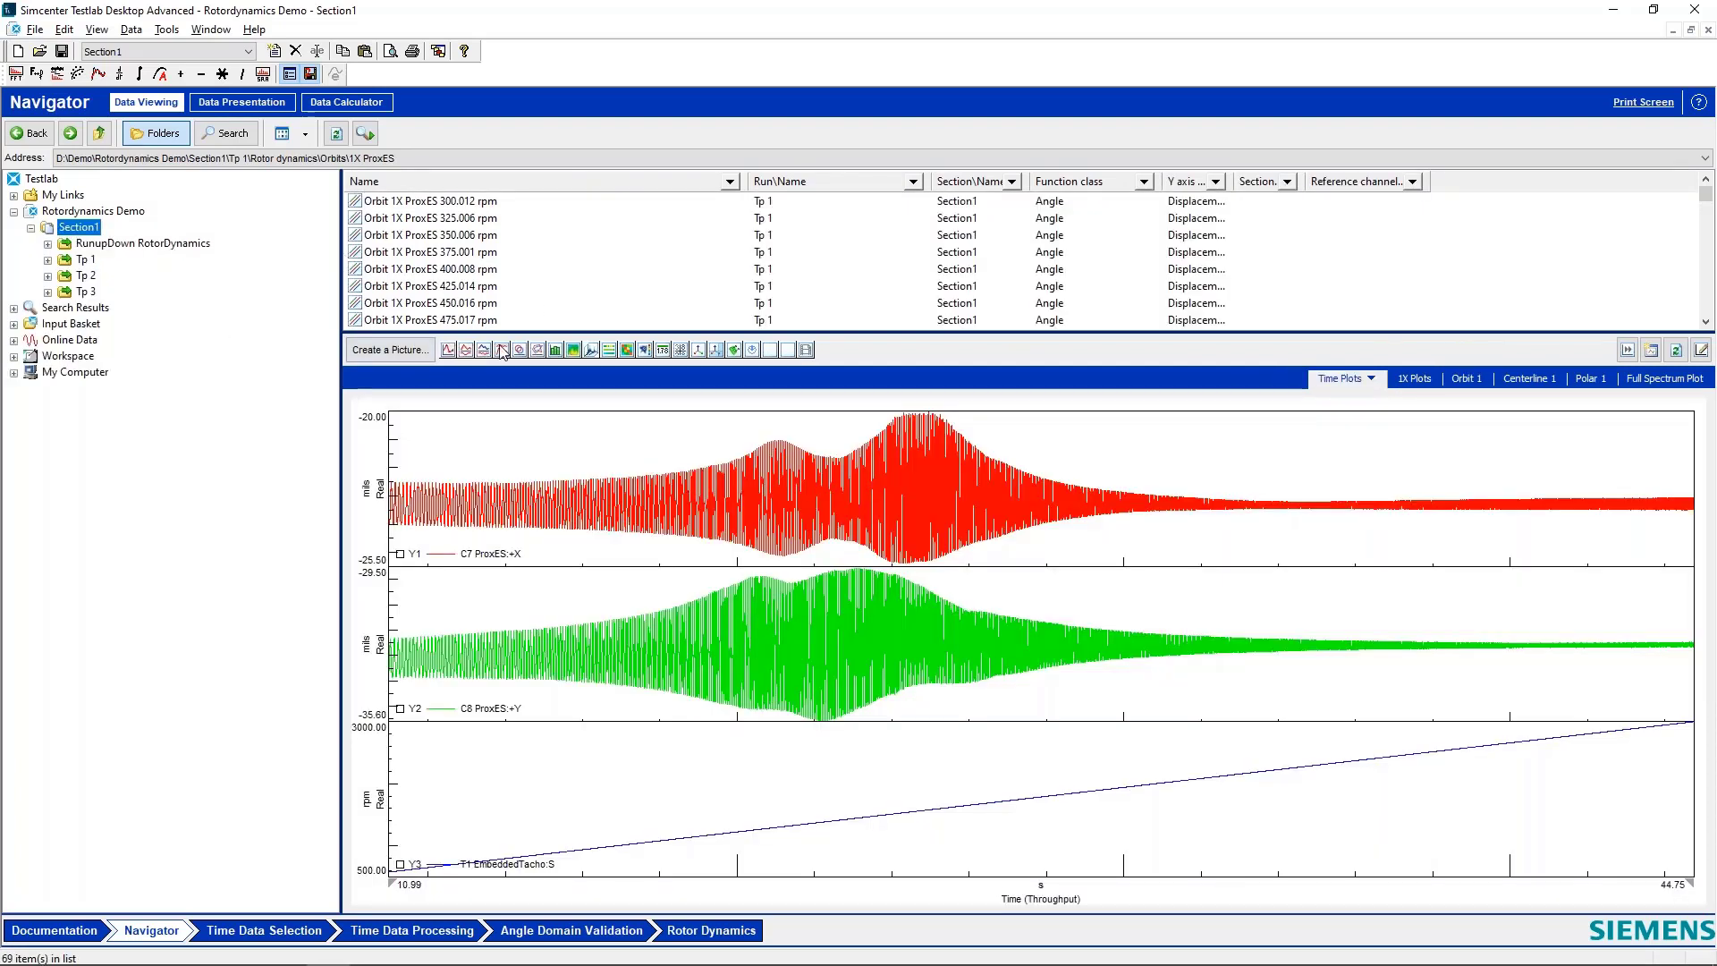
{"action": "left_click", "coordinate": [141, 243]}
{"action": "double_click", "coordinate": [391, 203]}
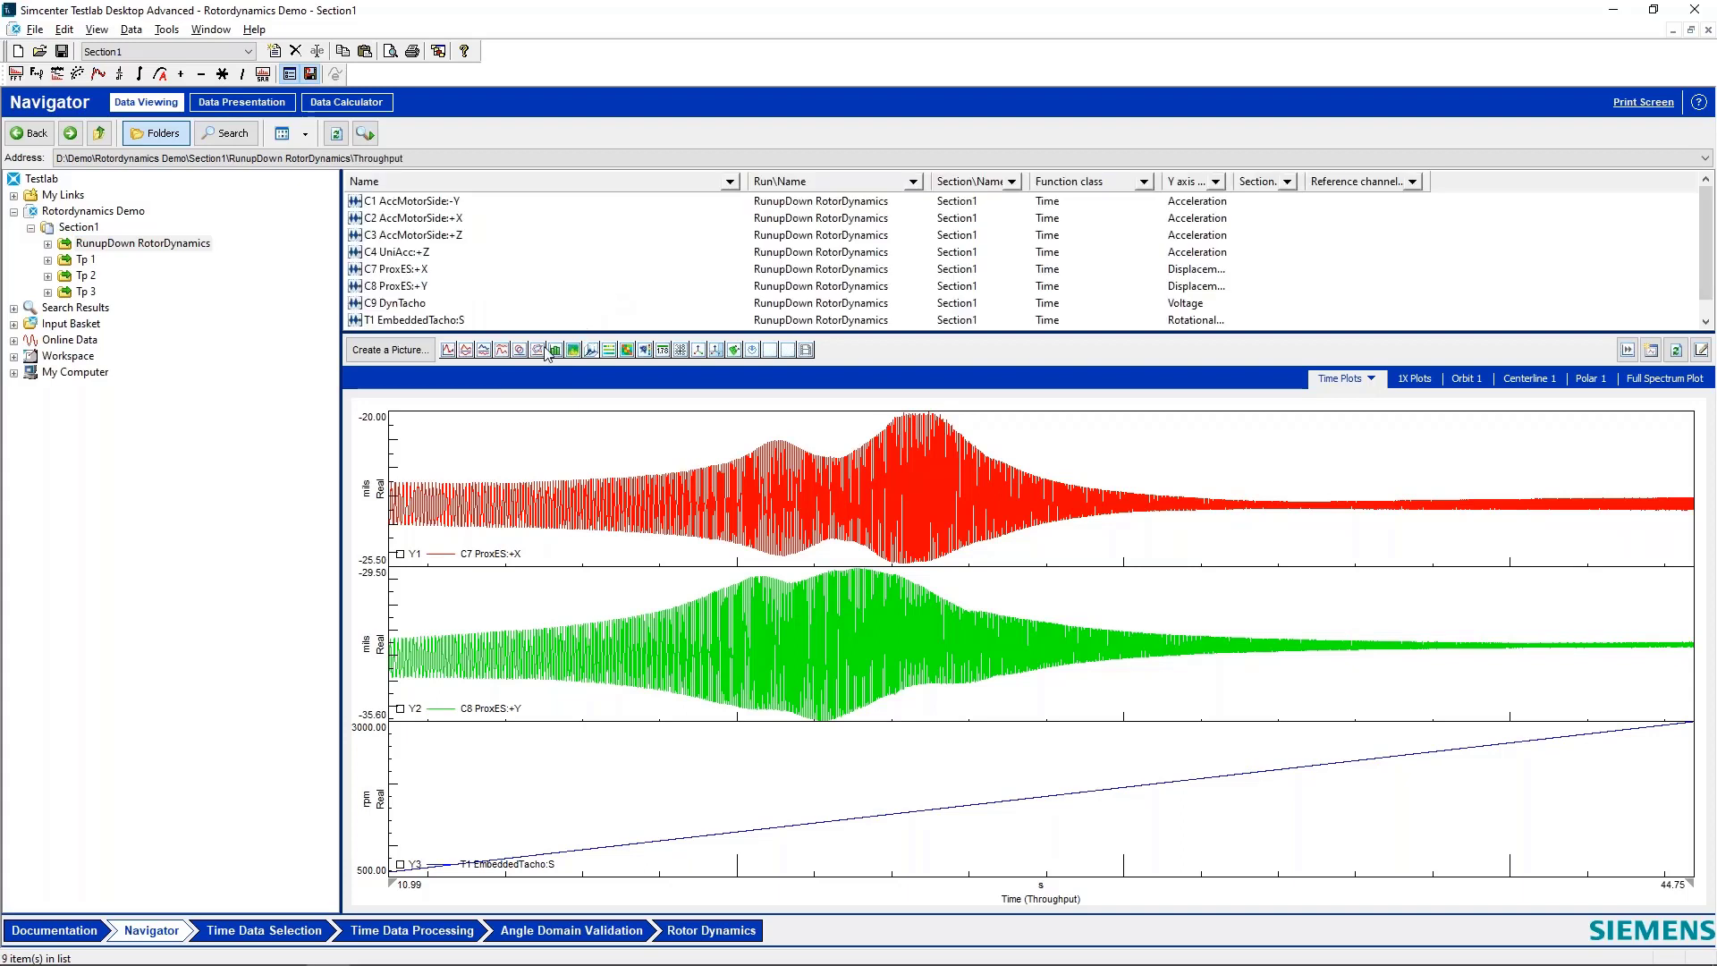
Step: Create an empty multi-trace plot with the overview strip hidden and pick the C7 ProxES:+X channel
{"action": "left_click", "coordinate": [502, 350]}
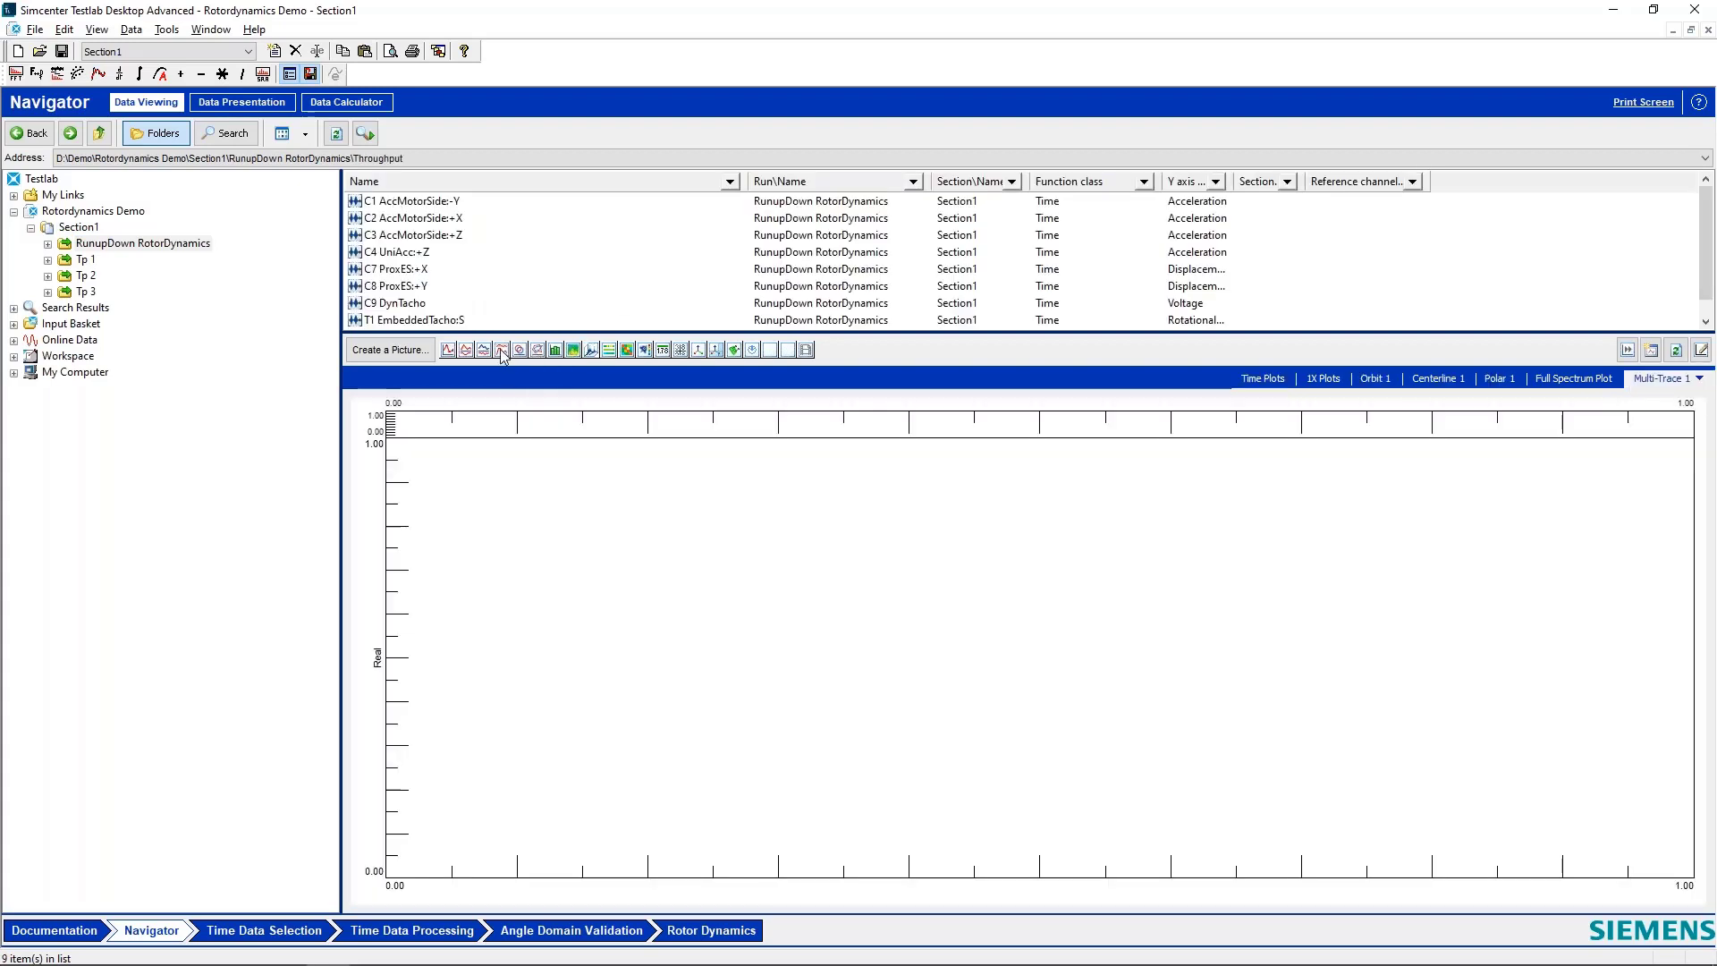
{"action": "right_click", "coordinate": [367, 435]}
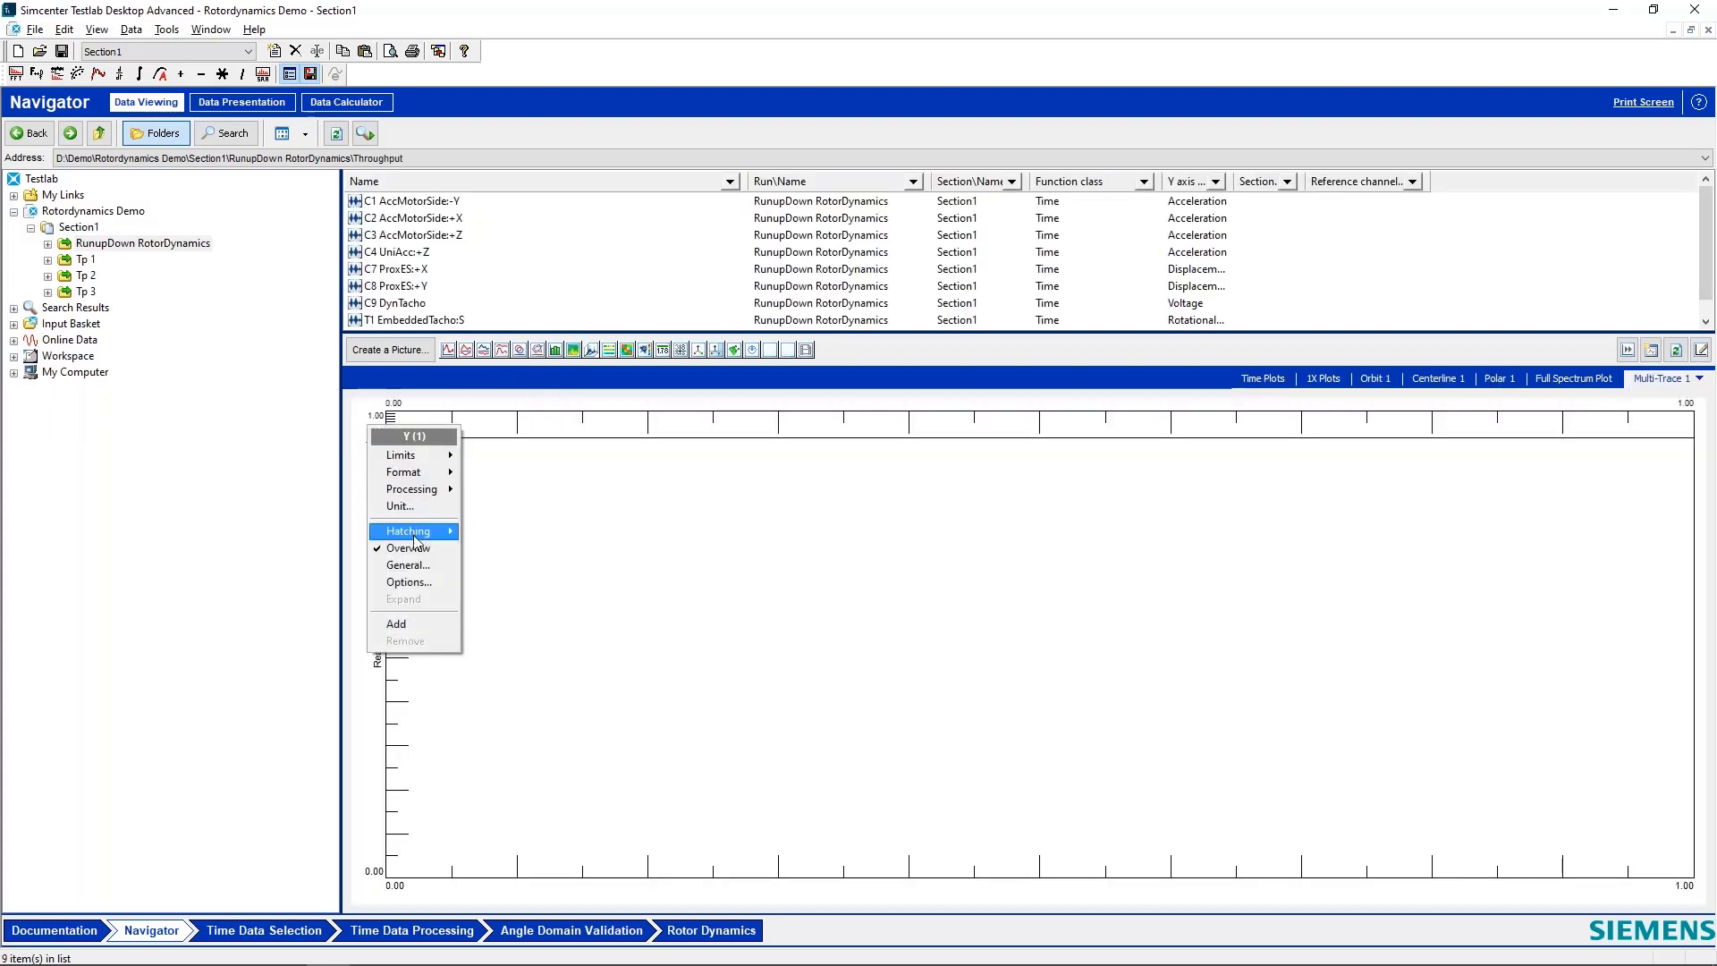
{"action": "left_click", "coordinate": [414, 548]}
{"action": "left_click", "coordinate": [435, 206]}
{"action": "left_click", "coordinate": [434, 219]}
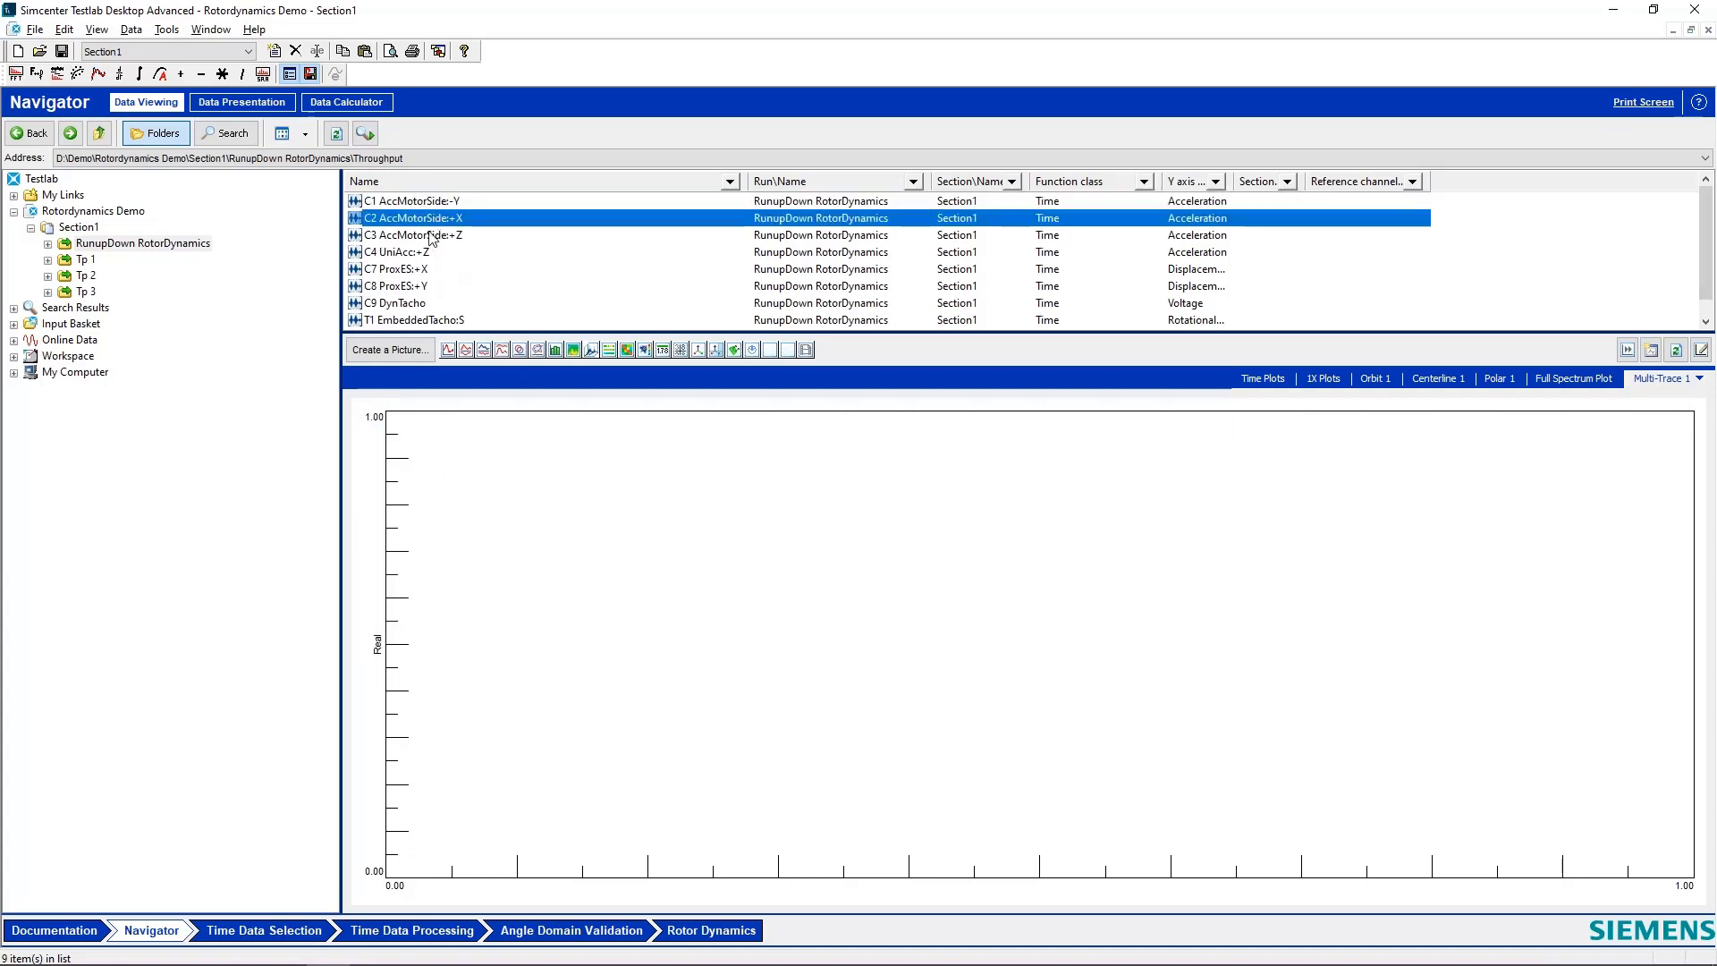
{"action": "left_click", "coordinate": [430, 235]}
{"action": "left_click", "coordinate": [420, 269]}
{"action": "left_click", "coordinate": [412, 287]}
{"action": "left_click", "coordinate": [404, 320]}
{"action": "left_click", "coordinate": [410, 304]}
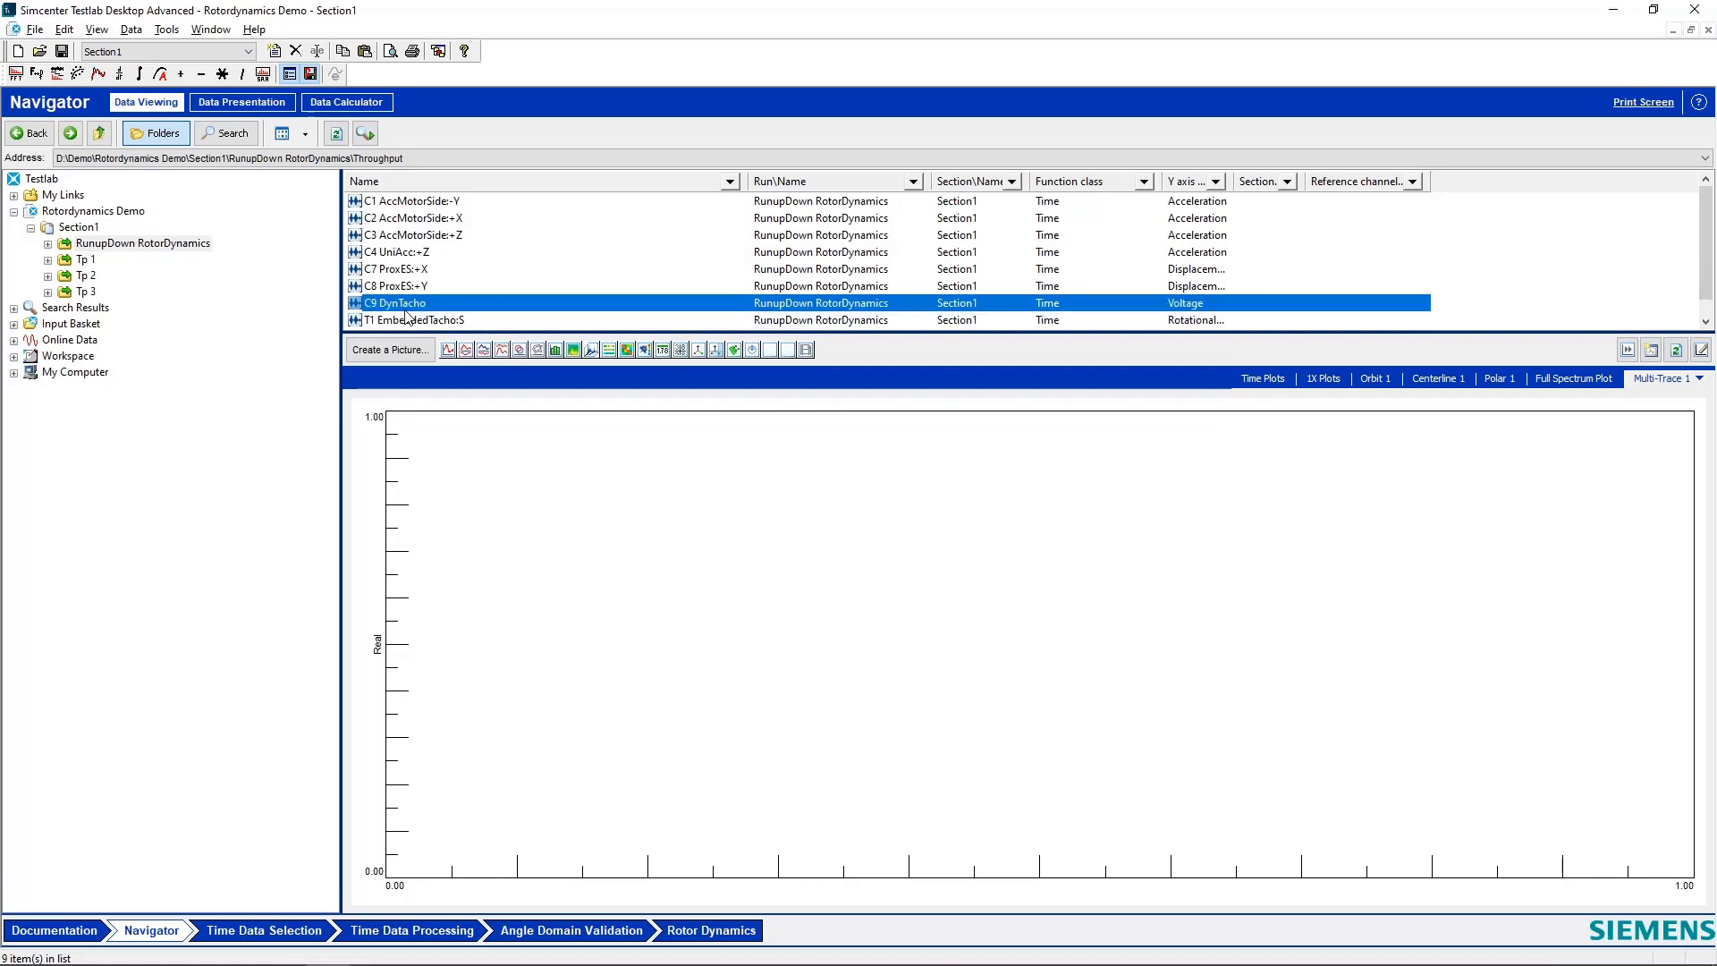
{"action": "left_click", "coordinate": [413, 286]}
{"action": "left_click", "coordinate": [407, 270]}
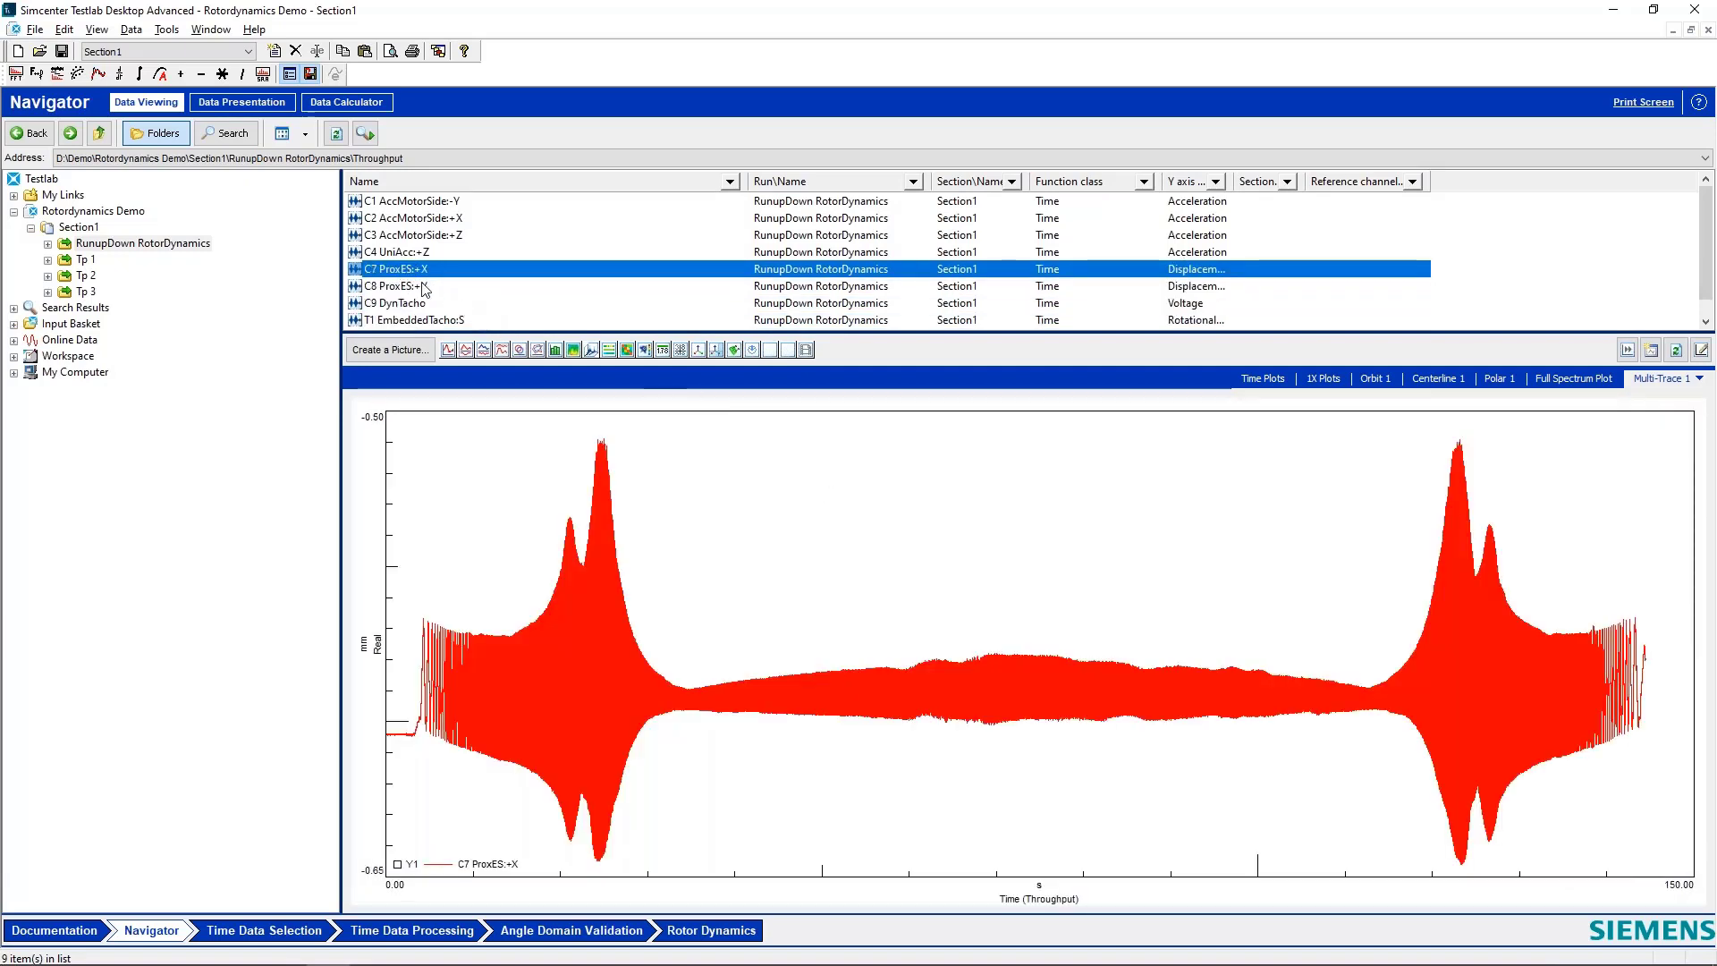
Step: Stack C8 ProxES:+Y and T1 EmbeddedTacho:S under C7, zoom to 14–29 s, then restore 0–150 s
{"action": "left_click_drag", "start_coordinate": [411, 287], "coordinate": [979, 653]}
{"action": "left_click", "coordinate": [398, 304]}
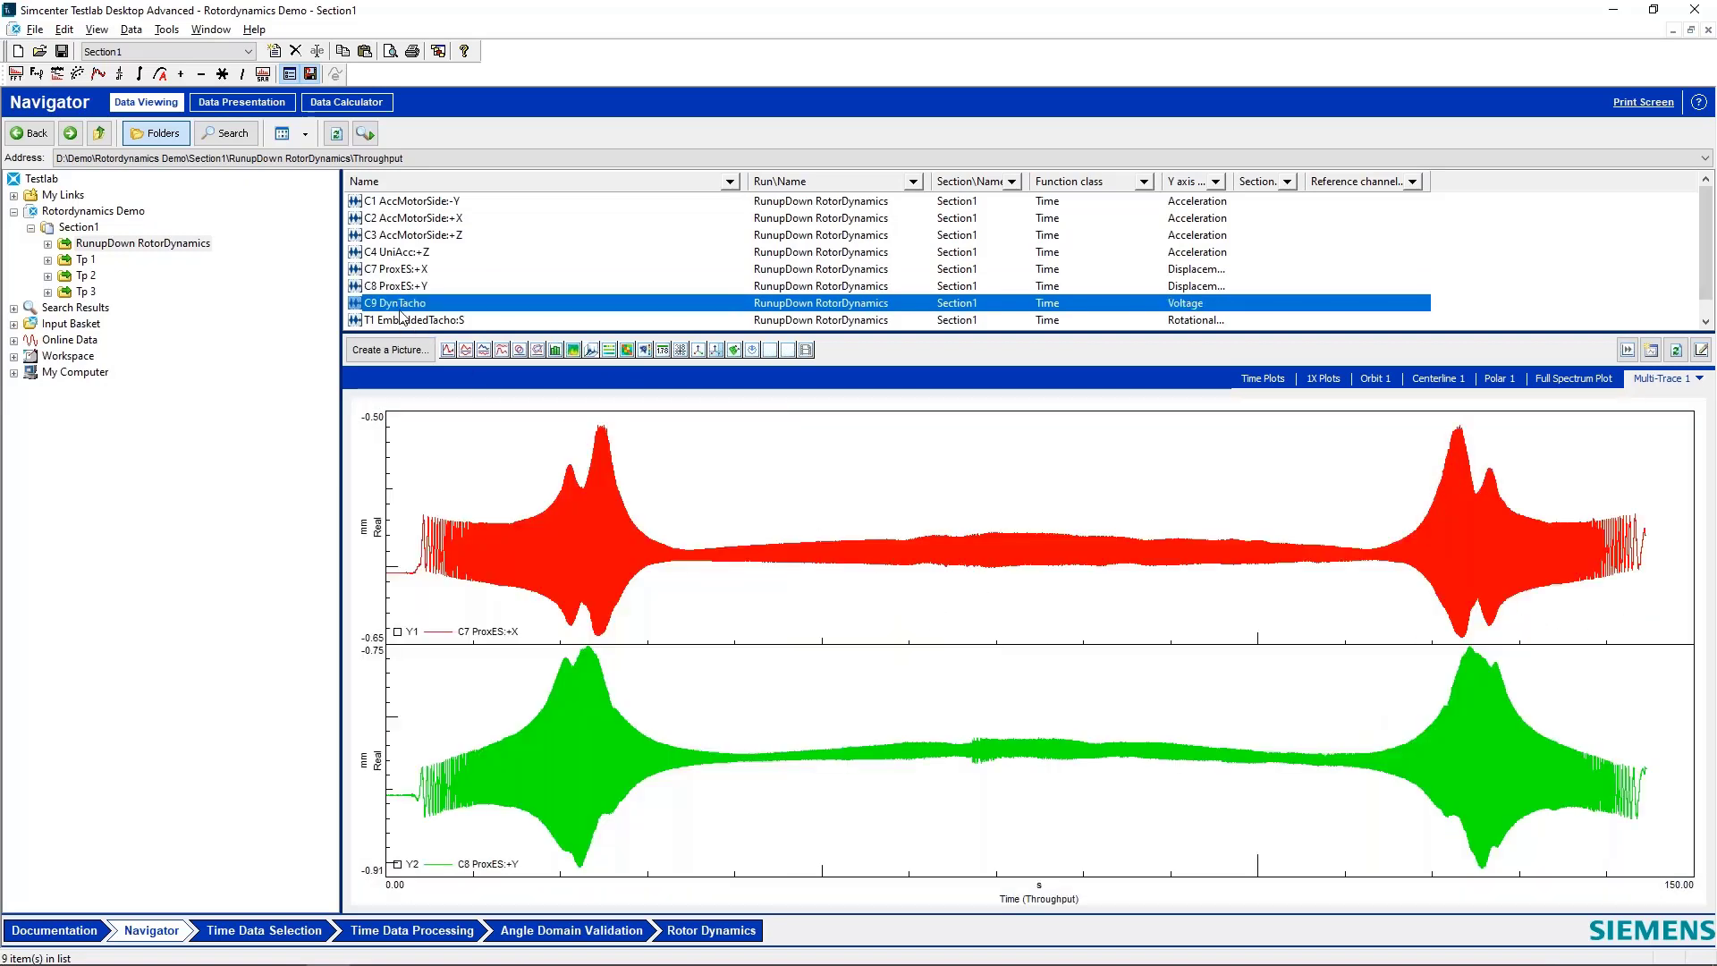
{"action": "mouse_move", "coordinate": [407, 320]}
{"action": "left_mouse_down"}
{"action": "mouse_move", "coordinate": [702, 385]}
{"action": "mouse_move", "coordinate": [1053, 796]}
{"action": "mouse_move", "coordinate": [1037, 767]}
{"action": "left_mouse_up"}
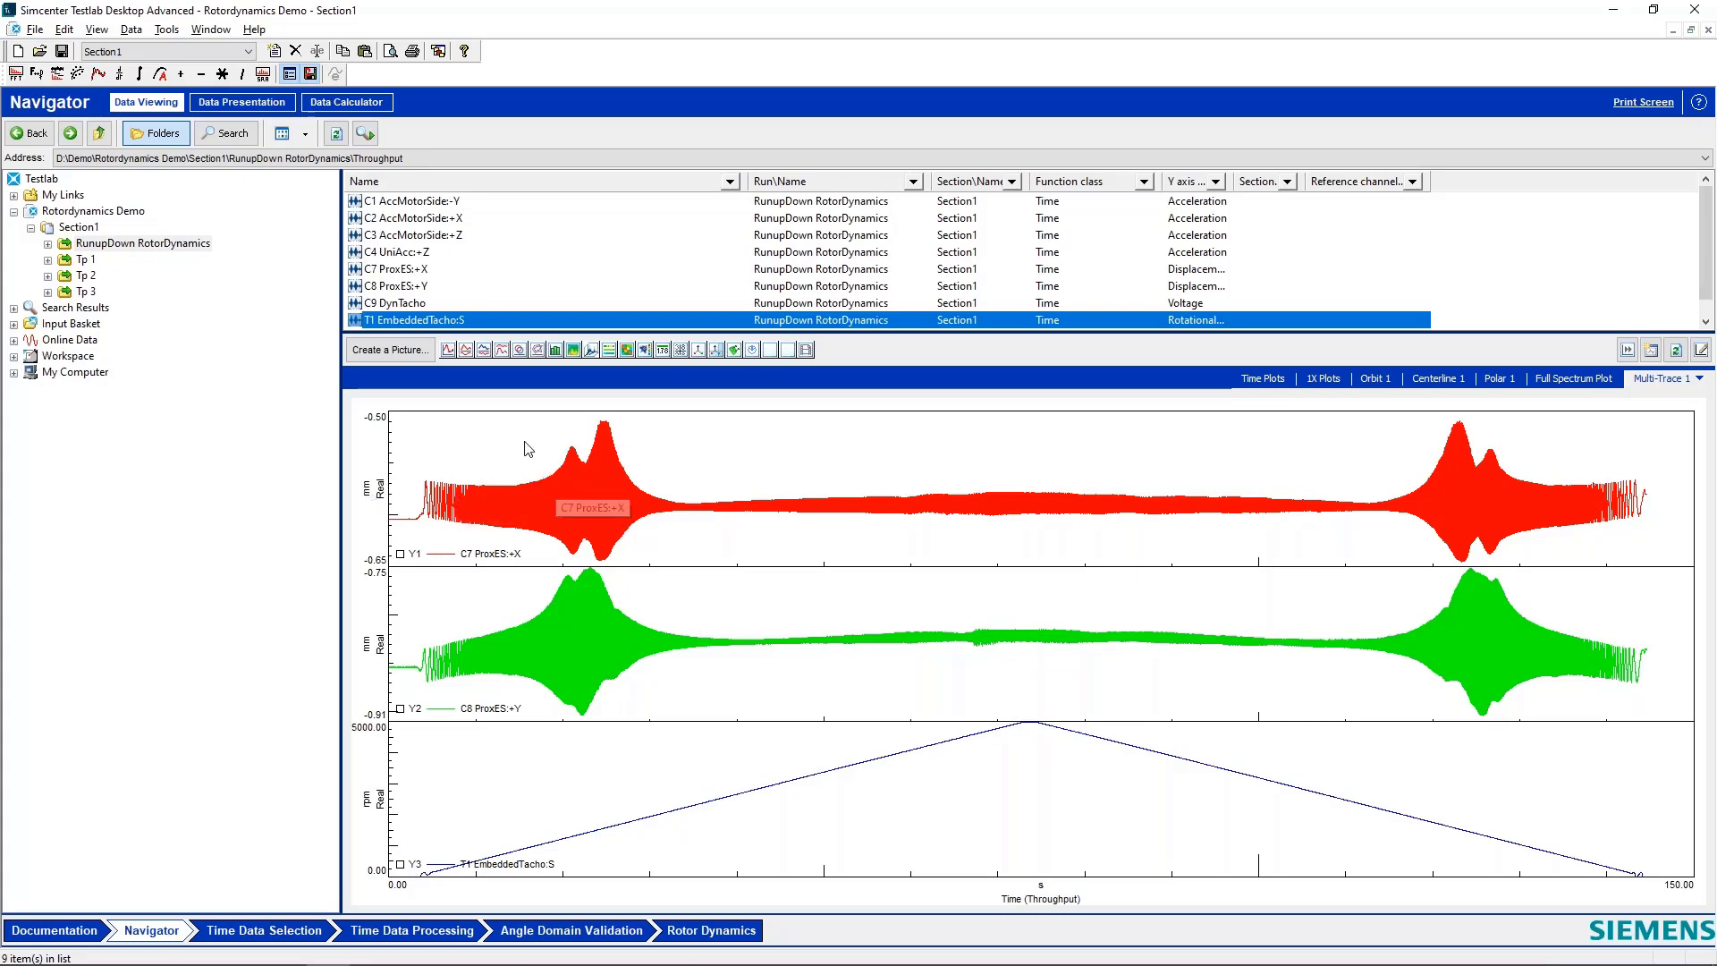
{"action": "left_click_drag", "start_coordinate": [510, 447], "coordinate": [651, 449]}
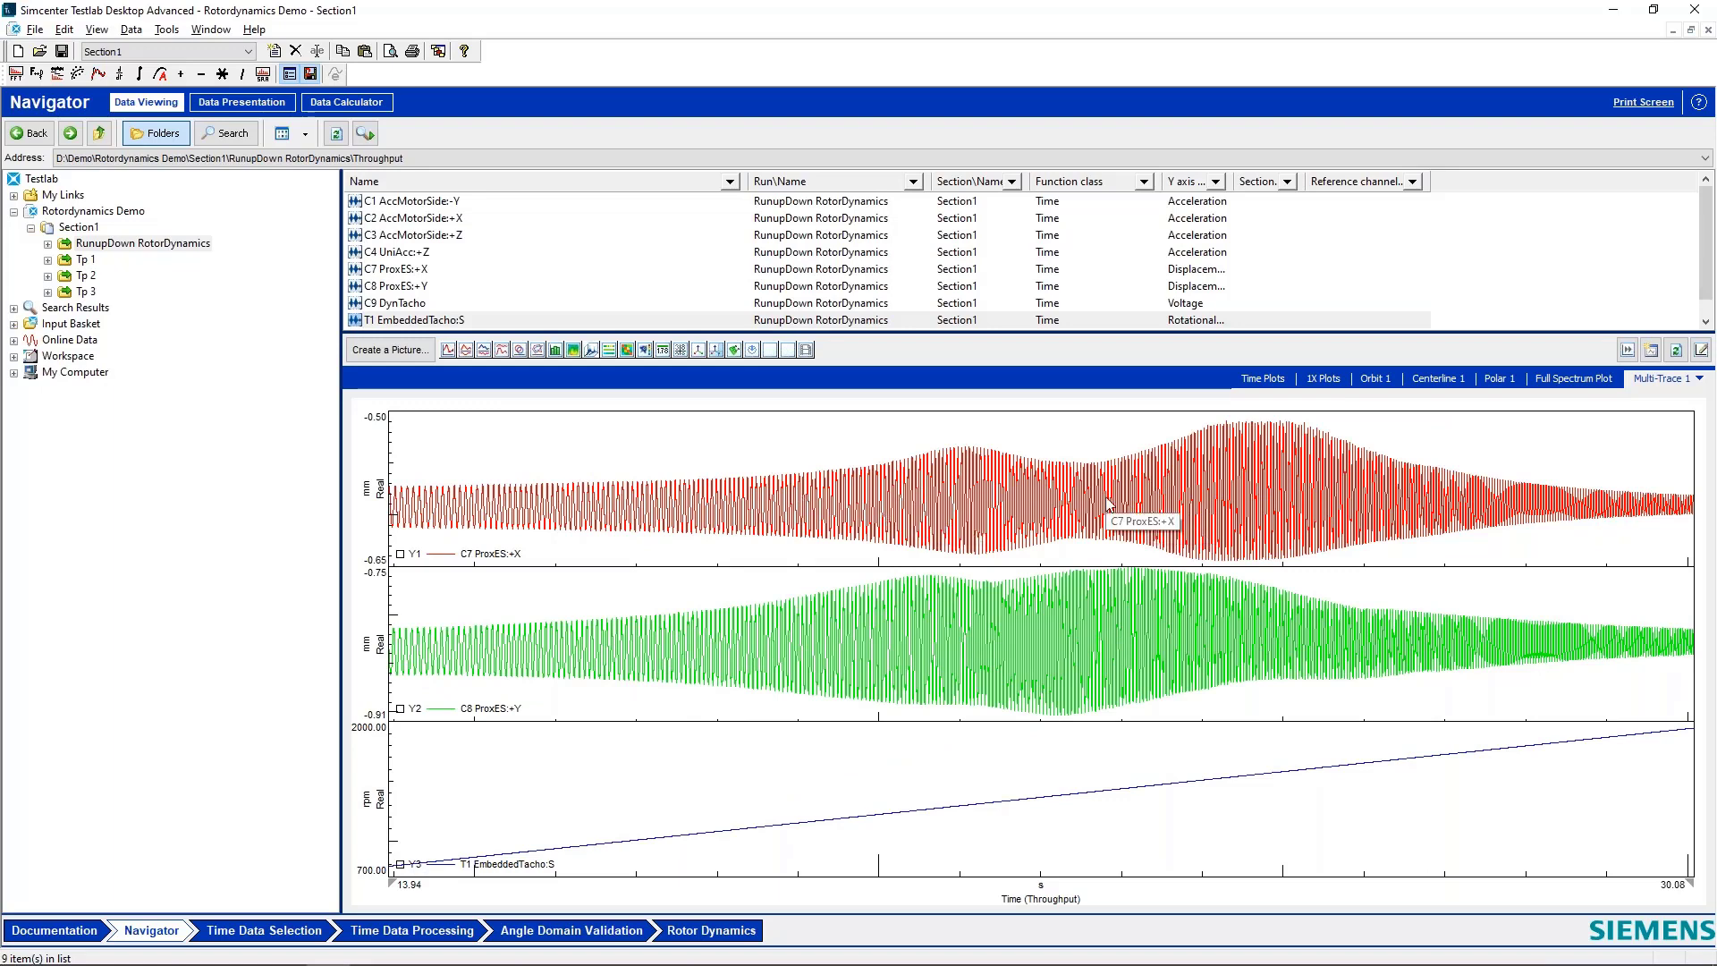
{"action": "key", "text": "BackSpace"}
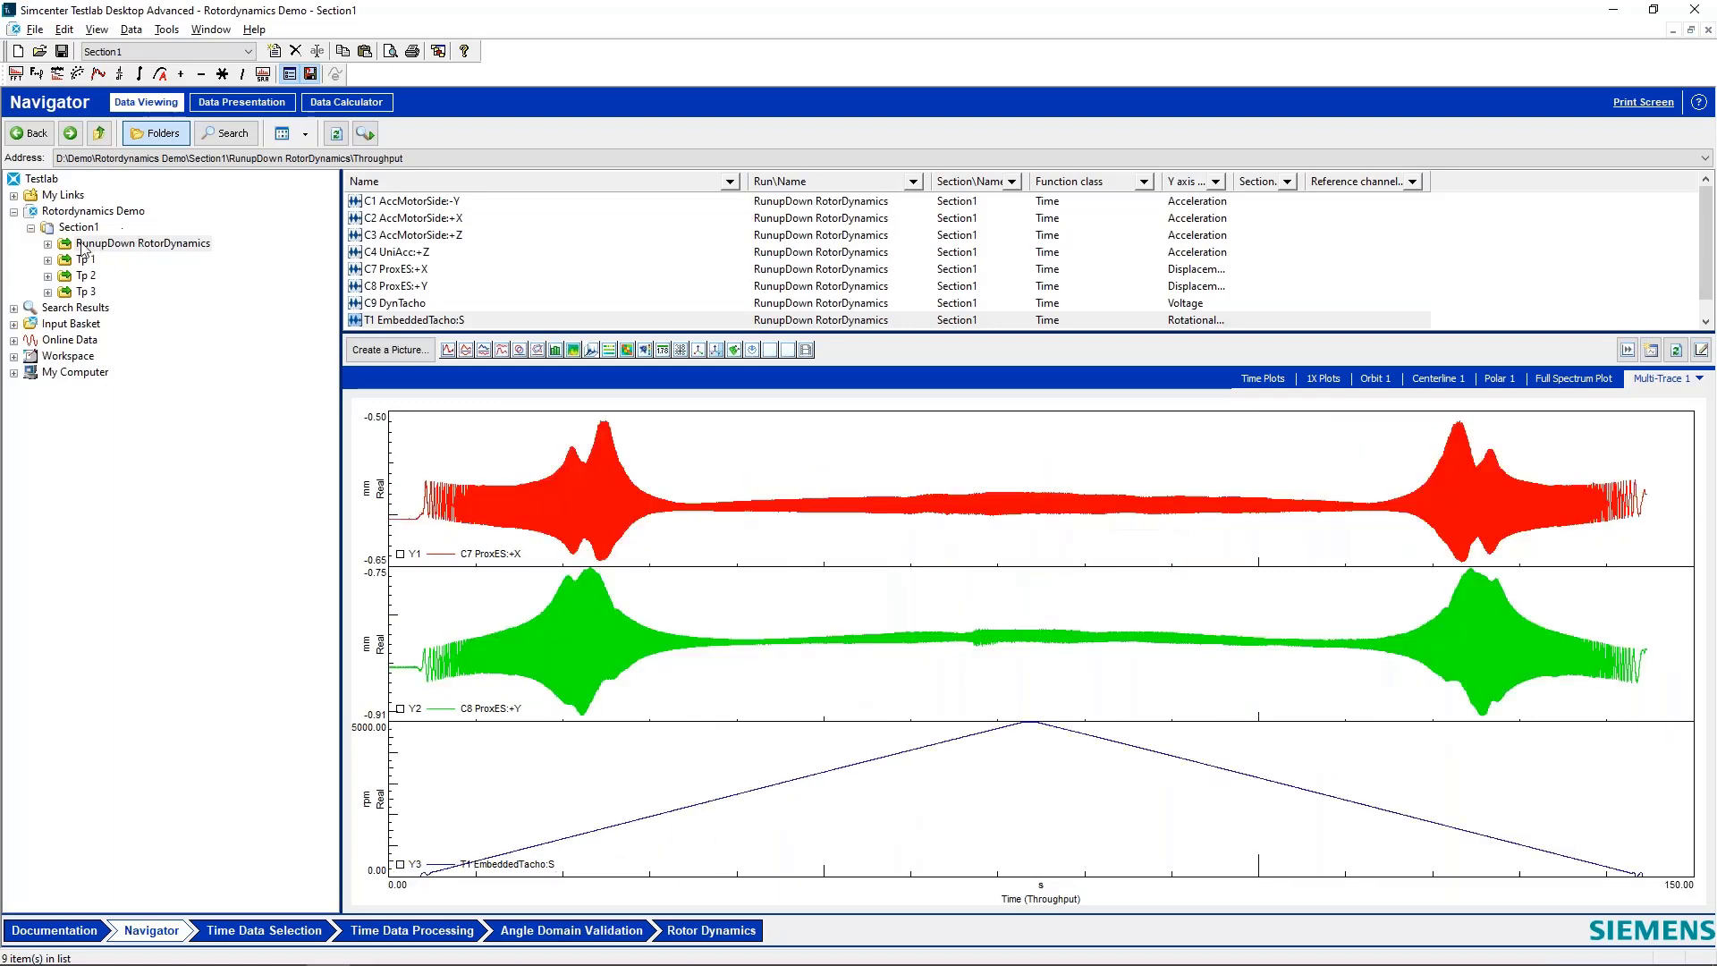
Step: Replace the input basket contents with the RunupDown RotorDynamics Throughput data
{"action": "left_click", "coordinate": [90, 260]}
{"action": "left_click", "coordinate": [102, 242]}
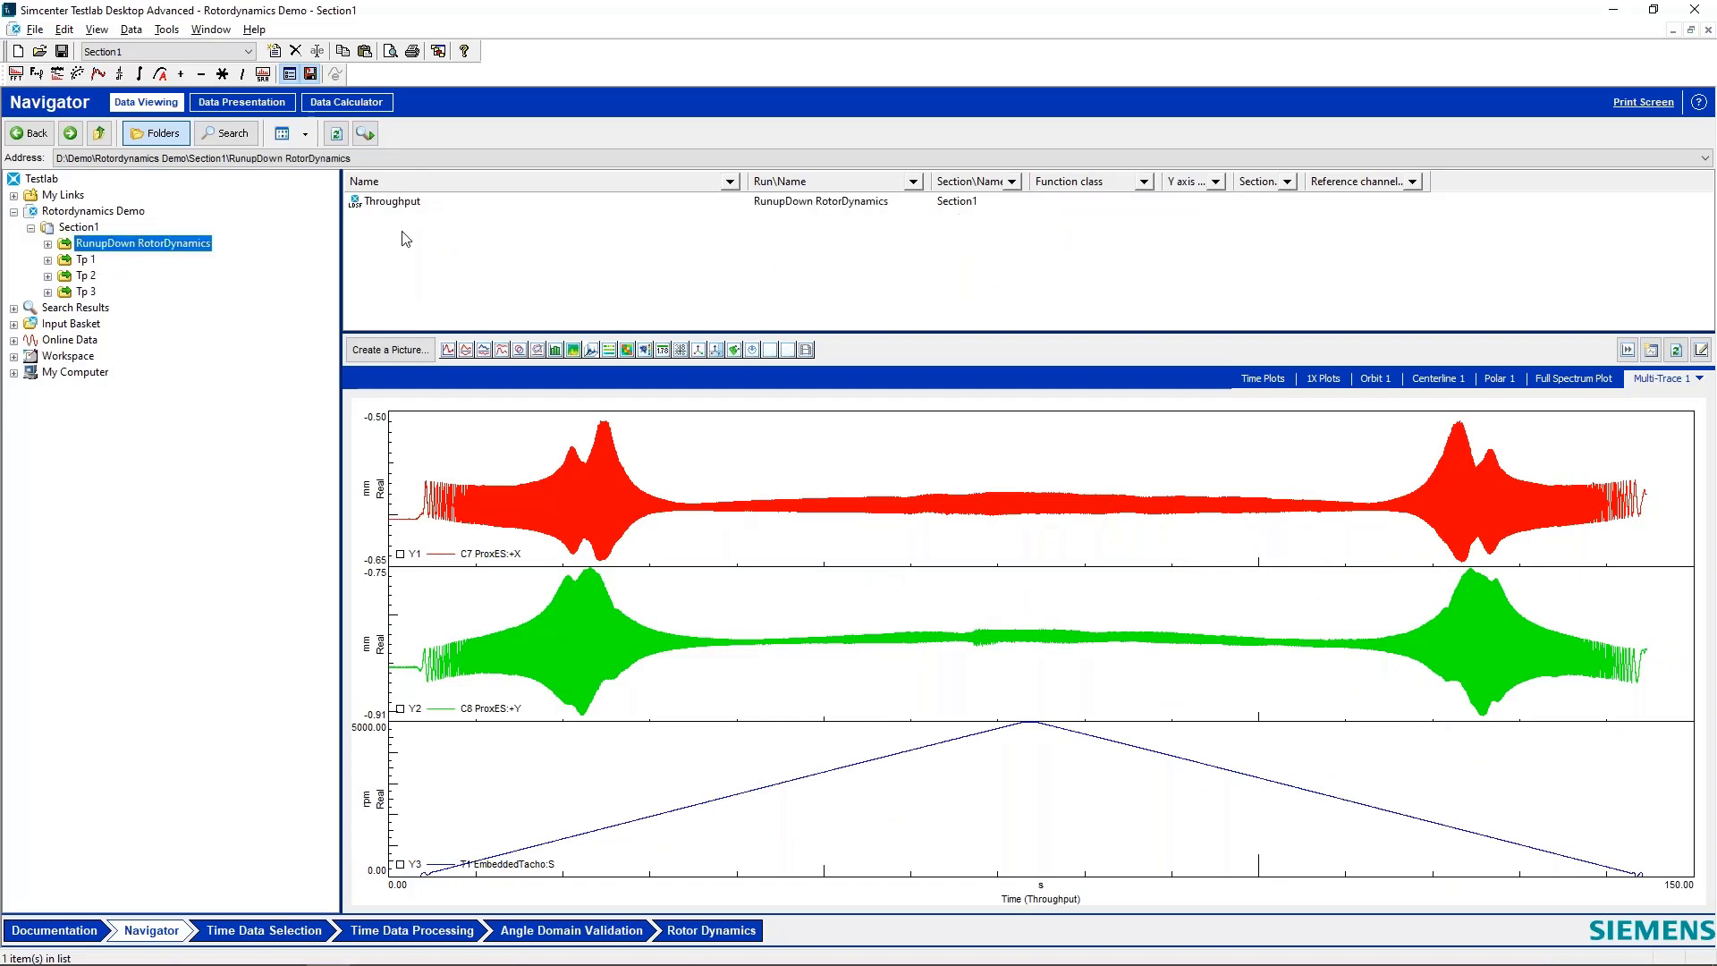
{"action": "right_click", "coordinate": [399, 203]}
{"action": "left_click", "coordinate": [490, 379]}
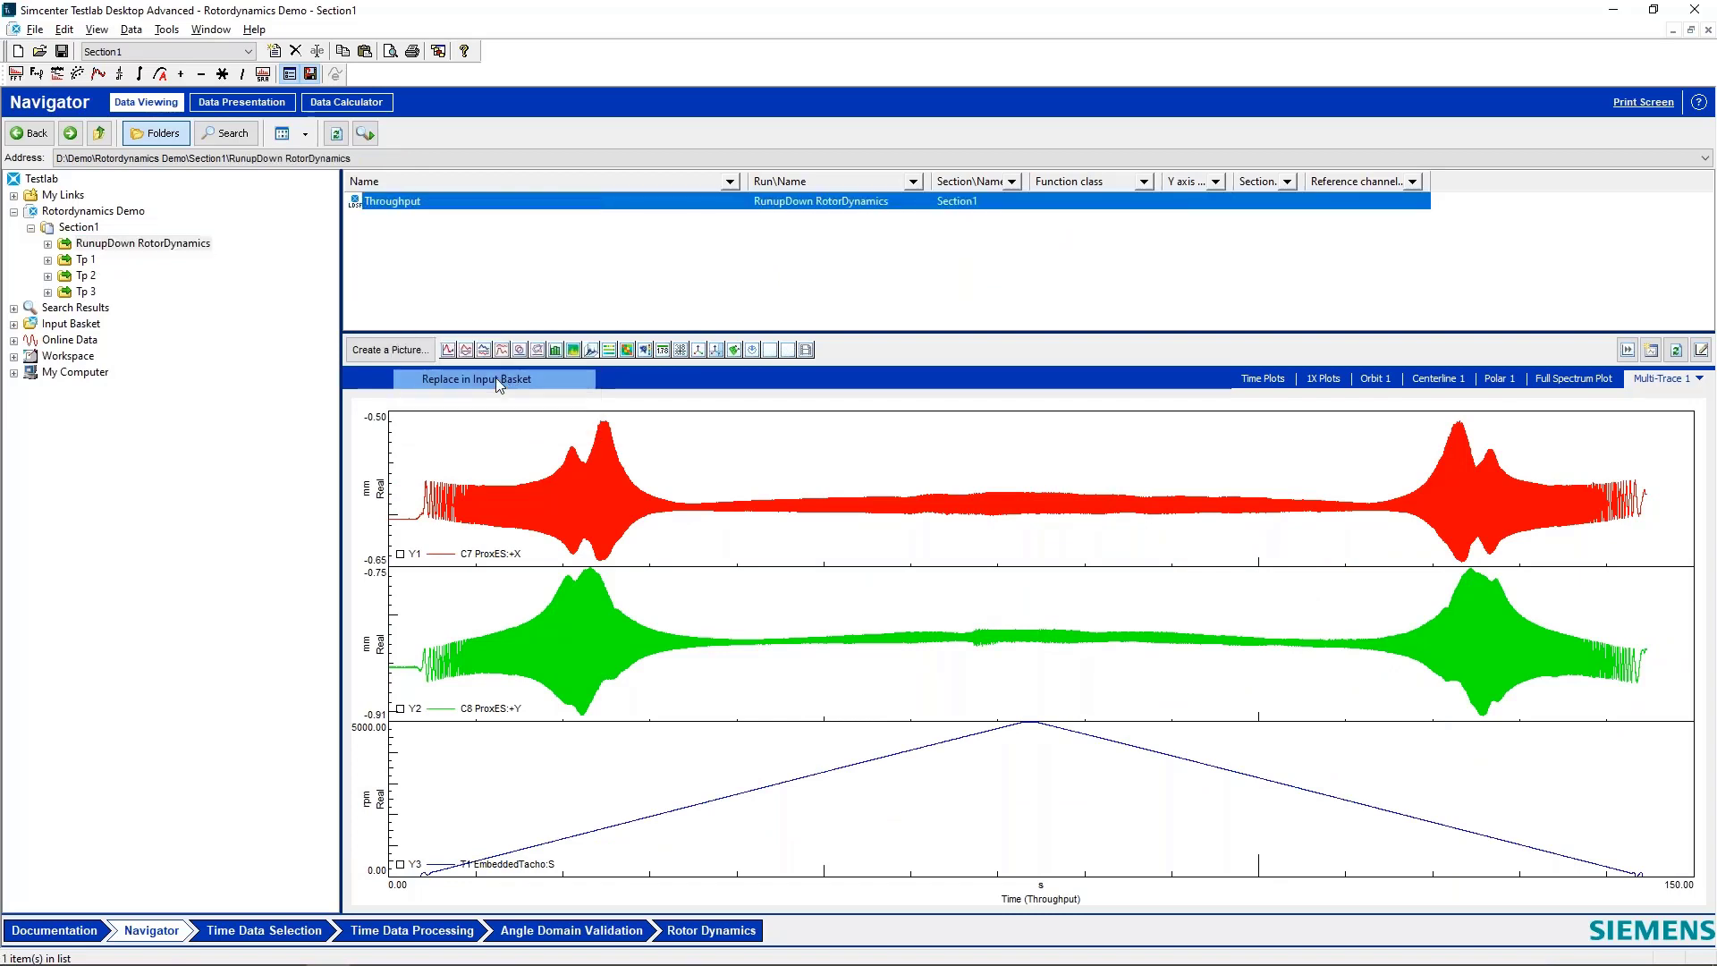
Step: Move through Time Data Selection to Time Data Processing and set RPM annotation to Immediate
{"action": "left_click", "coordinate": [299, 937]}
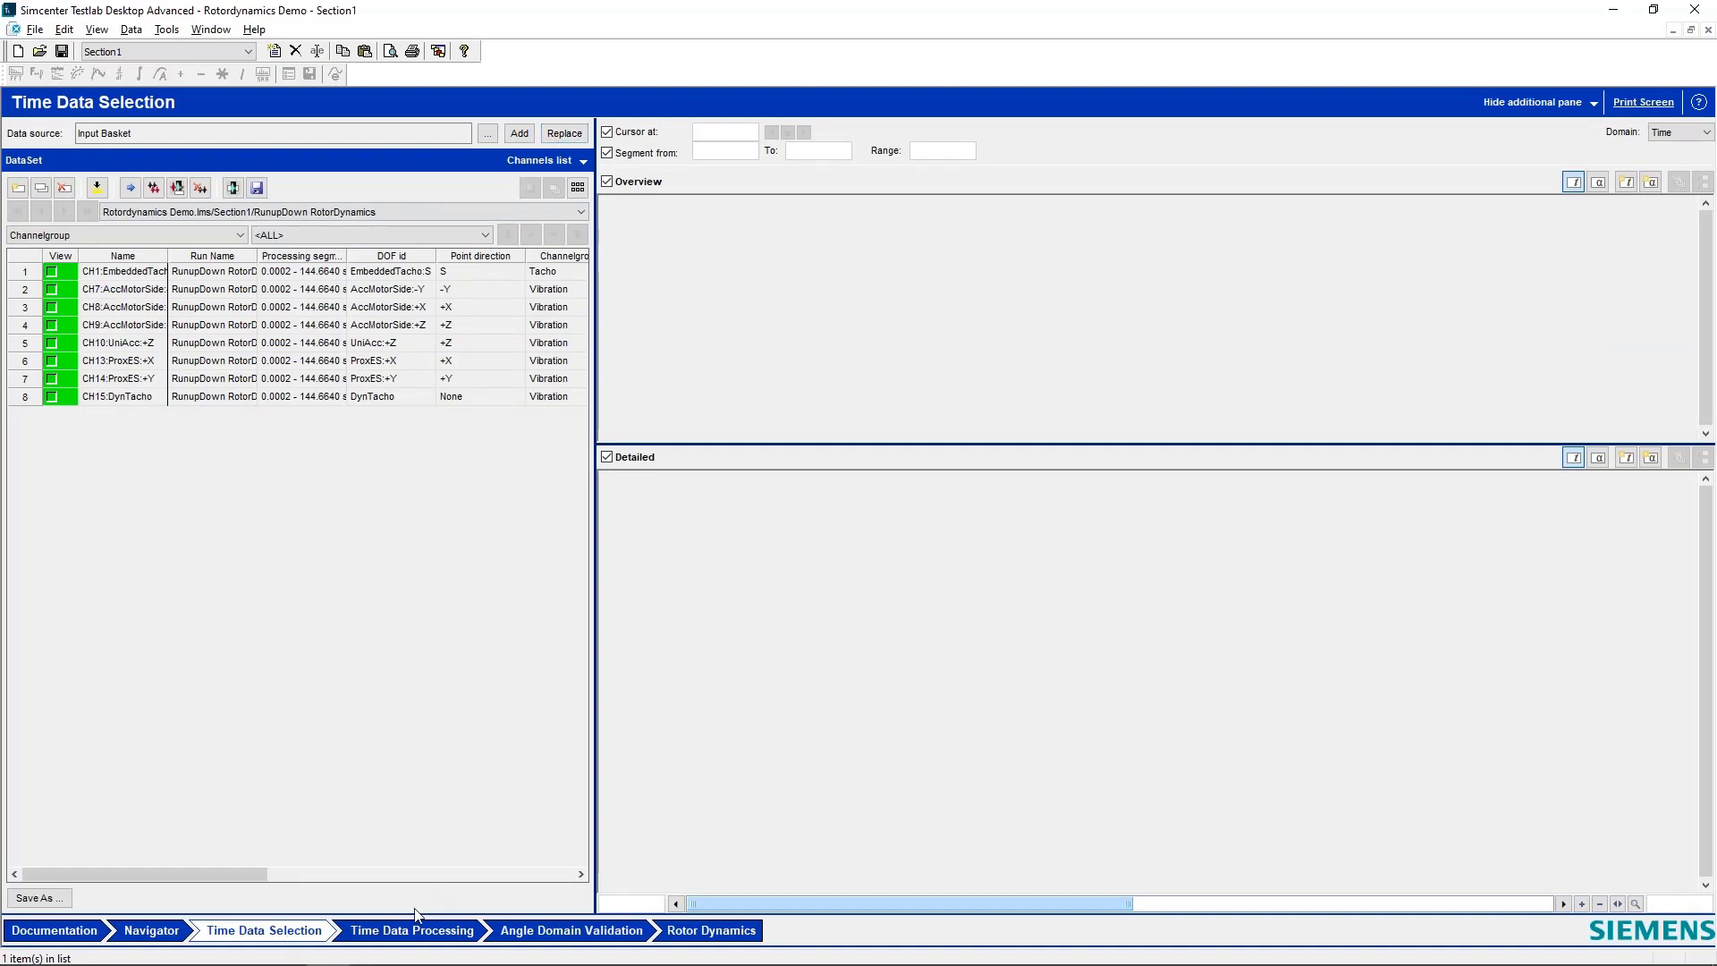
{"action": "left_click", "coordinate": [421, 933]}
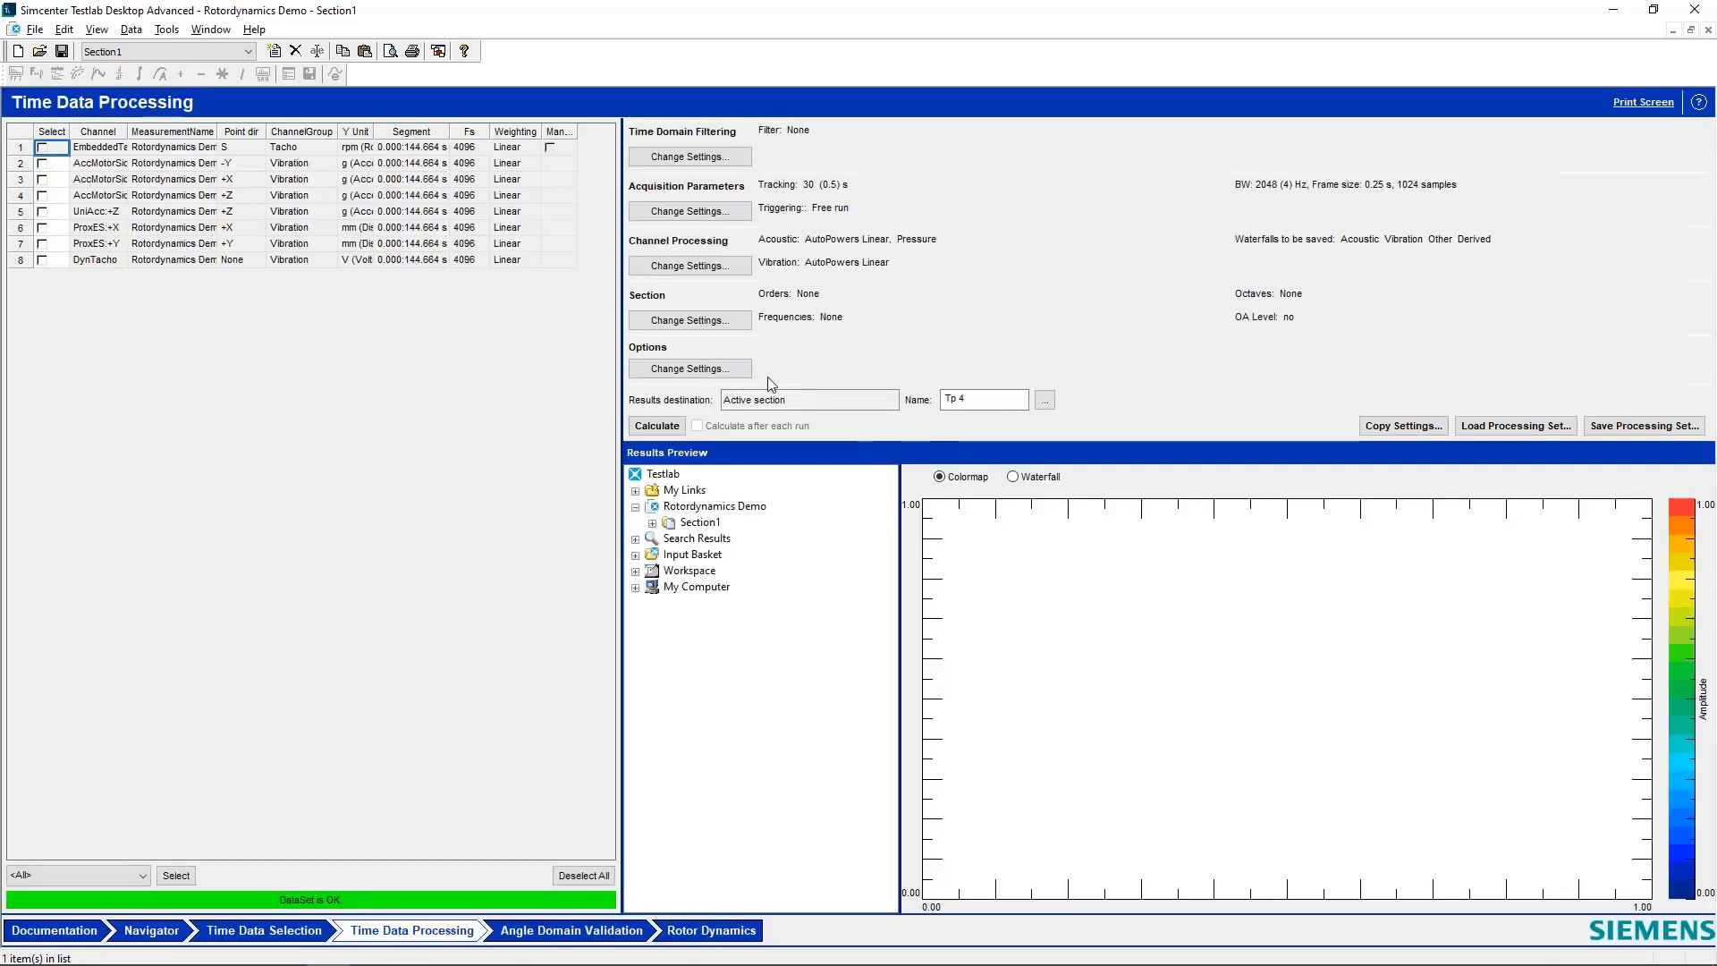
{"action": "left_click", "coordinate": [695, 370]}
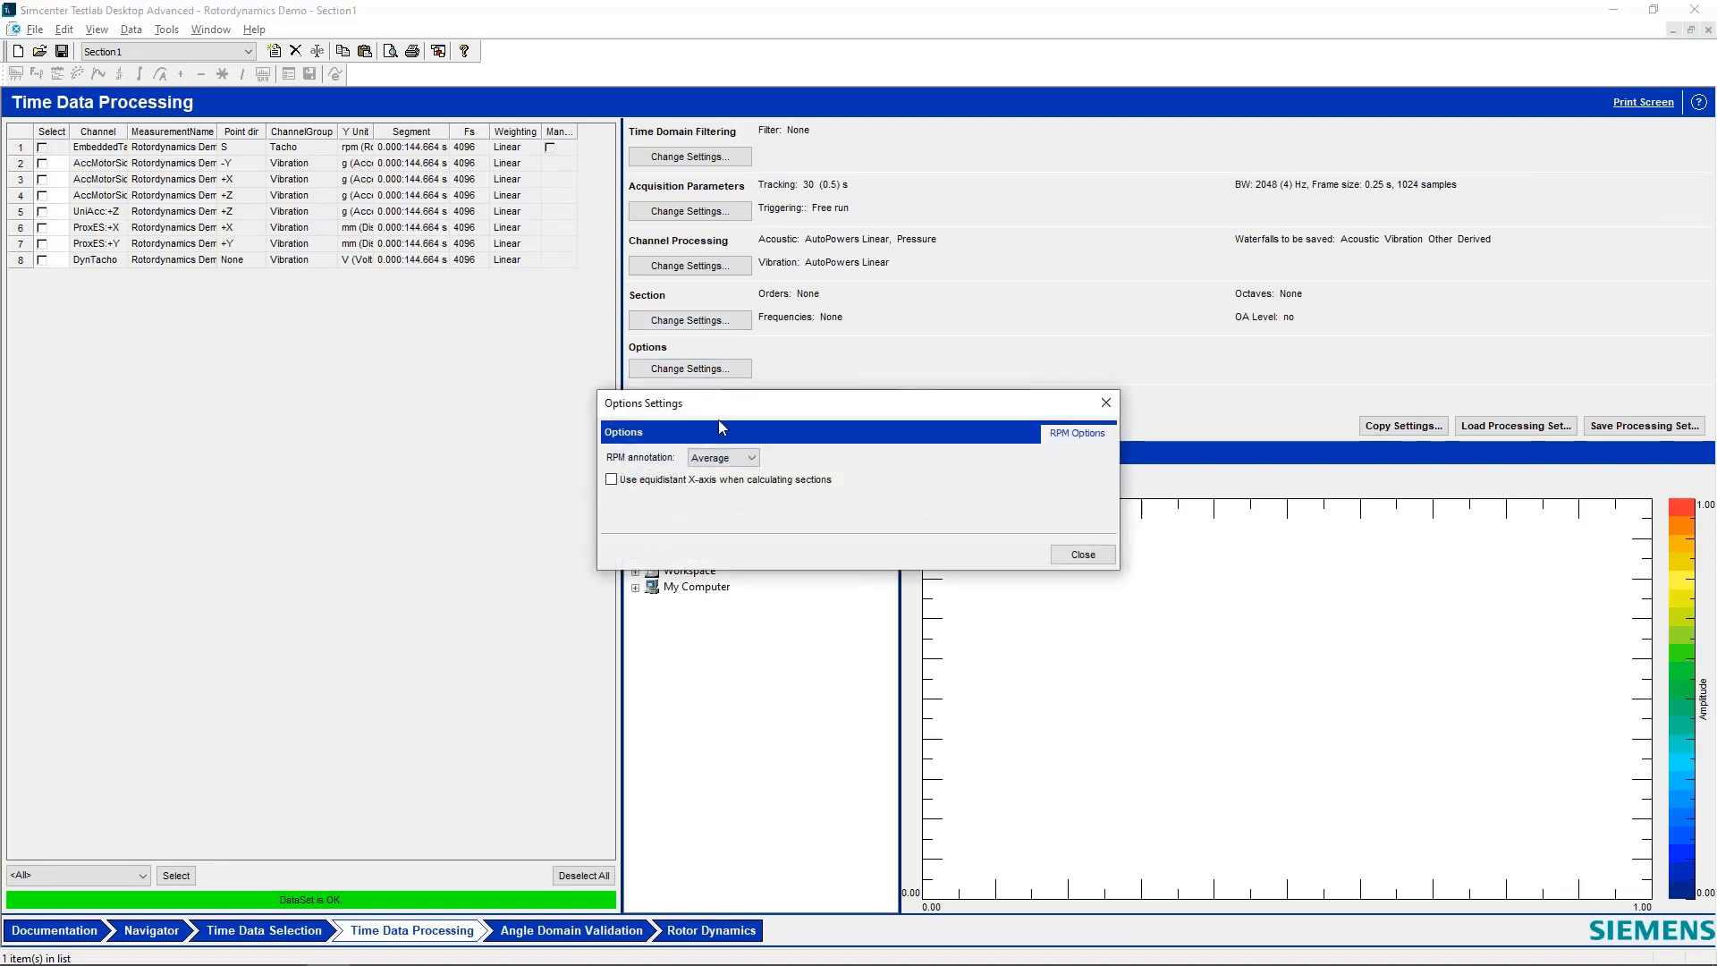
{"action": "left_click", "coordinate": [724, 457]}
{"action": "left_click", "coordinate": [1083, 554]}
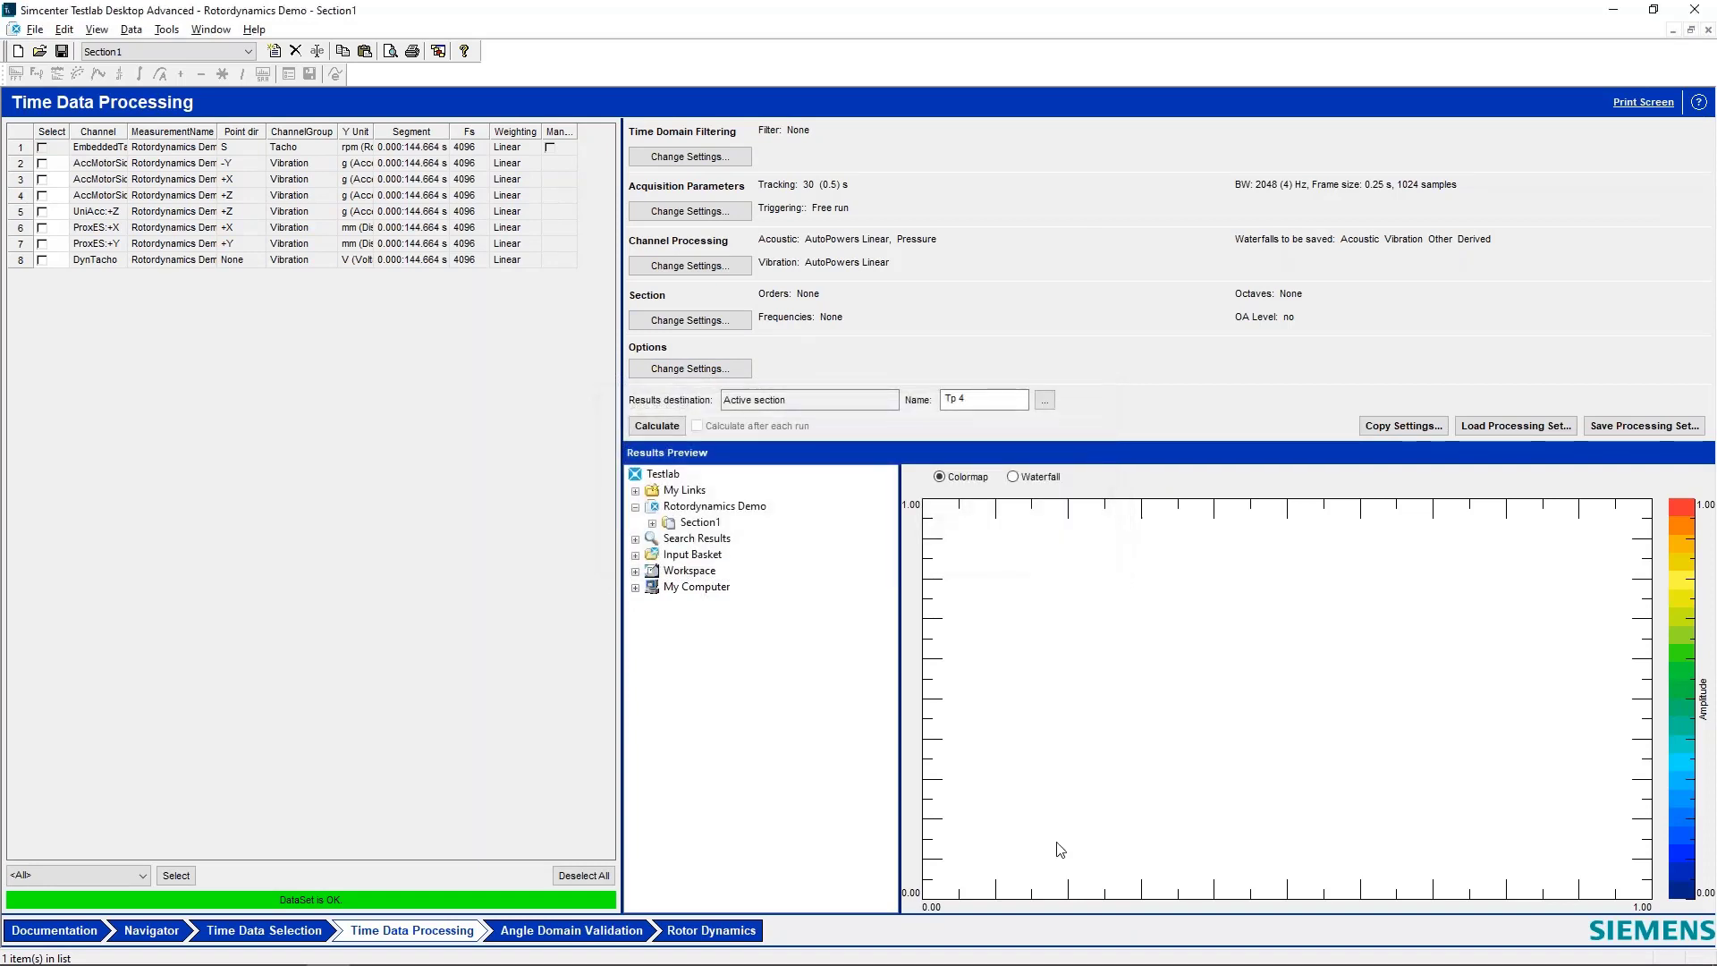
Step: Open the Rotor Dynamics worksheet and confirm the Rotor Dynamics add-in is enabled in Tools > Add-ins
{"action": "left_click", "coordinate": [682, 932]}
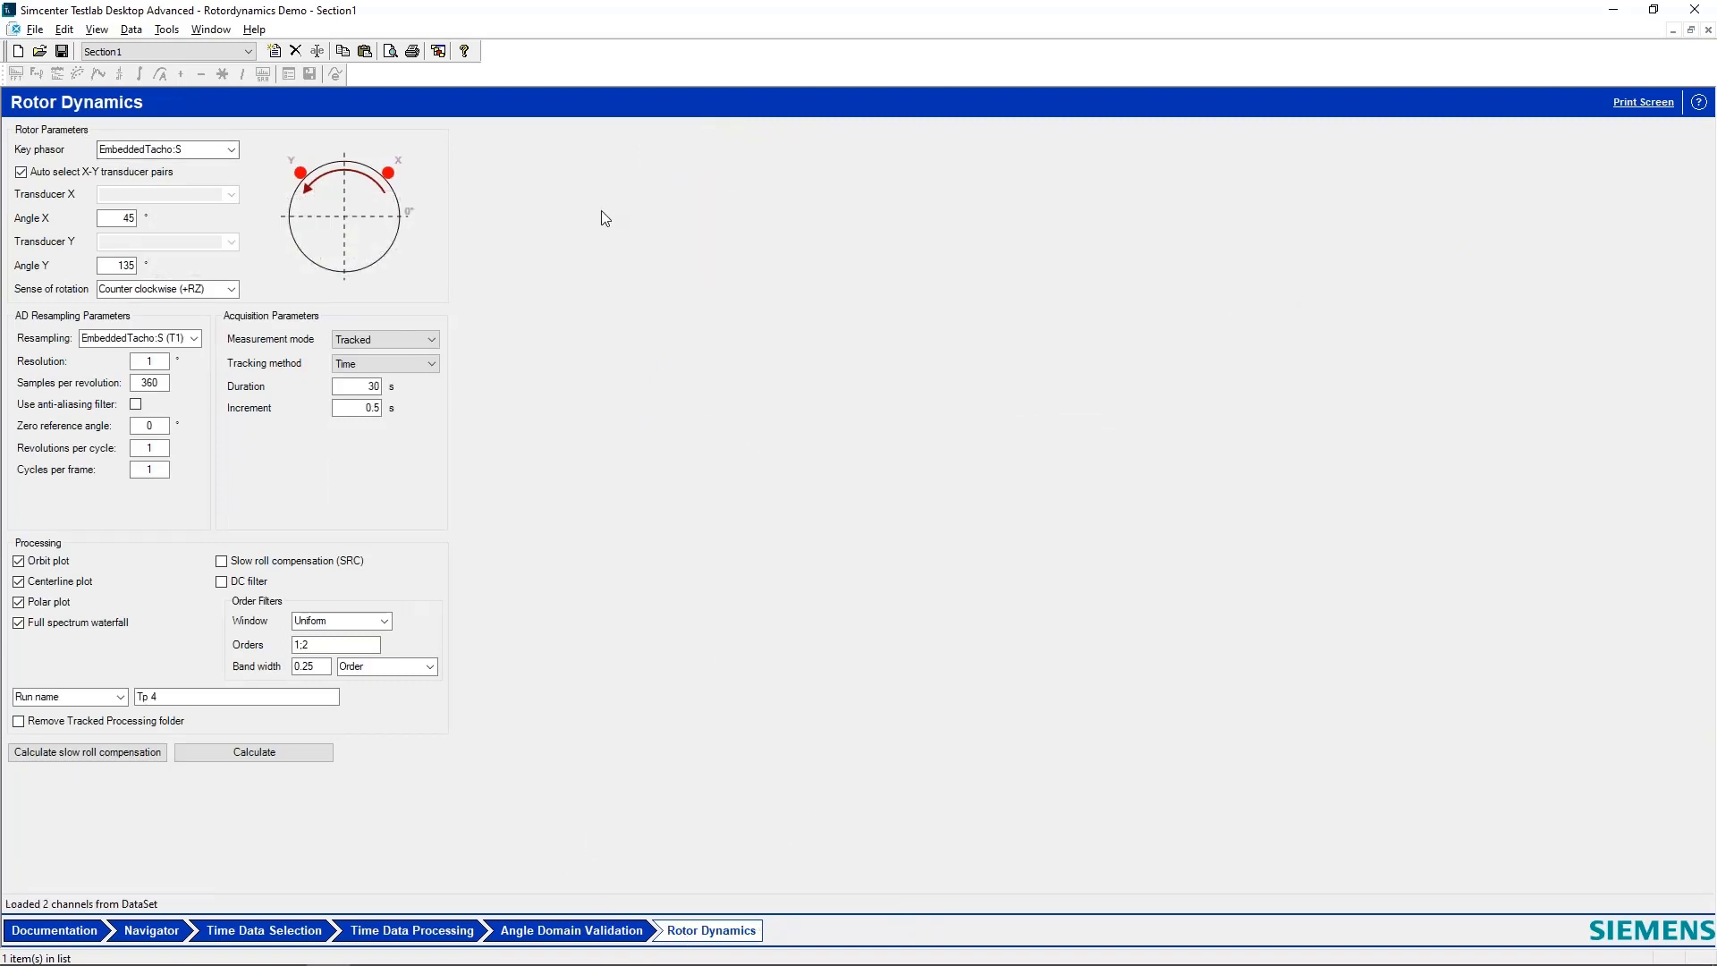
{"action": "left_click", "coordinate": [211, 30]}
{"action": "left_click", "coordinate": [173, 50]}
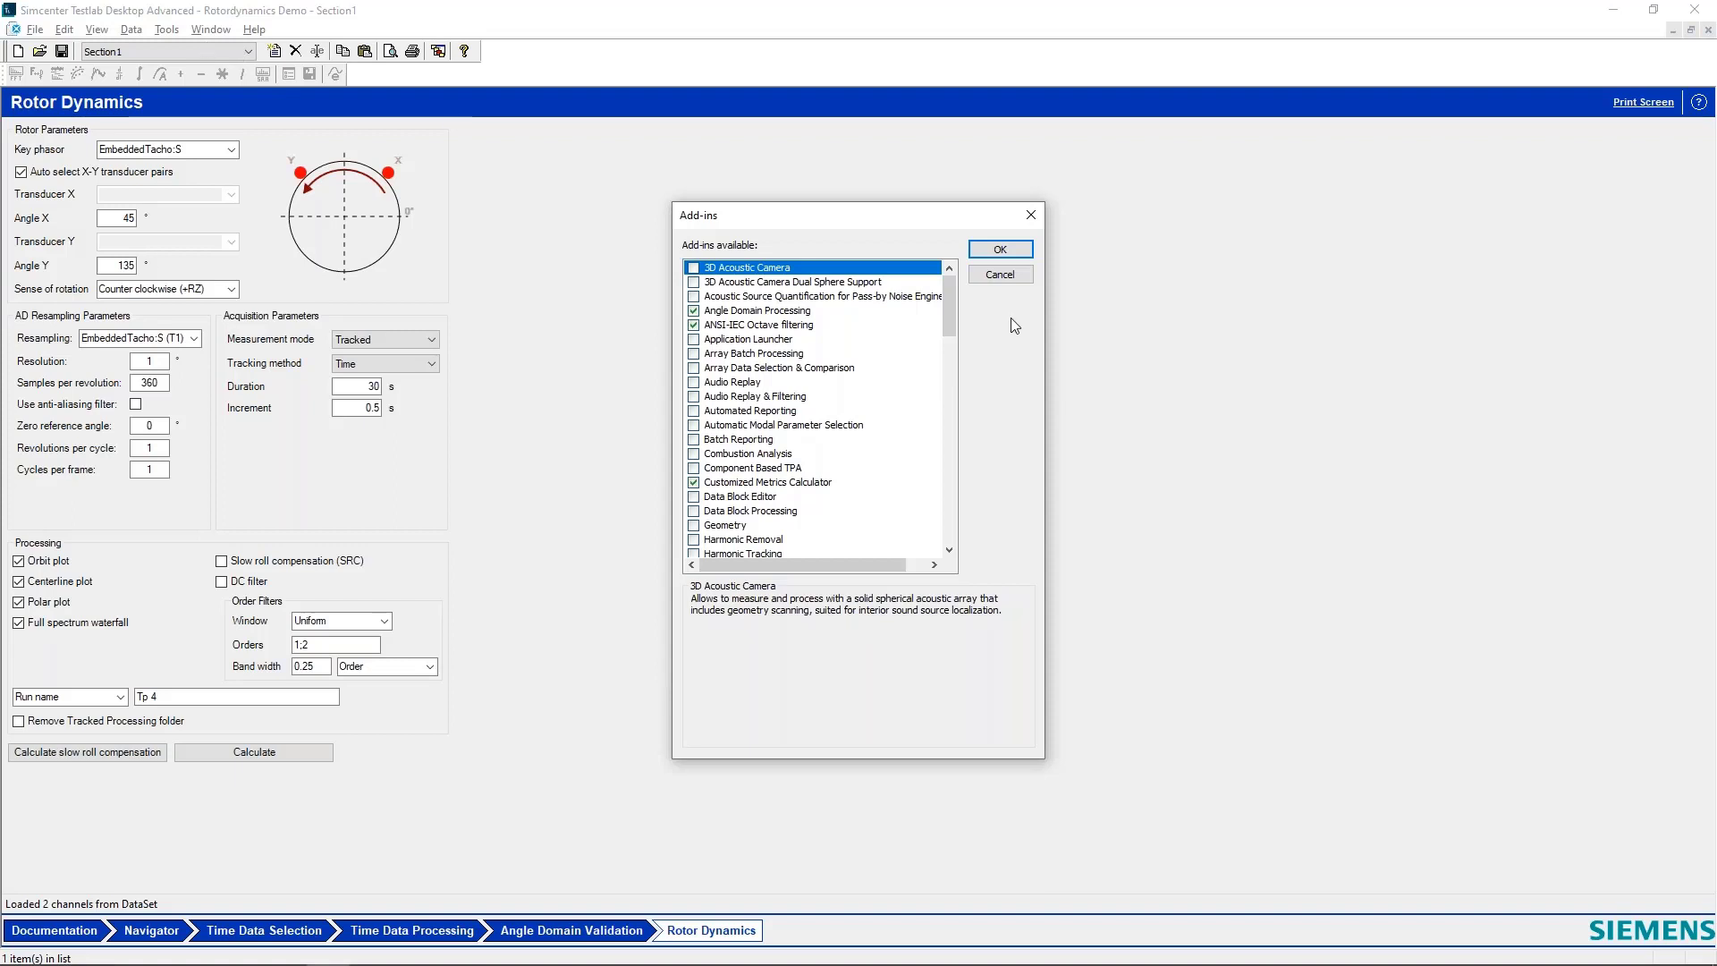
{"action": "left_click_drag", "start_coordinate": [952, 302], "coordinate": [953, 452]}
{"action": "left_click", "coordinate": [739, 341]}
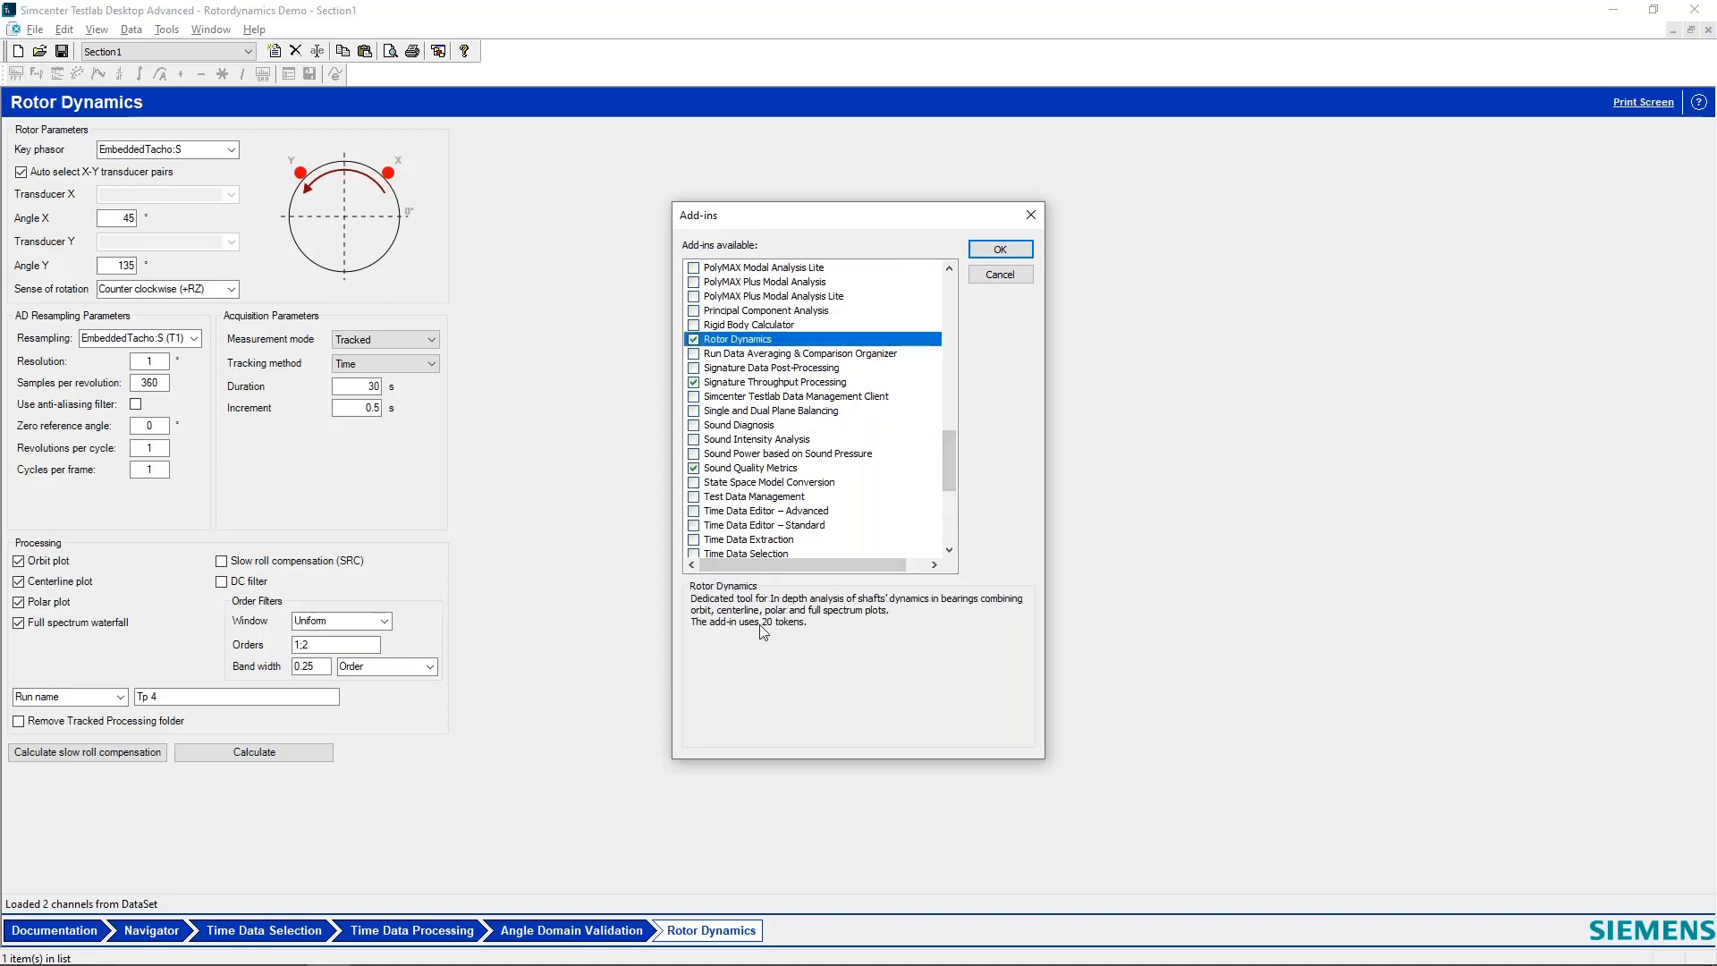
{"action": "left_click", "coordinate": [1001, 249]}
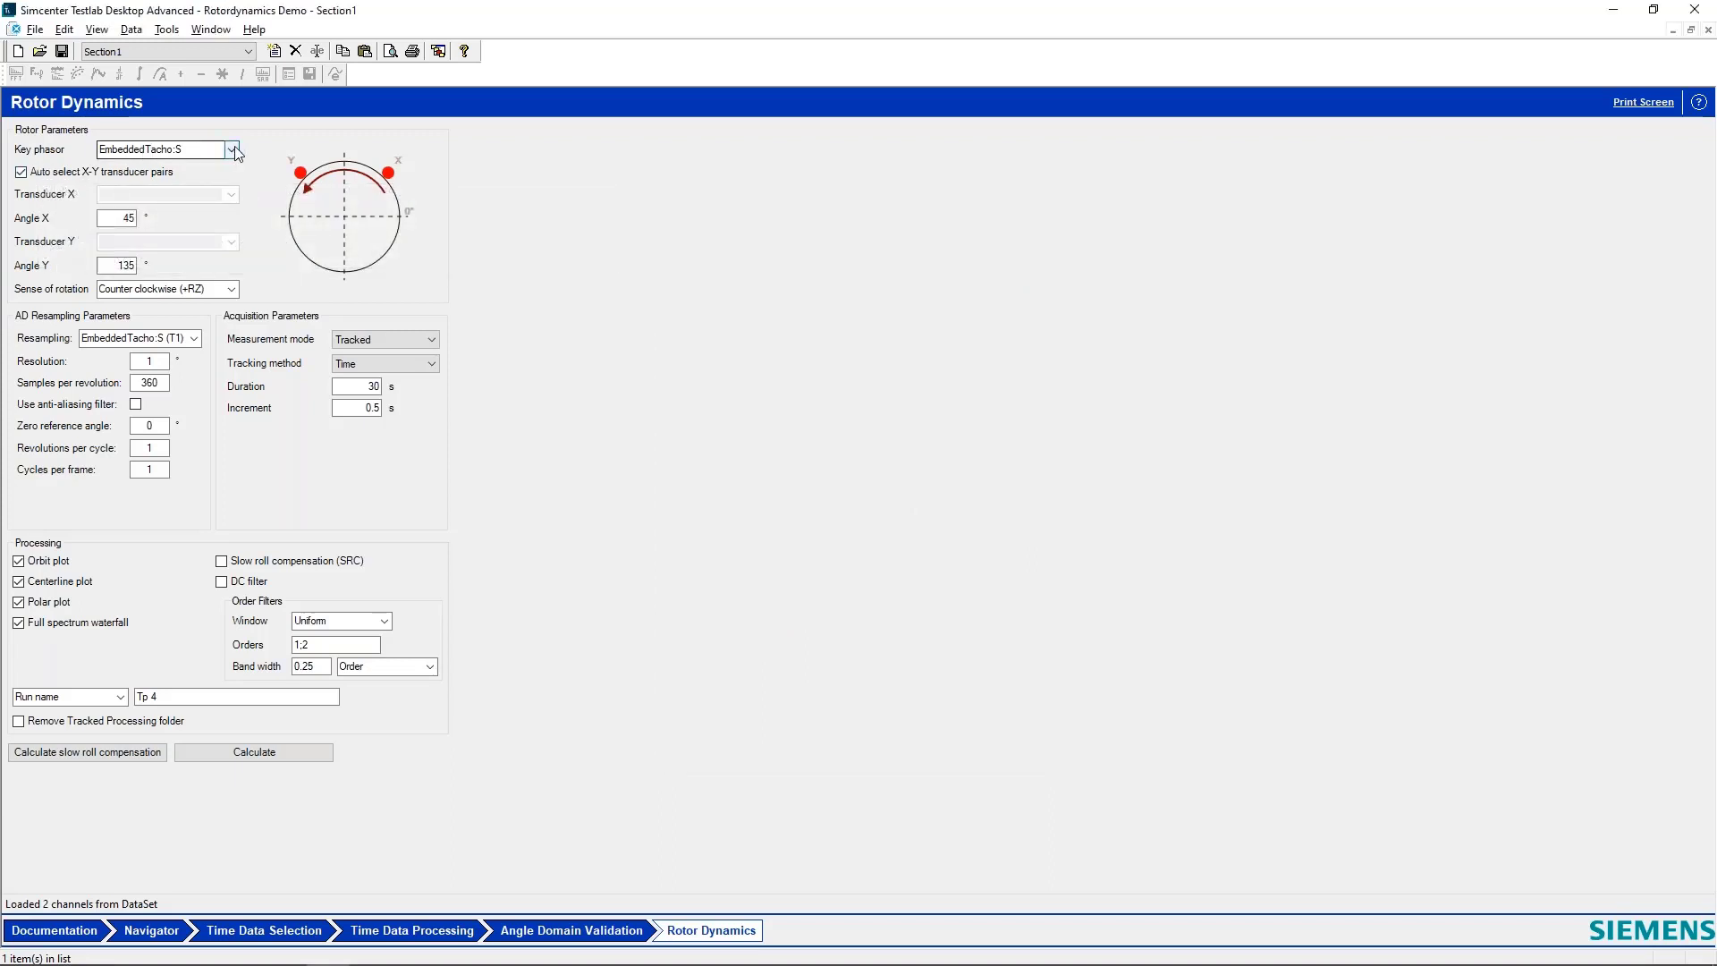
Step: Check the probe angles, Angle X 45° and Angle Y 135°, with automatic X-Y pairing and counter-clockwise rotation
{"action": "double_click", "coordinate": [117, 217]}
{"action": "double_click", "coordinate": [123, 265]}
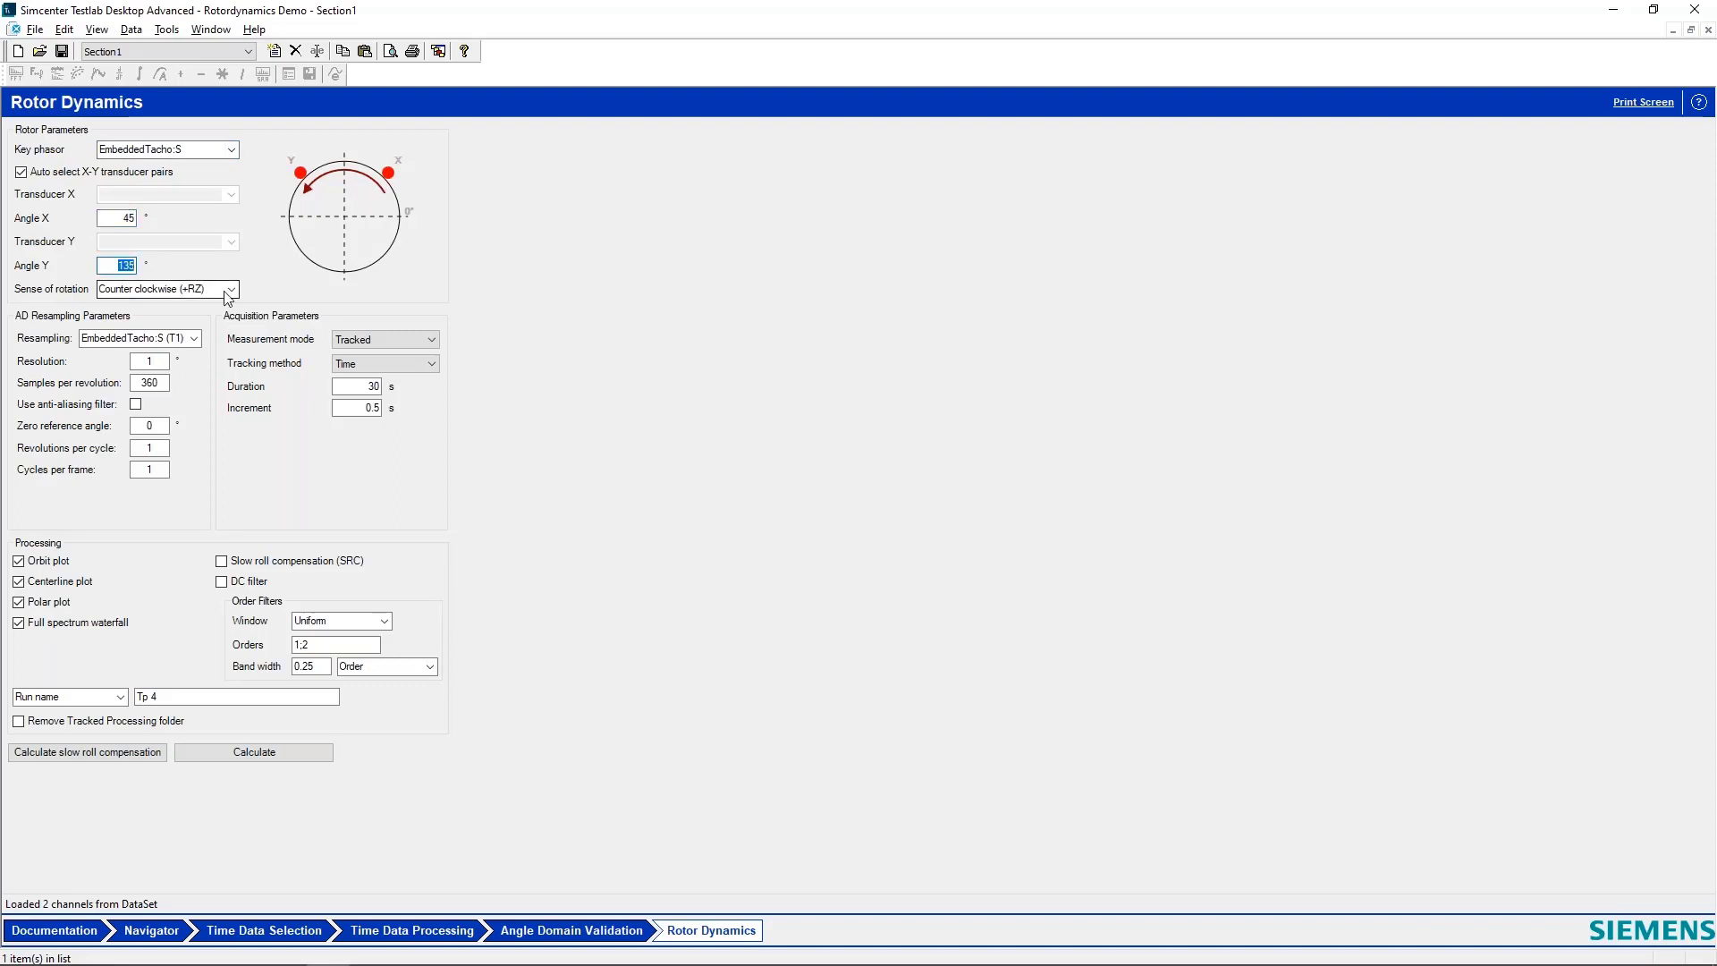
{"action": "mouse_move", "coordinate": [39, 175]}
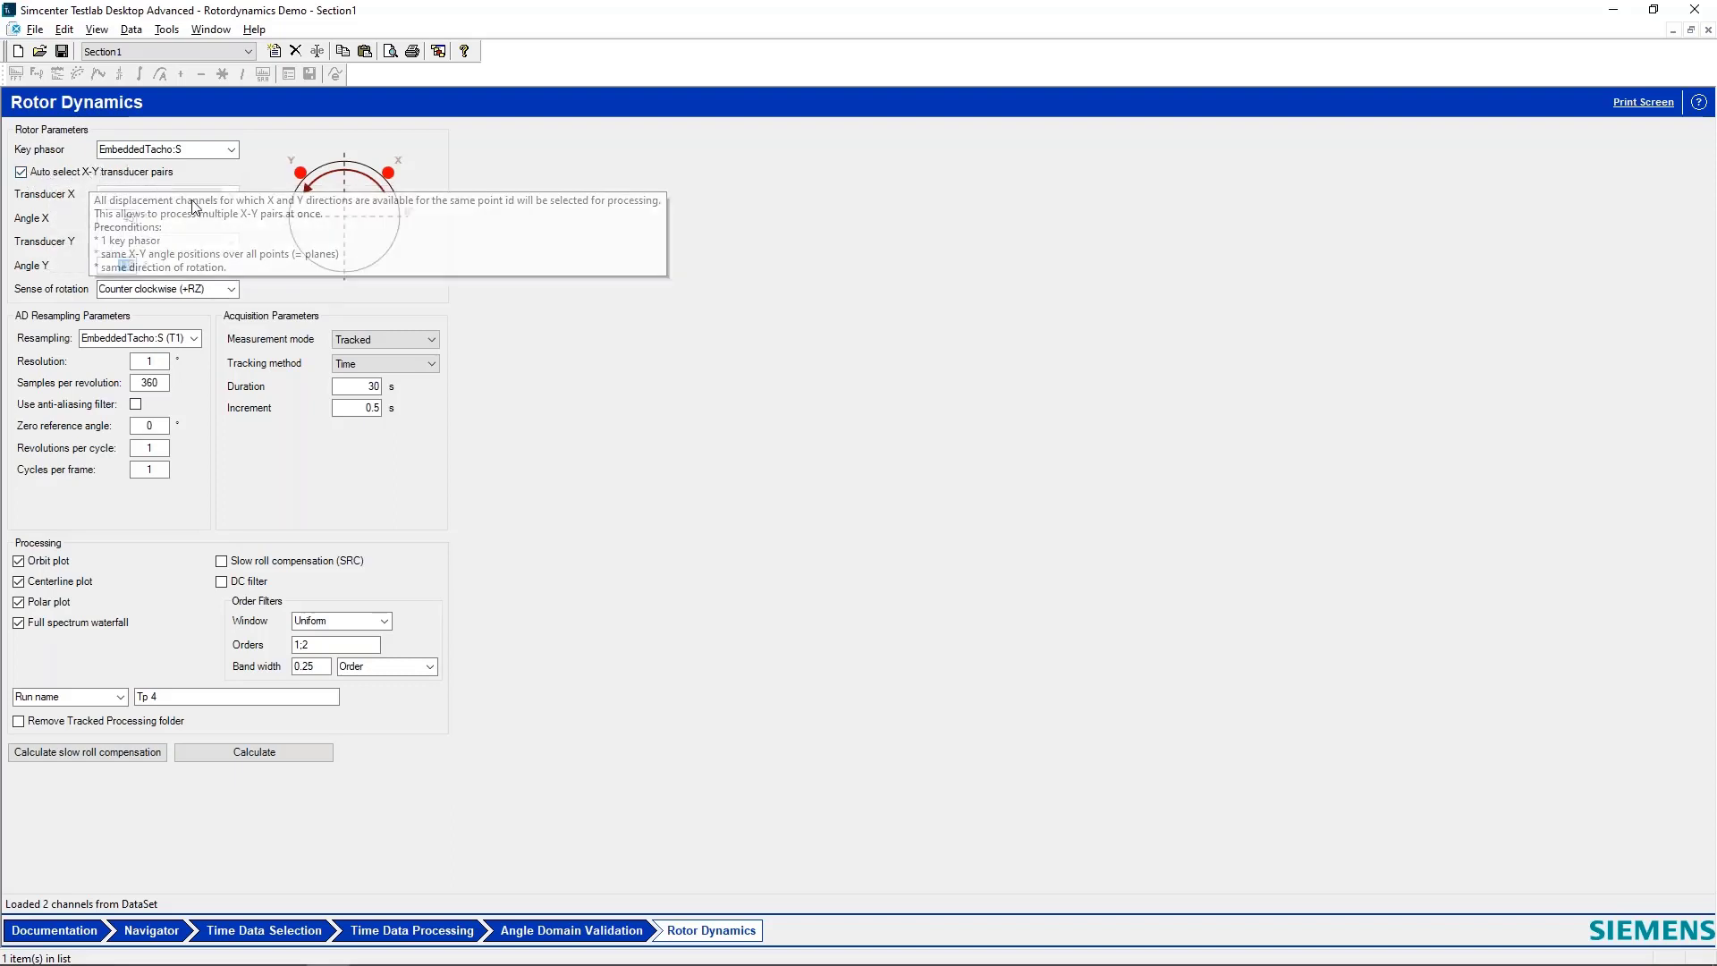
{"action": "mouse_move", "coordinate": [144, 184]}
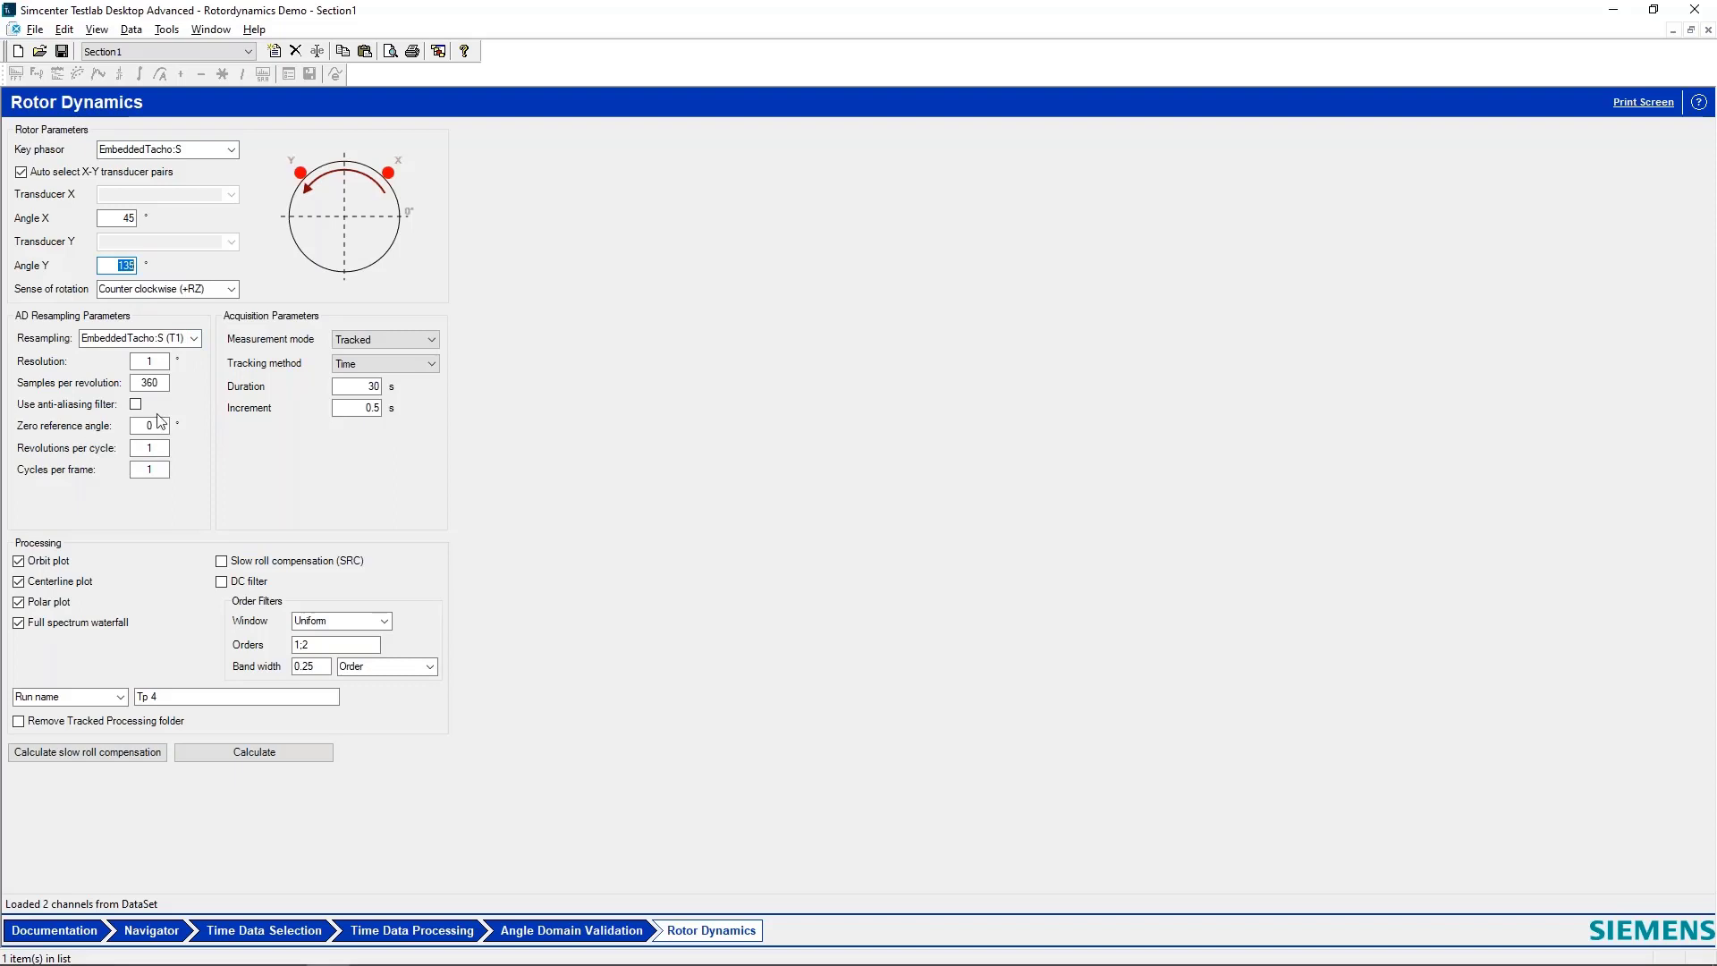
Step: Keep Tracked mode and track by Tacho from 300 to 2000 rpm in 25 rpm steps
{"action": "left_click", "coordinate": [380, 340]}
{"action": "left_click", "coordinate": [362, 350]}
{"action": "left_click", "coordinate": [360, 363]}
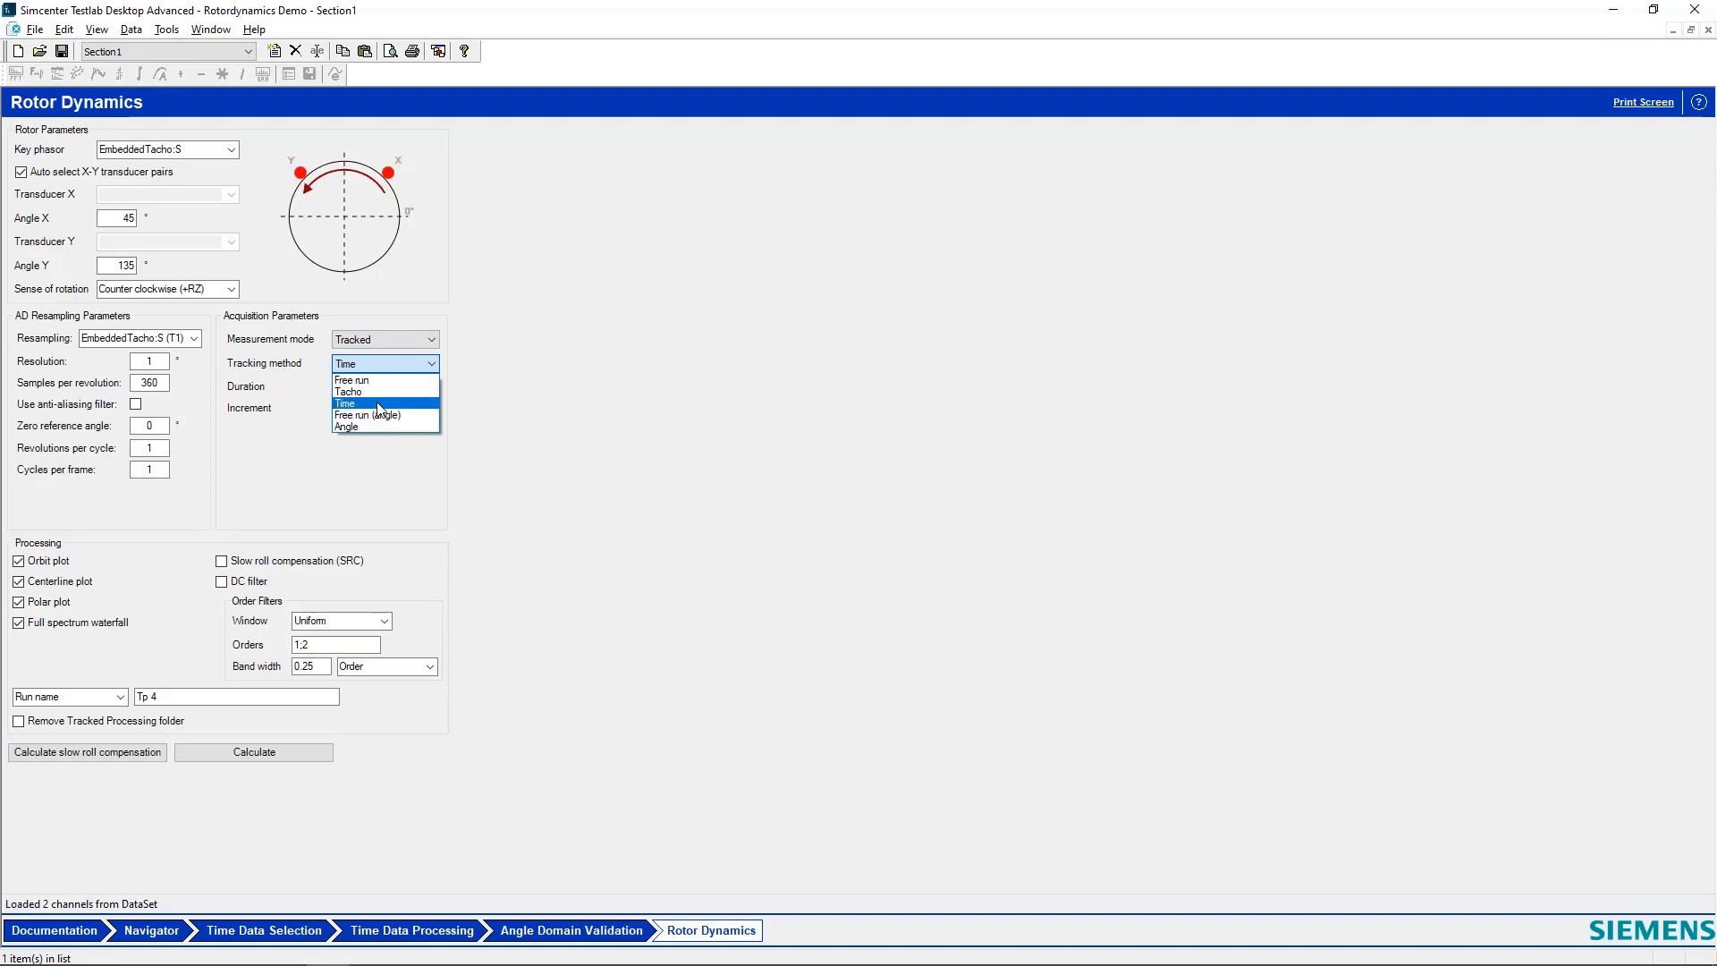
{"action": "left_click", "coordinate": [368, 393]}
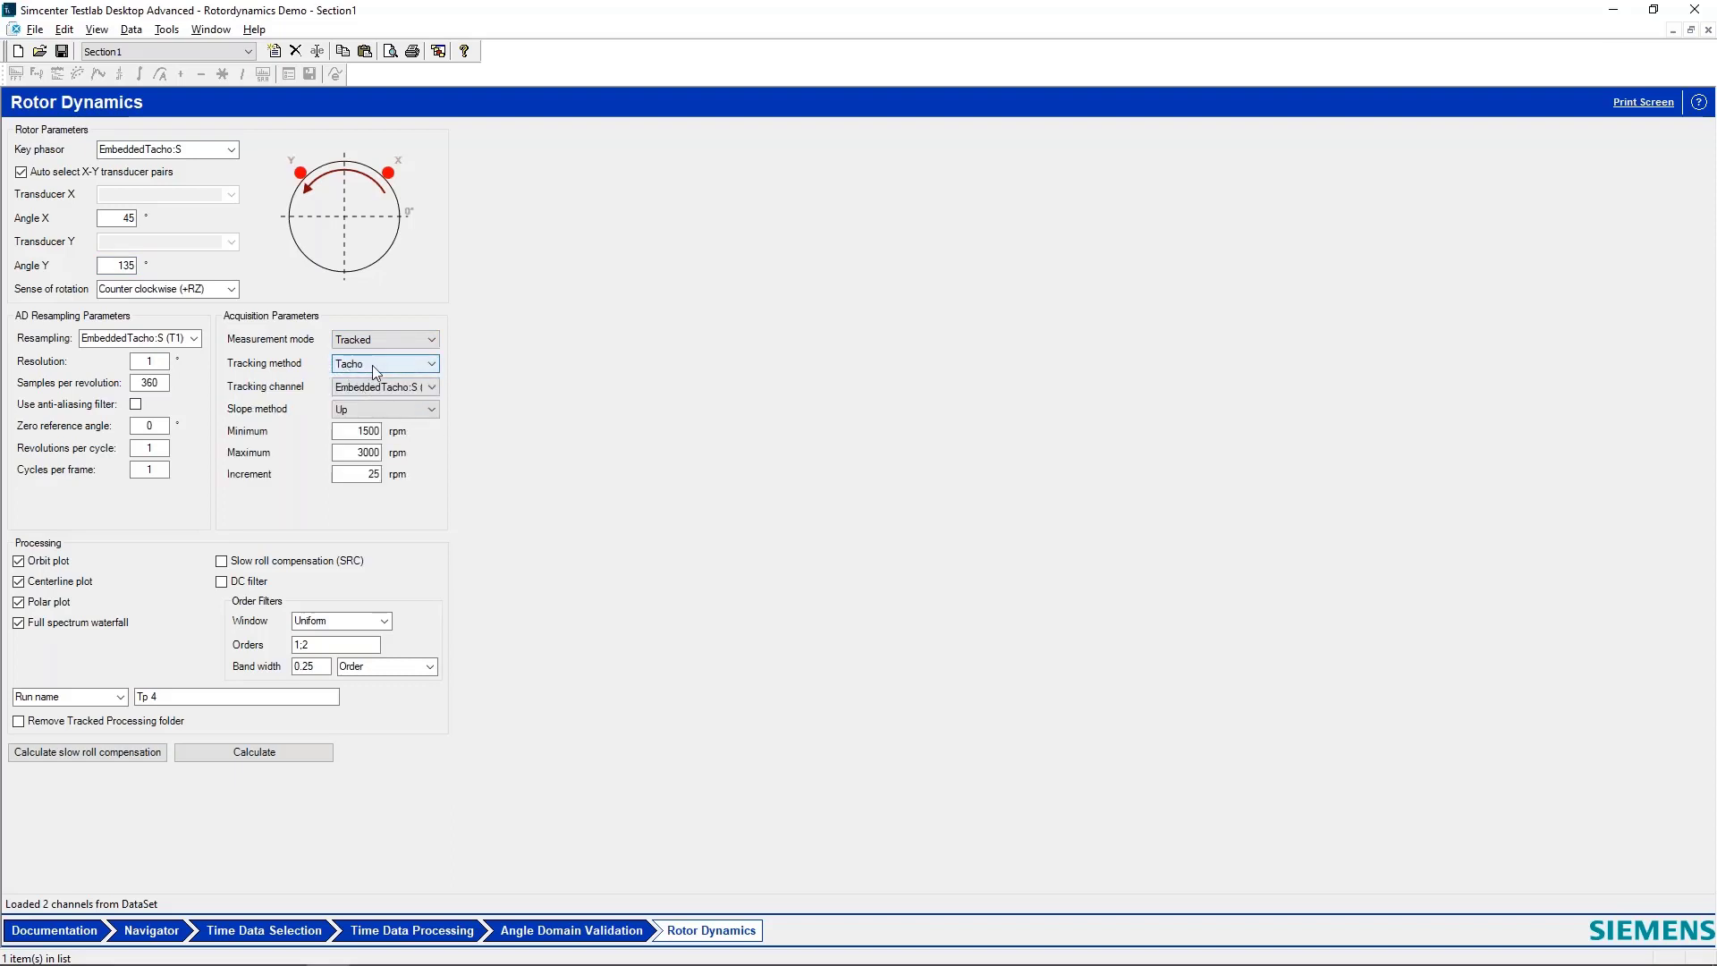
{"action": "double_click", "coordinate": [380, 431]}
{"action": "type", "text": "300"}
{"action": "key", "text": "Tab"}
{"action": "type", "text": "2000"}
{"action": "key", "text": "Tab"}
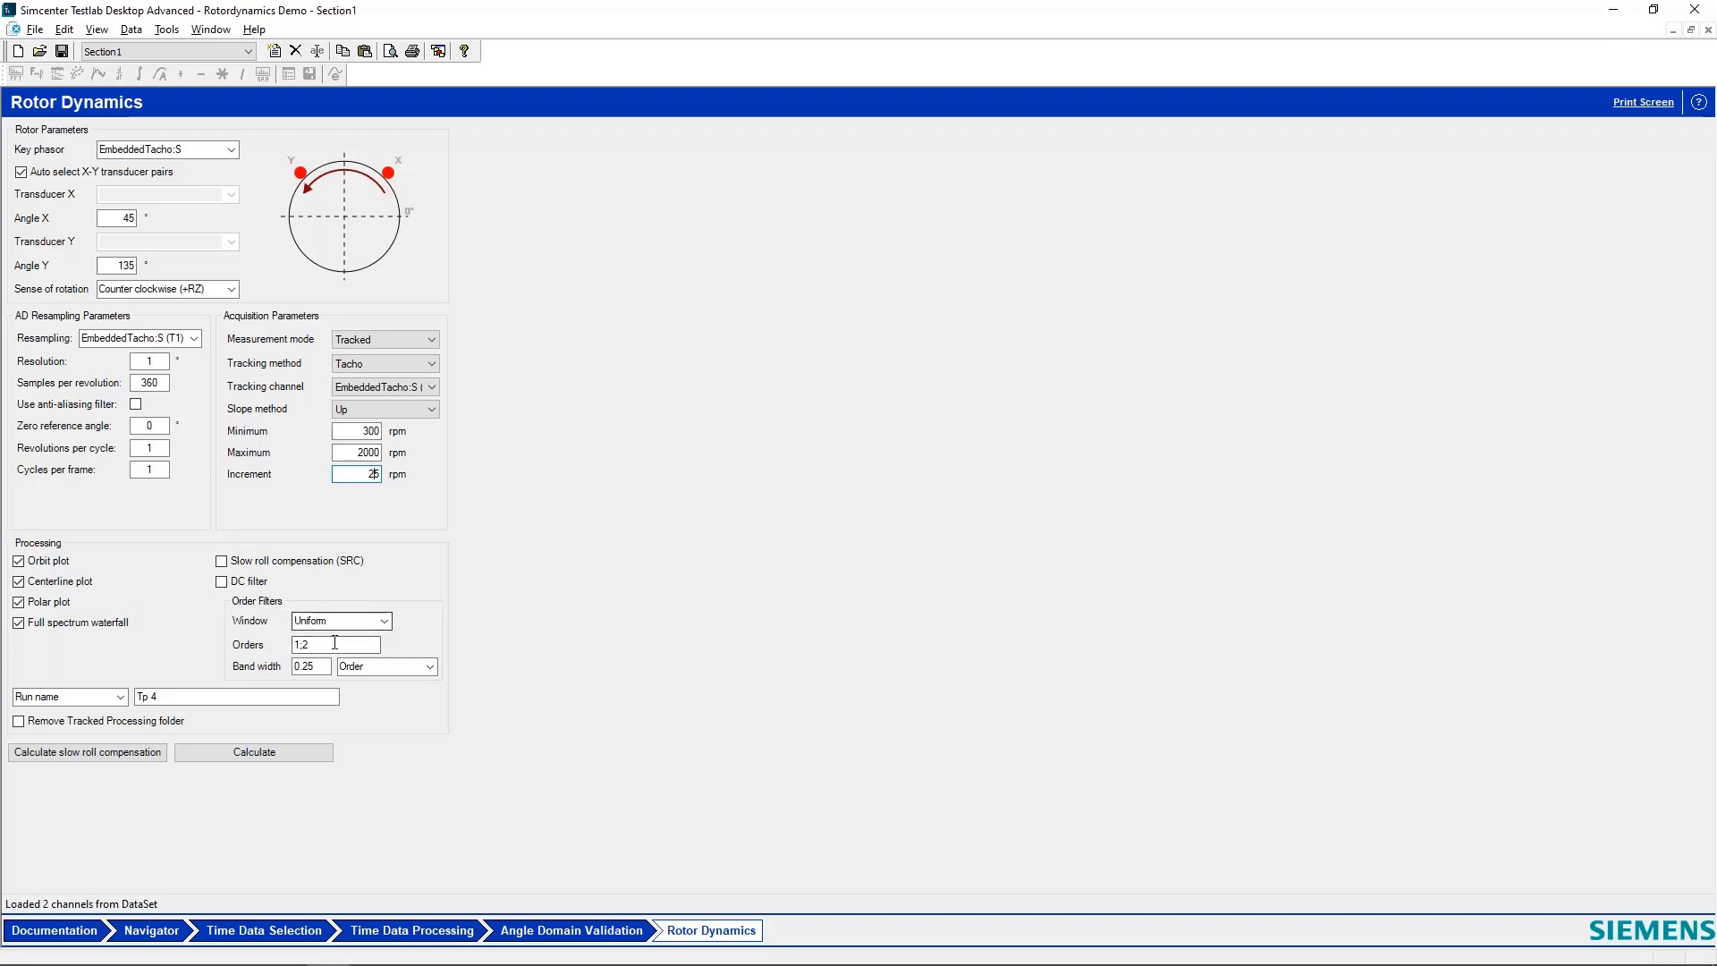
Step: Remove the extra order so only order 1 remains, and select the run name
{"action": "left_click_drag", "start_coordinate": [318, 645], "coordinate": [301, 645]}
{"action": "left_click", "coordinate": [211, 700]}
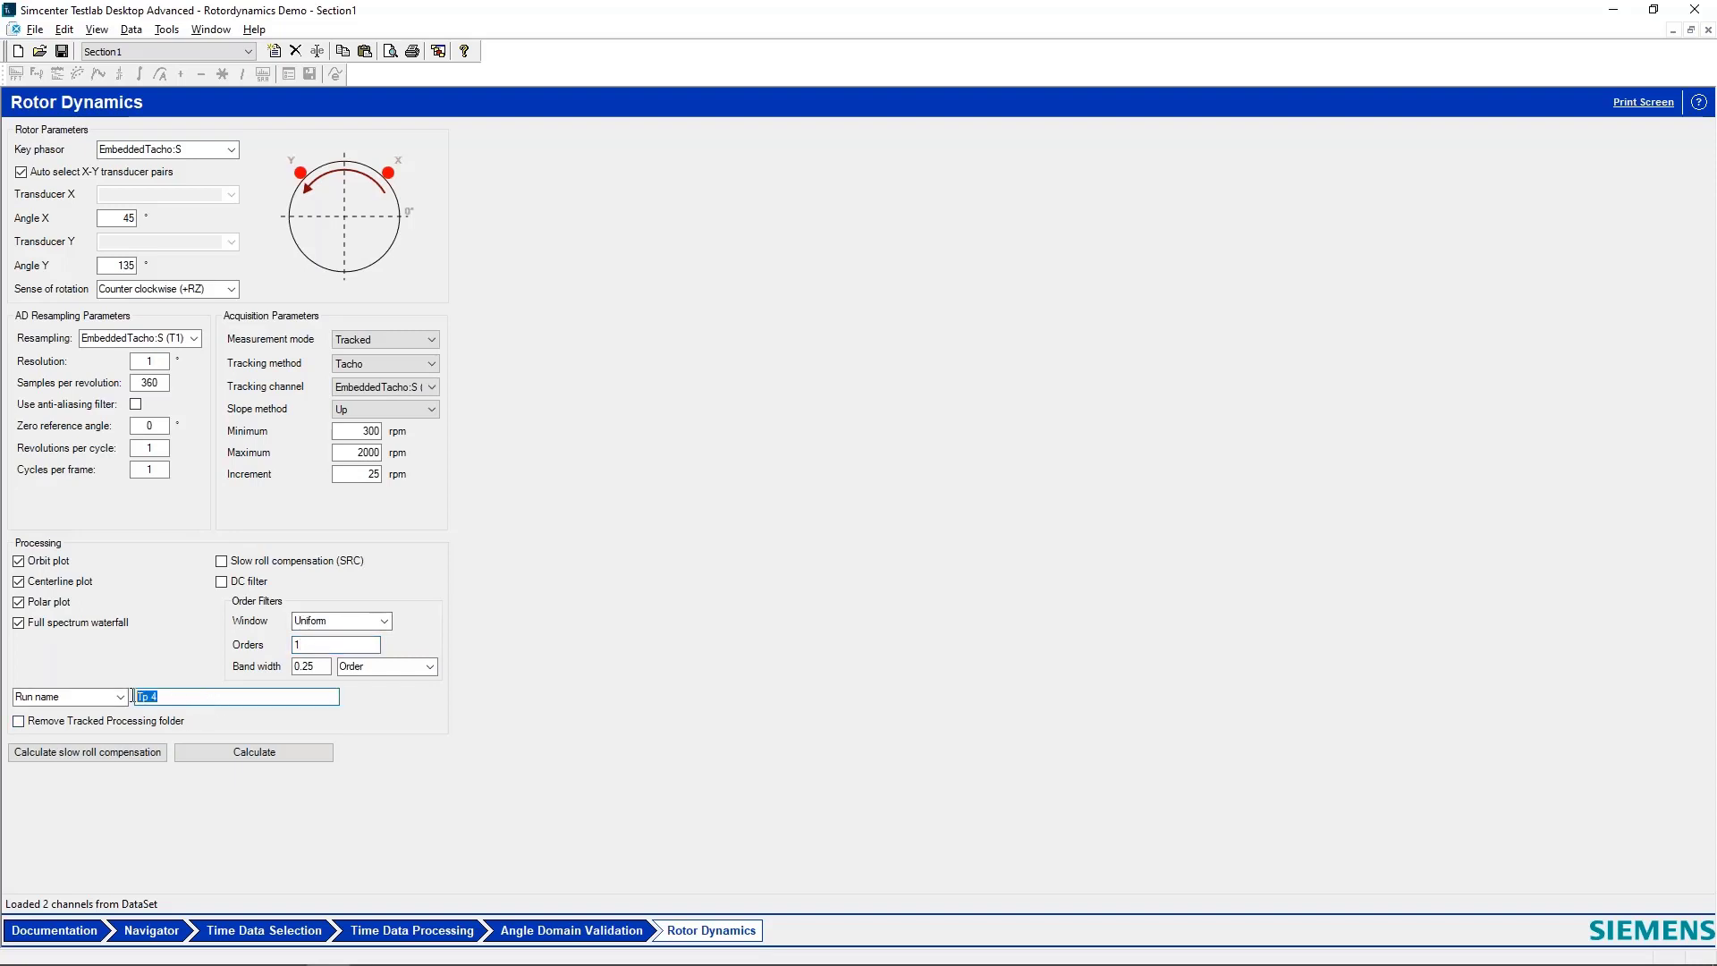
{"action": "left_click_drag", "start_coordinate": [170, 697], "coordinate": [115, 693]}
Step: Calculate the rotor dynamics results and acknowledge the Processing has finished message
{"action": "left_click", "coordinate": [240, 752]}
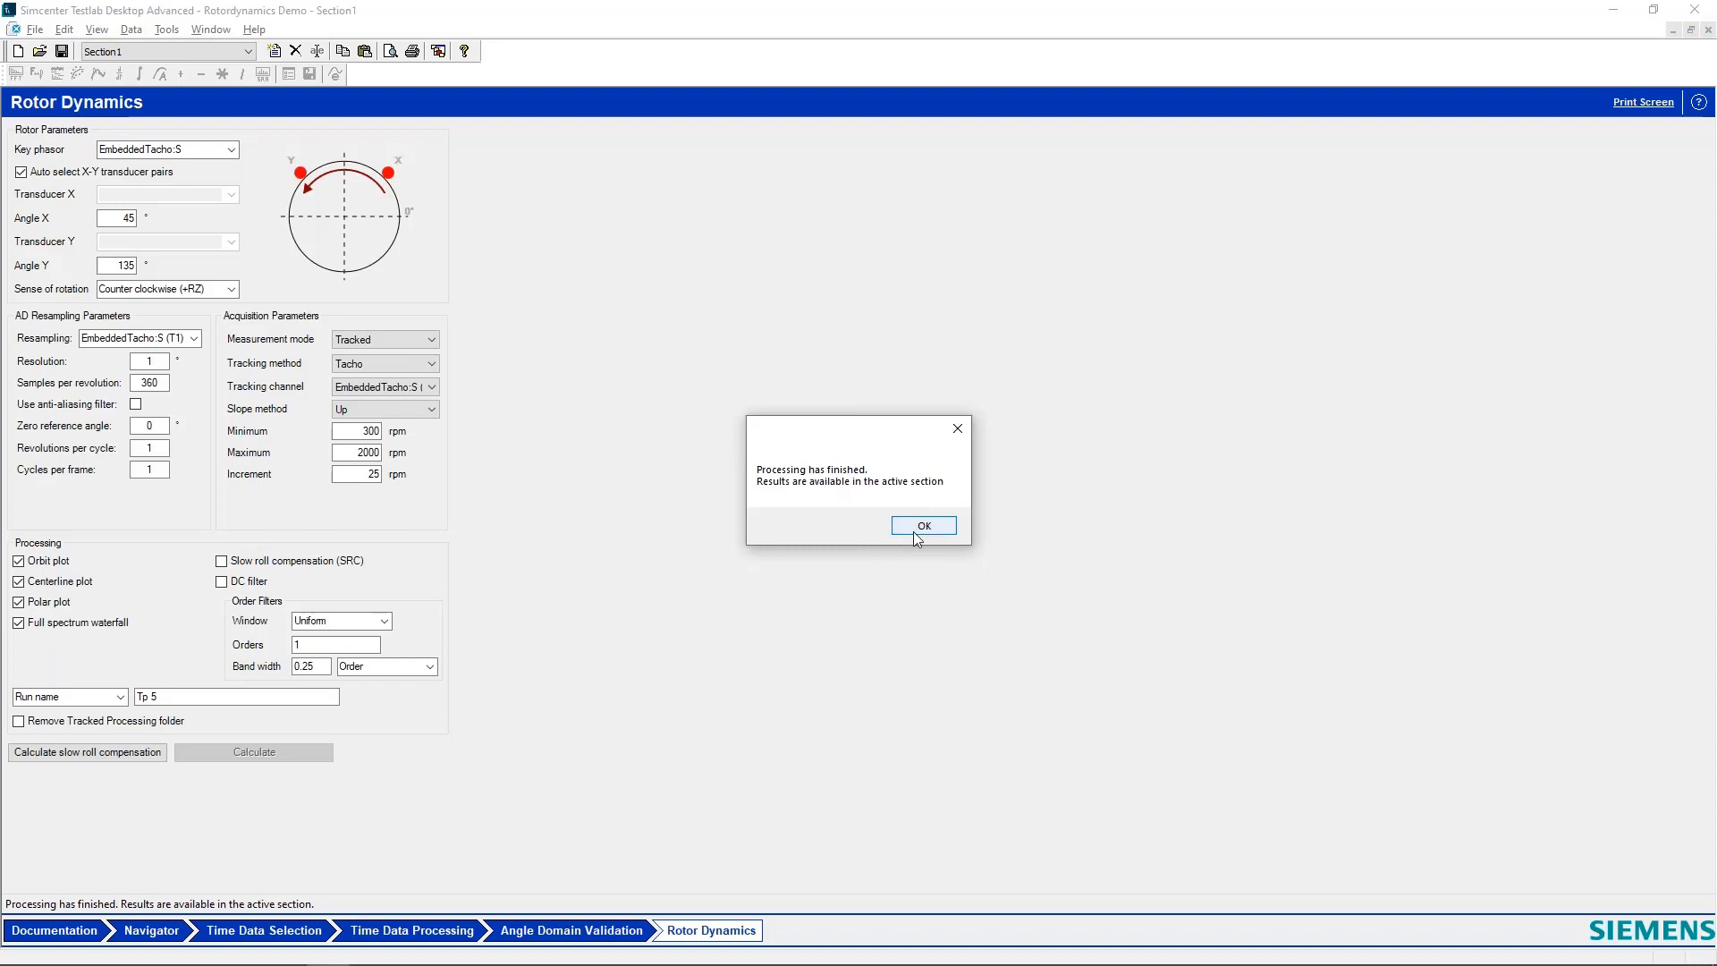
{"action": "left_click", "coordinate": [921, 528]}
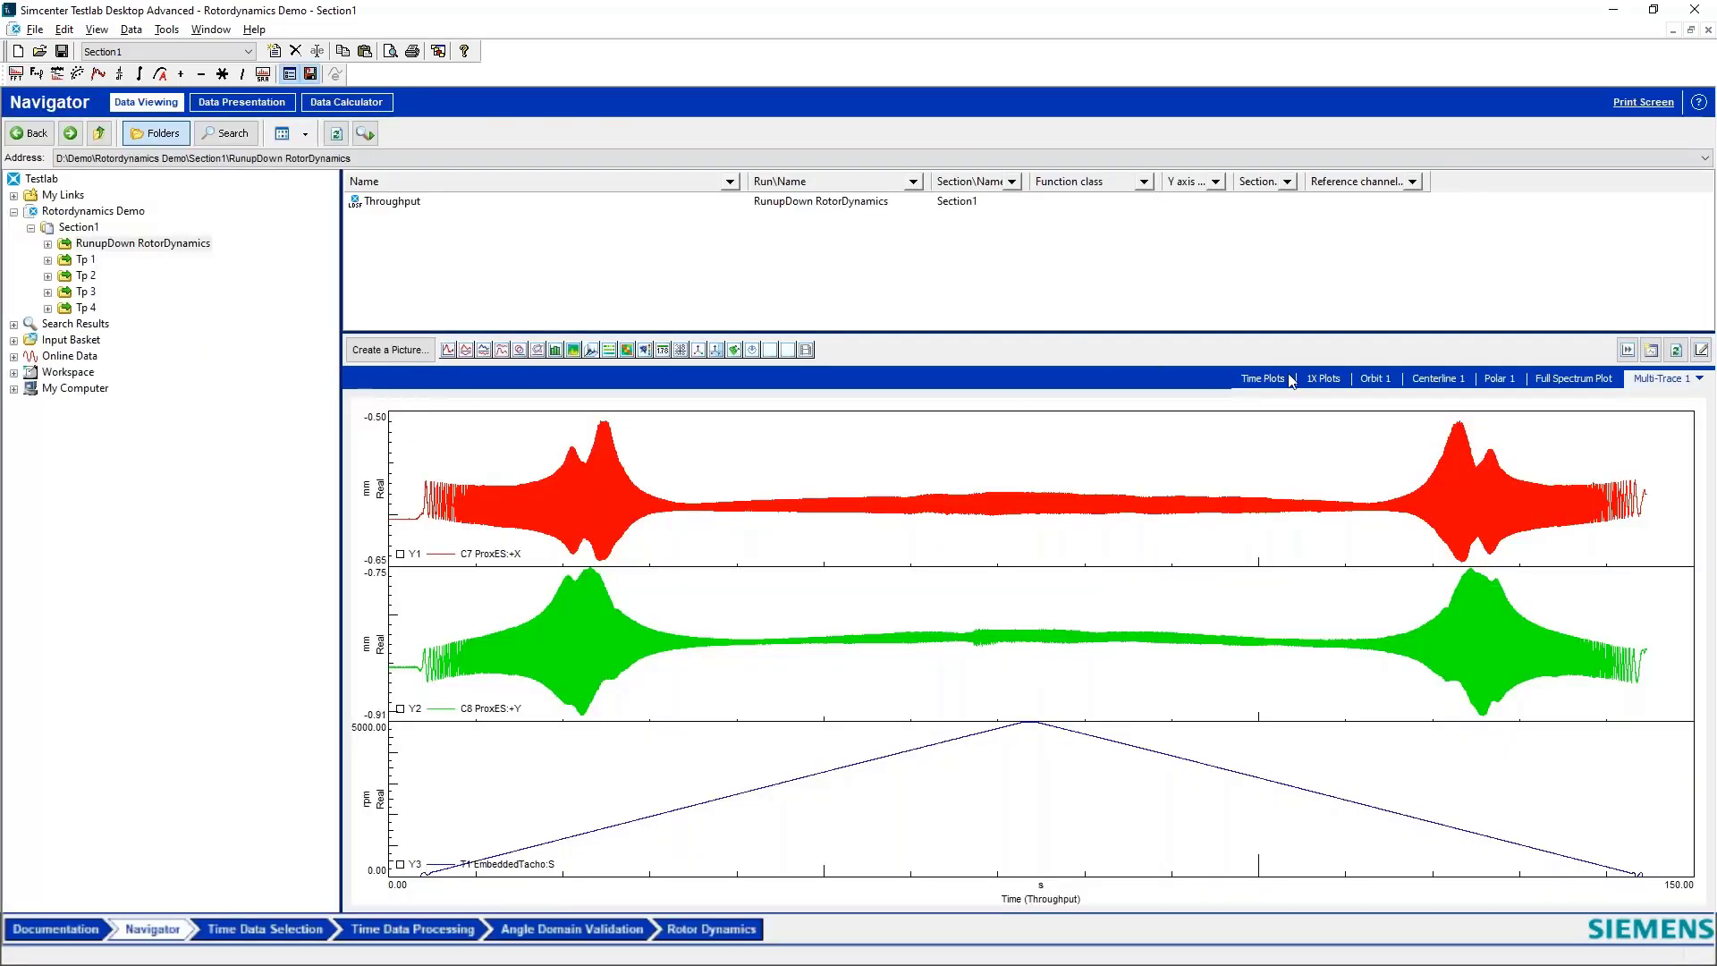
Step: Show the run-up time plots and select the ProxES:+Y and tacho rpm traces
{"action": "left_click", "coordinate": [1279, 379]}
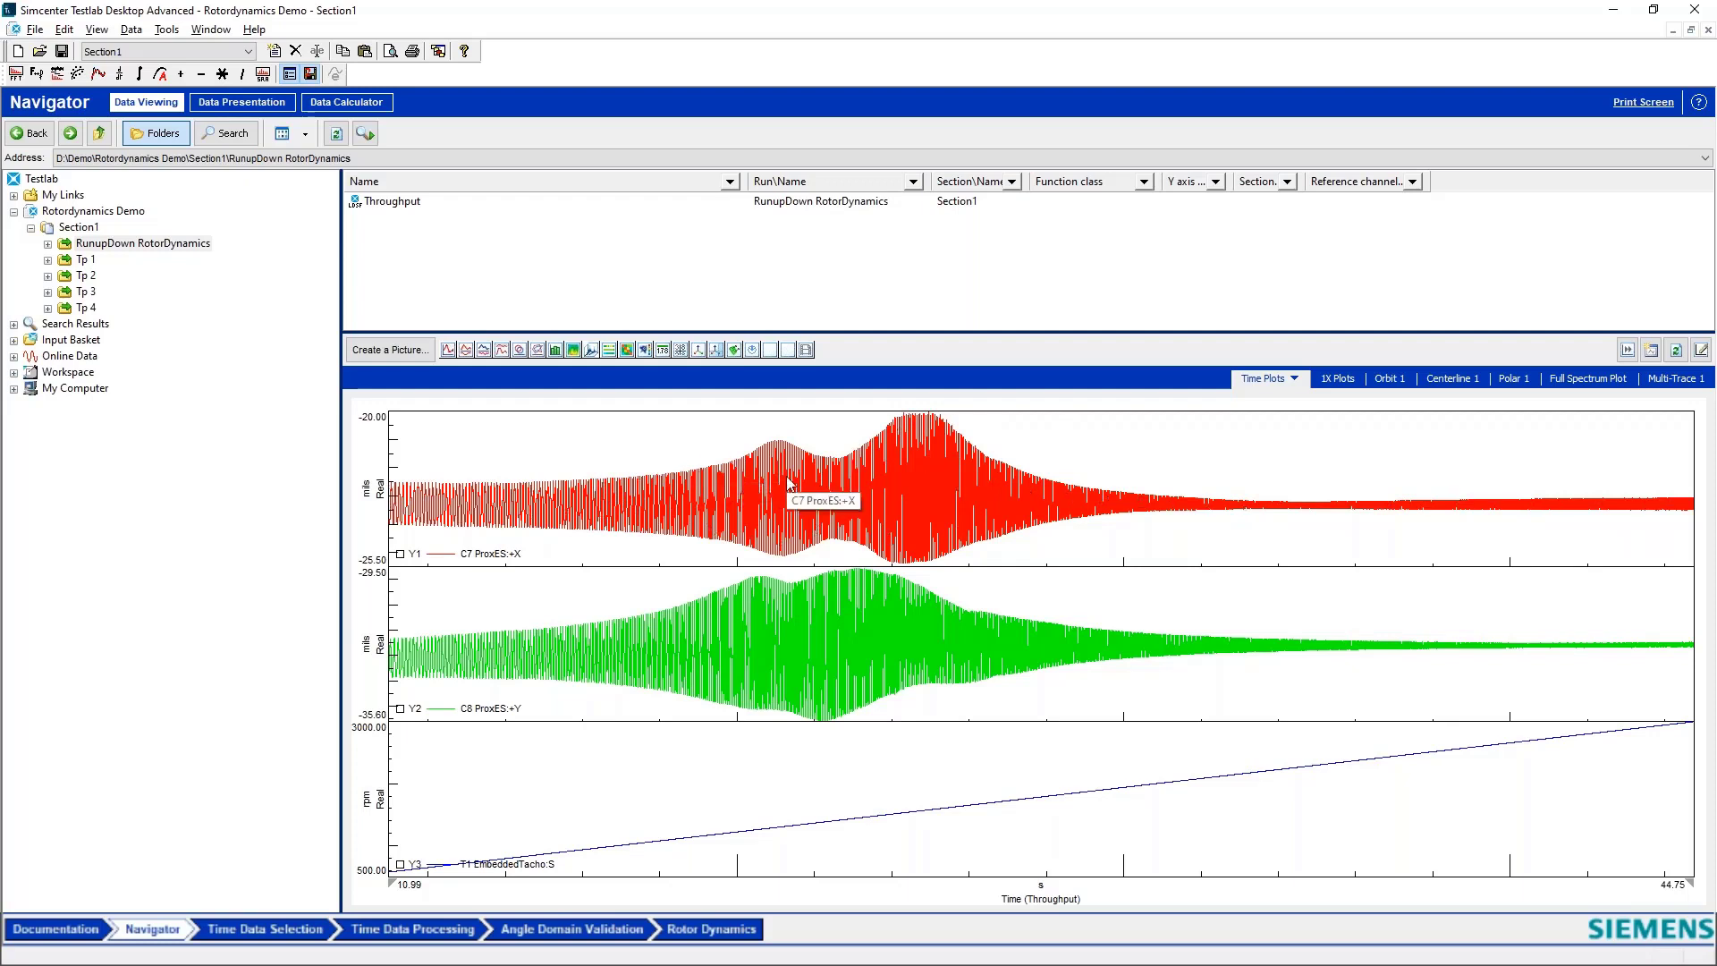
{"action": "left_click", "coordinate": [725, 642]}
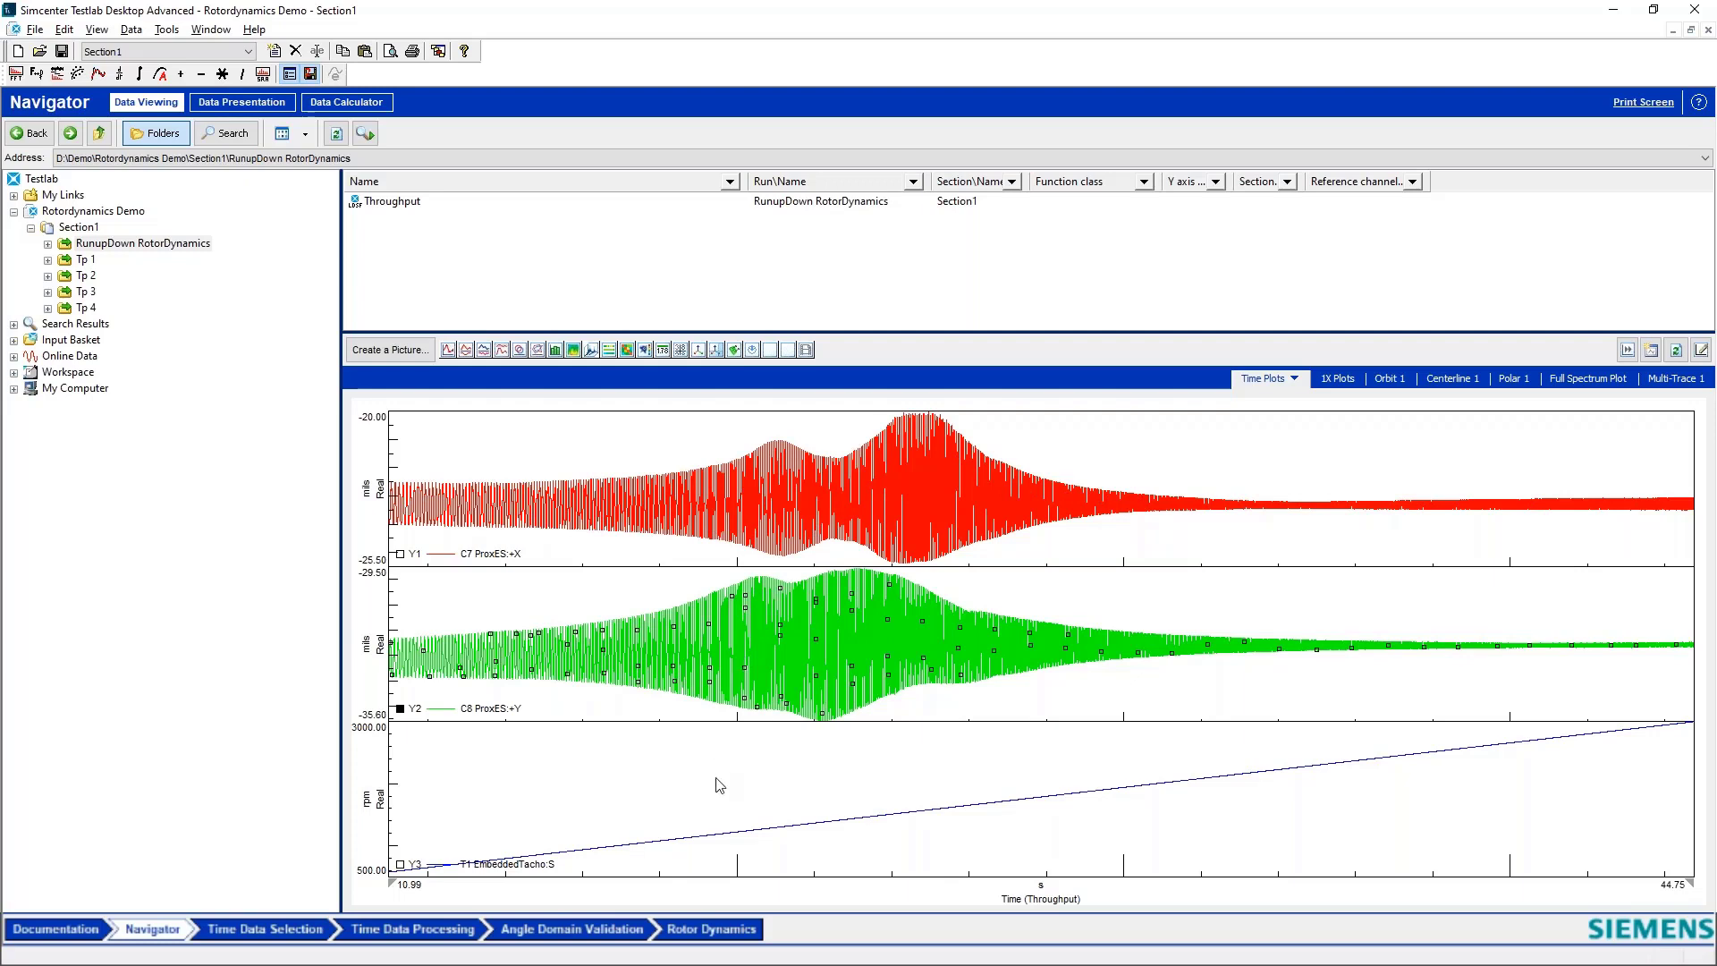
{"action": "left_click", "coordinate": [675, 835]}
Step: On the 1X amplitude-vs-rpm plot, cursor the peaks near 1299 and 1553 rpm, then remove the cursor
{"action": "left_click", "coordinate": [1332, 378]}
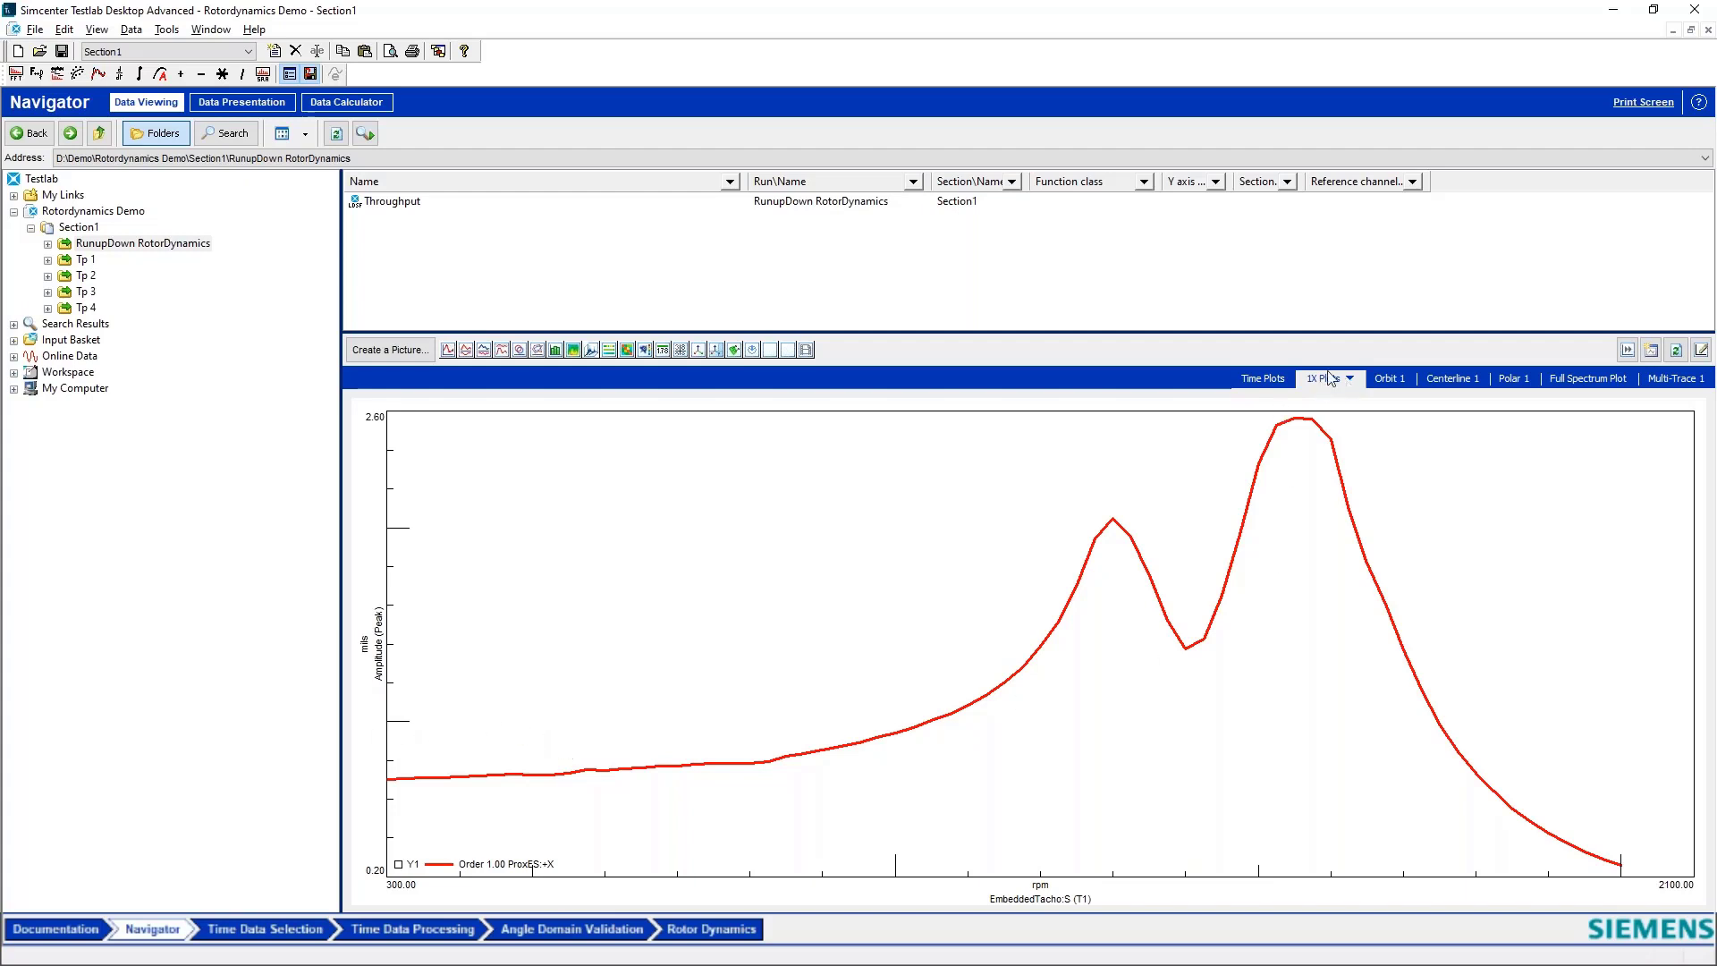
{"action": "right_click", "coordinate": [753, 520]}
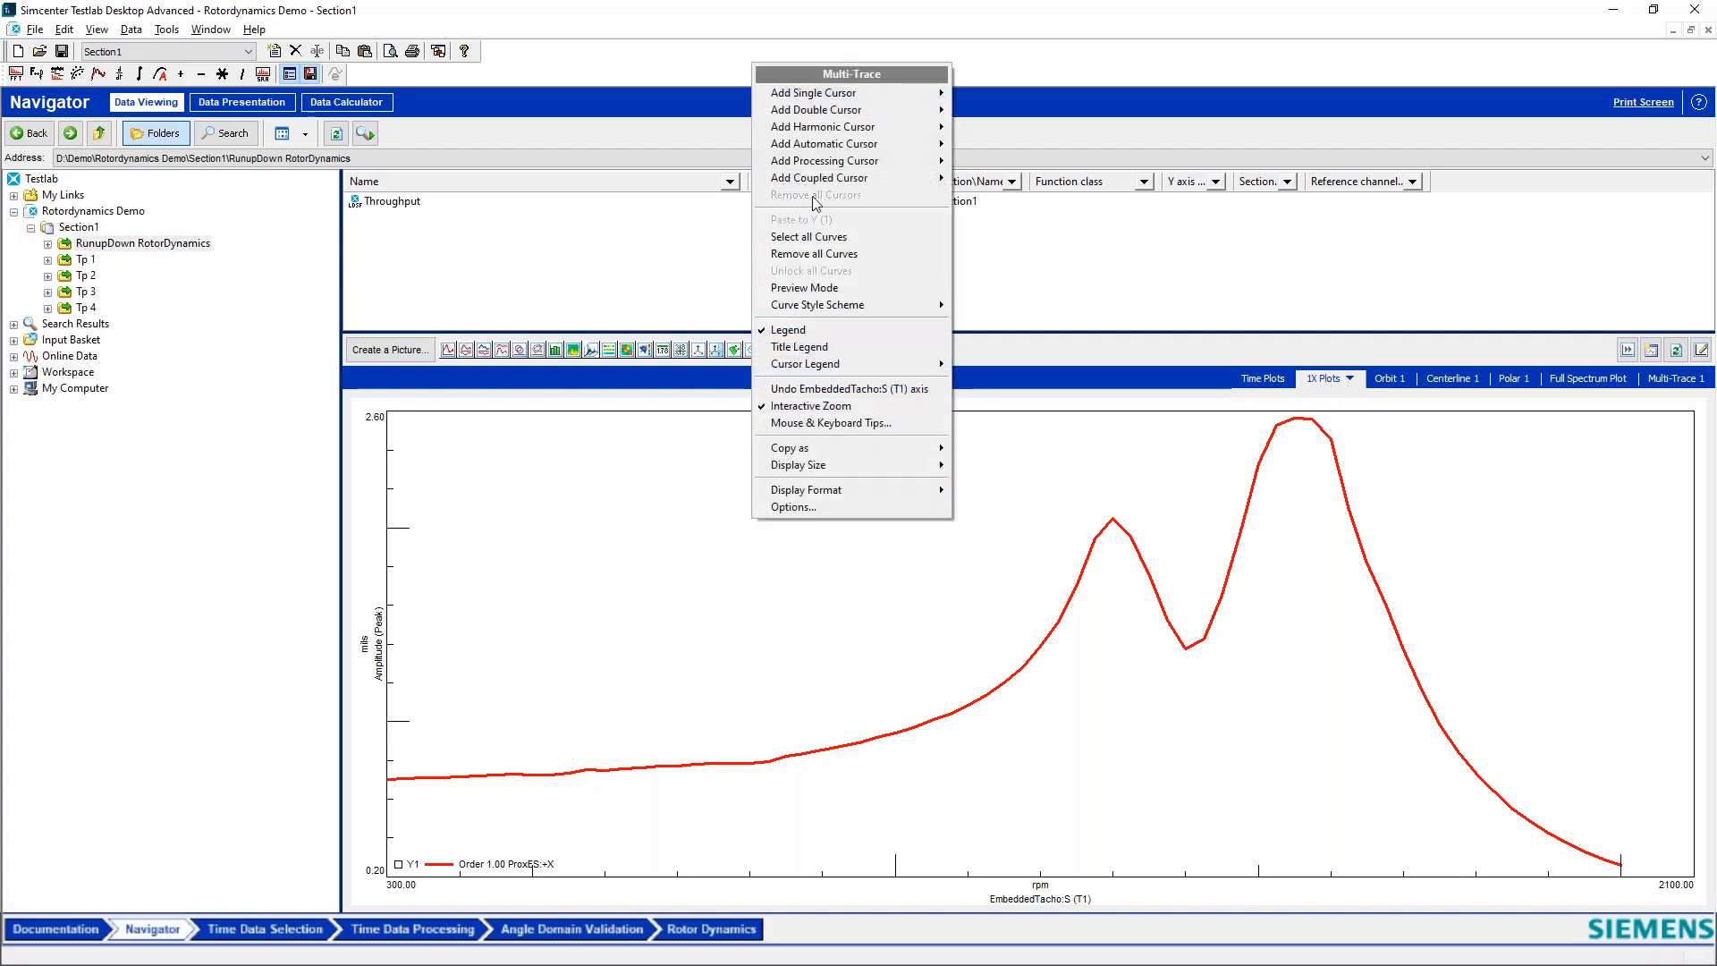
{"action": "mouse_move", "coordinate": [895, 92]}
{"action": "left_click", "coordinate": [967, 90]}
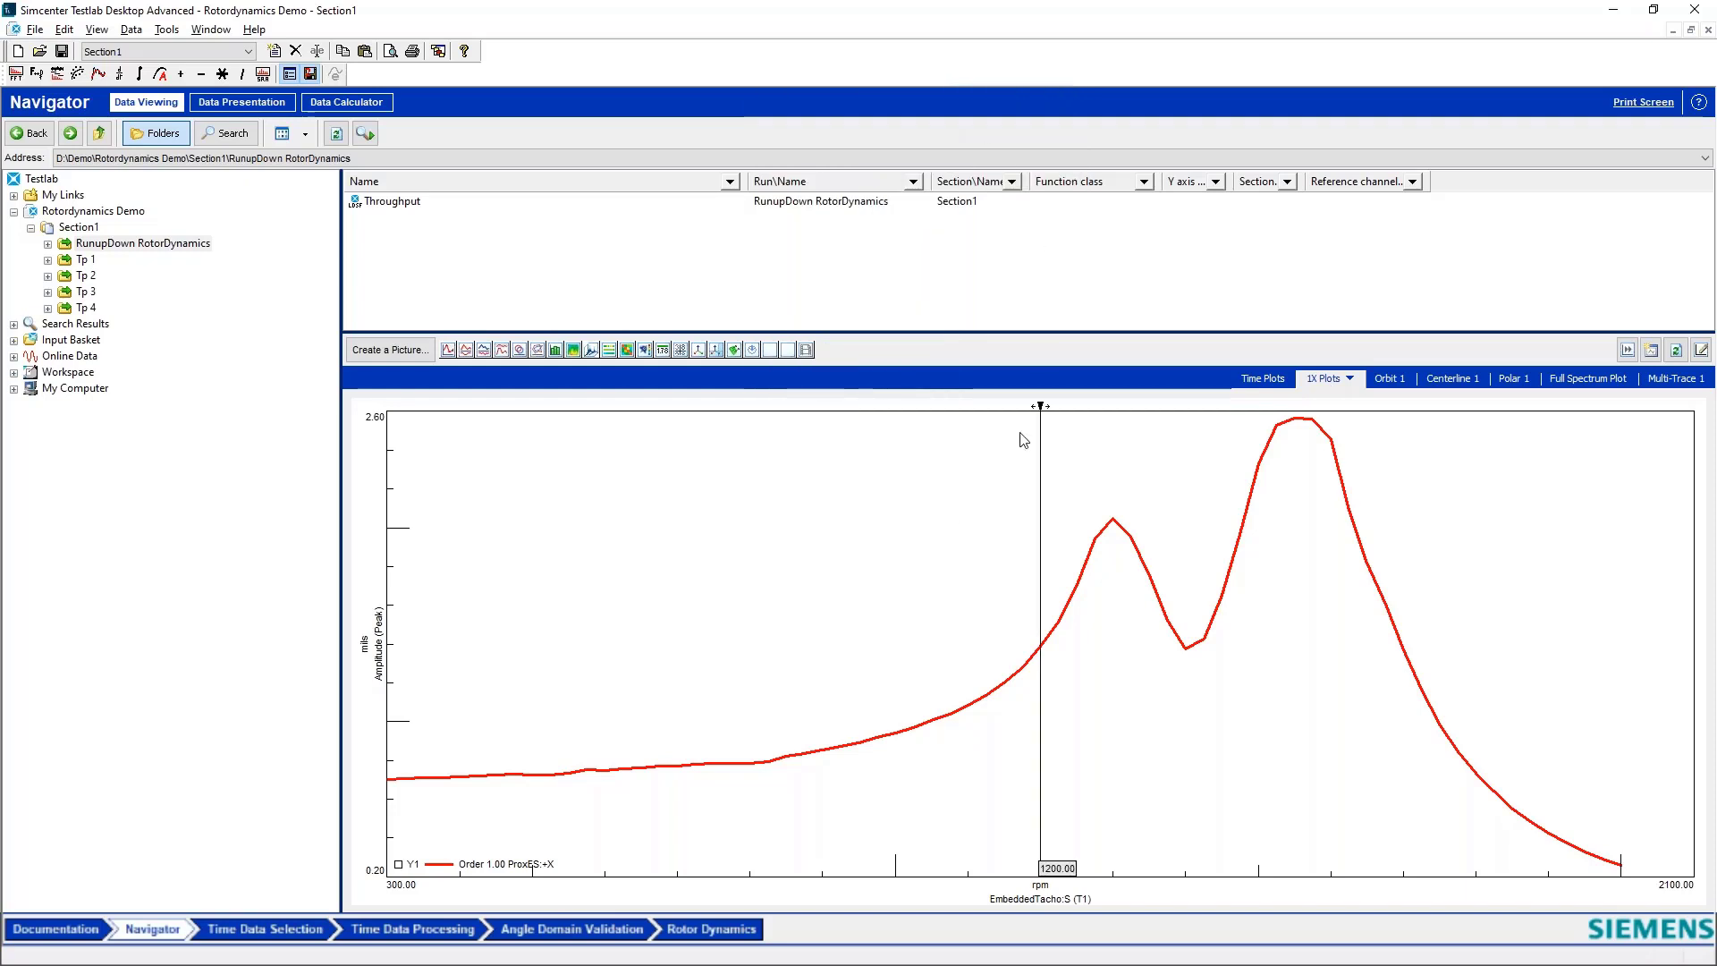
{"action": "left_click_drag", "start_coordinate": [1042, 490], "coordinate": [1111, 492]}
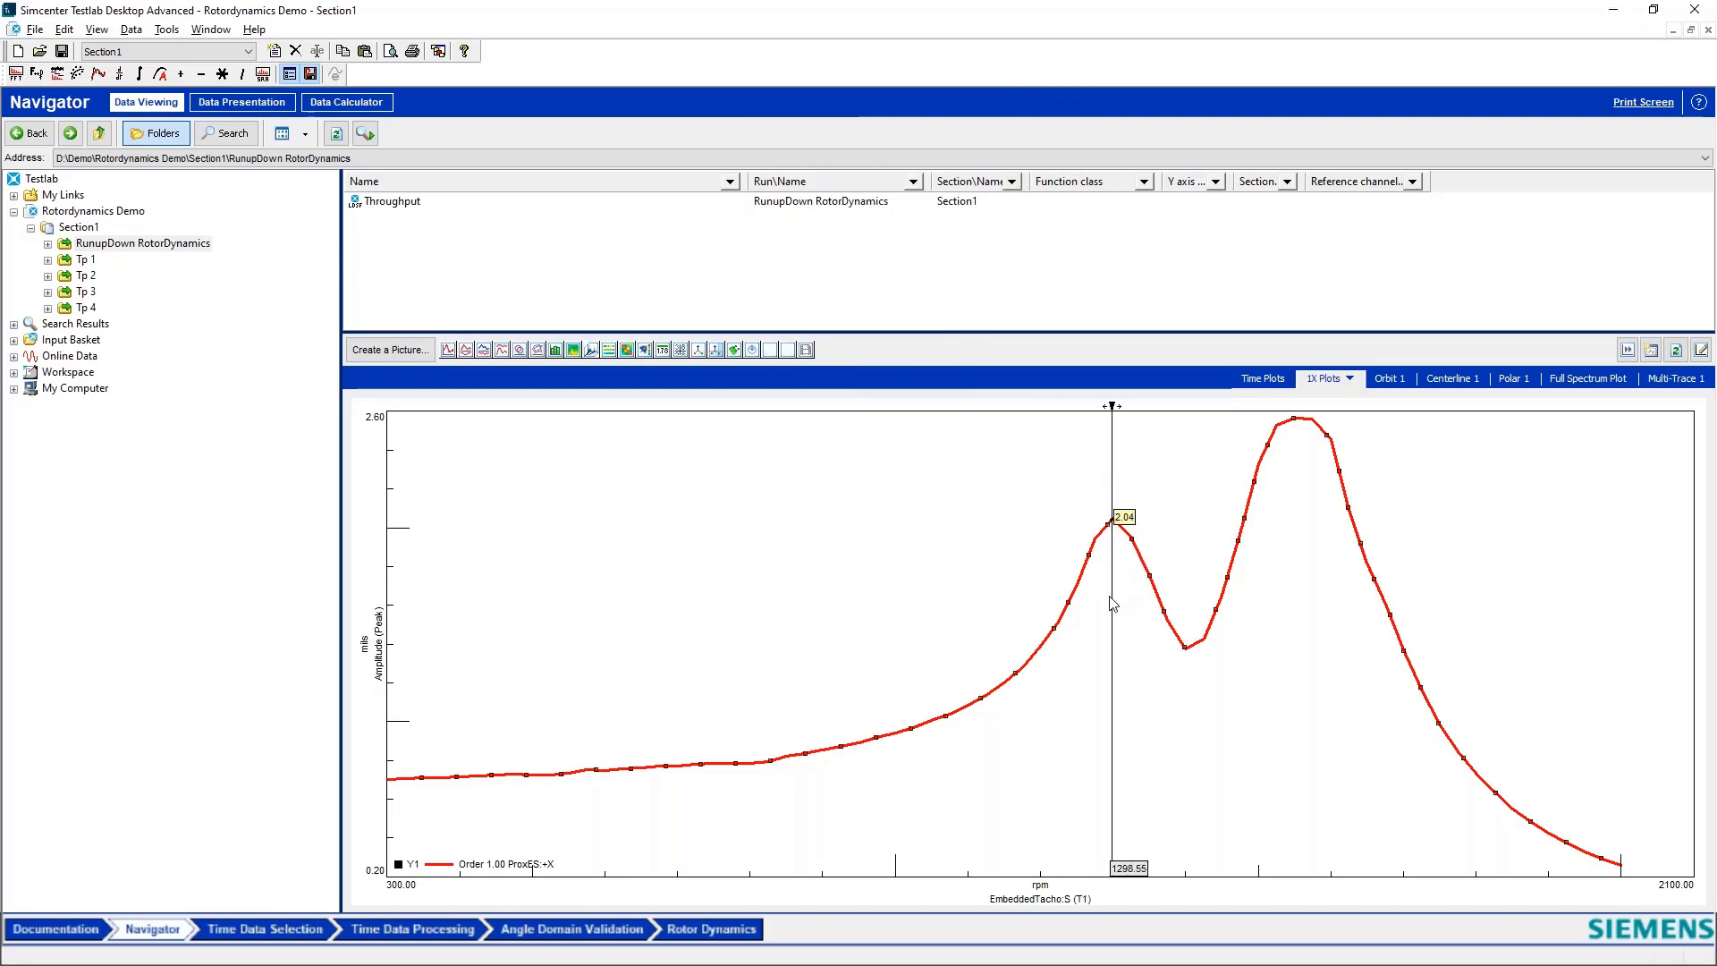
{"action": "left_click_drag", "start_coordinate": [1112, 601], "coordinate": [1301, 633]}
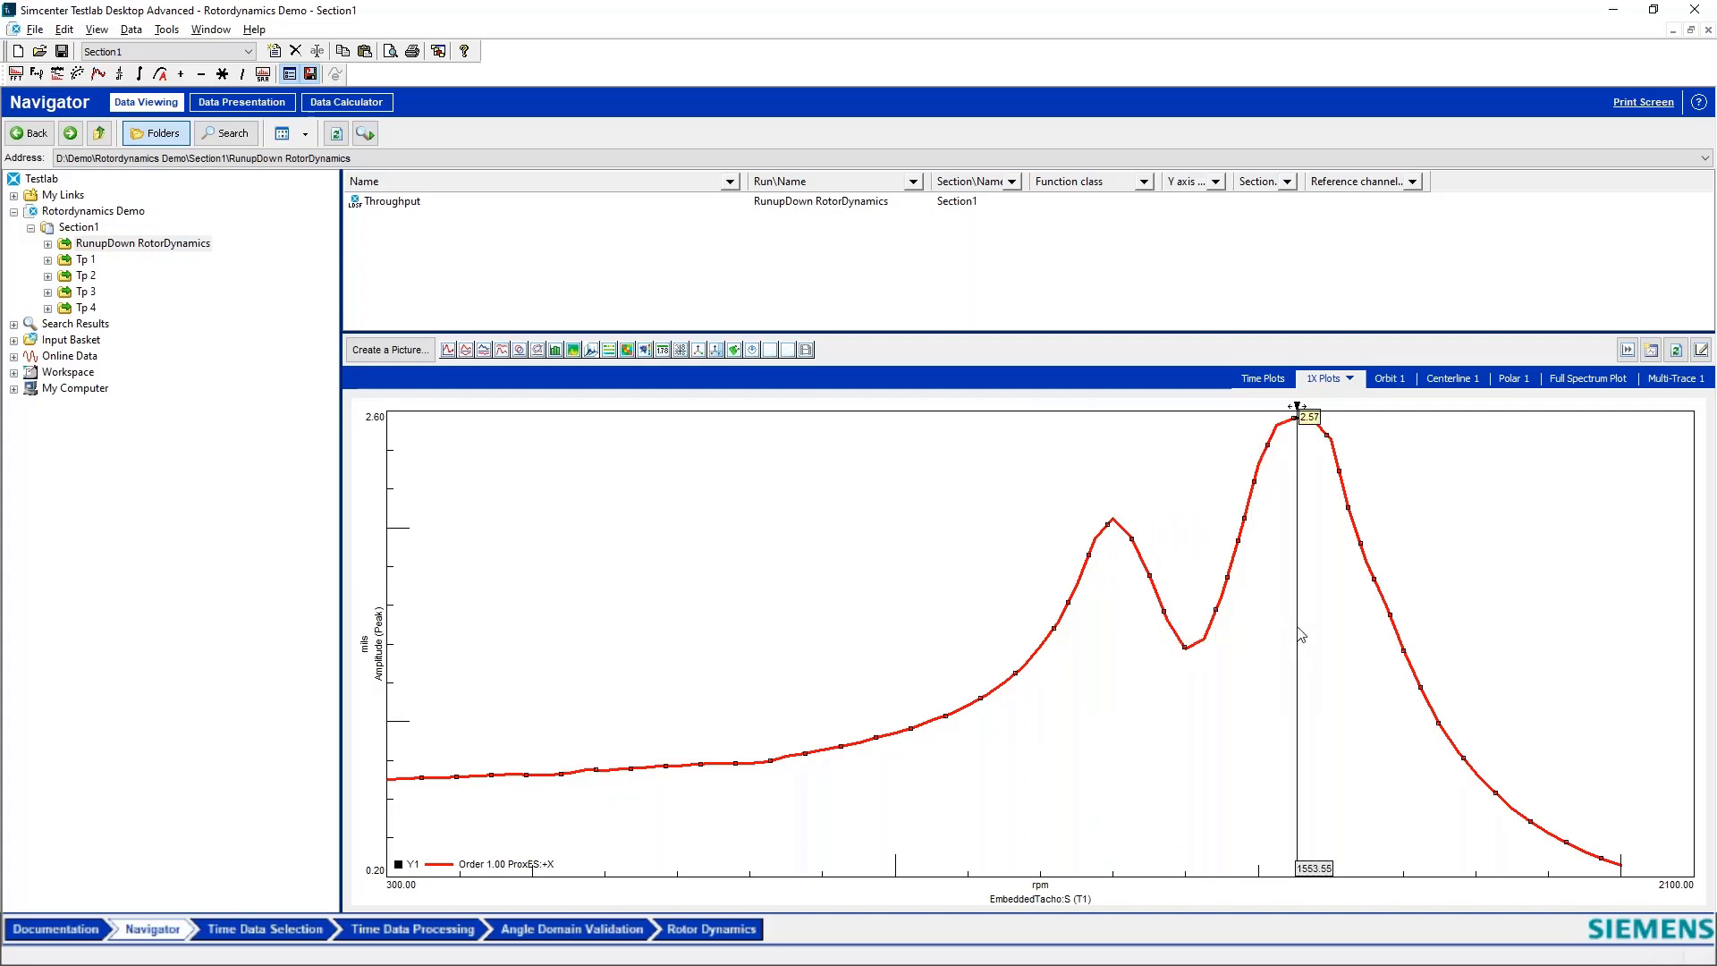
{"action": "left_click_drag", "start_coordinate": [1301, 634], "coordinate": [1299, 634]}
{"action": "right_click", "coordinate": [1298, 548]}
{"action": "left_click", "coordinate": [1316, 570]}
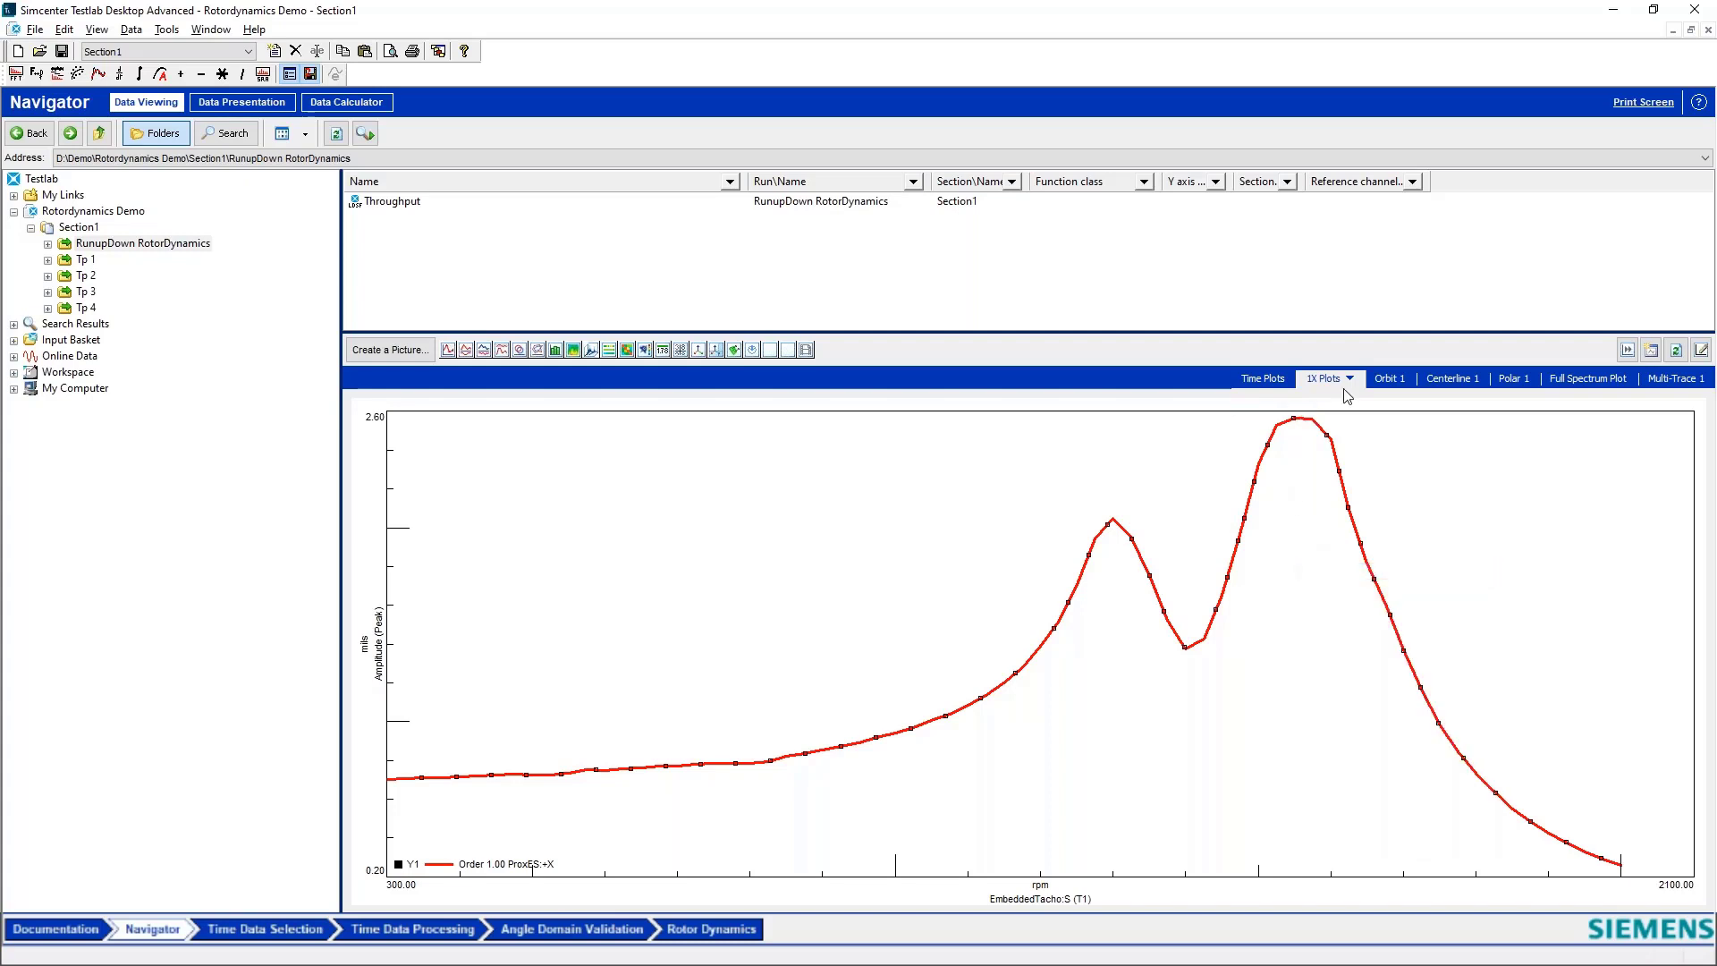
Step: Show Orbit 1 in a taller pane, move its legend aside and highlight the 1750 rpm orbit
{"action": "left_click", "coordinate": [1385, 380]}
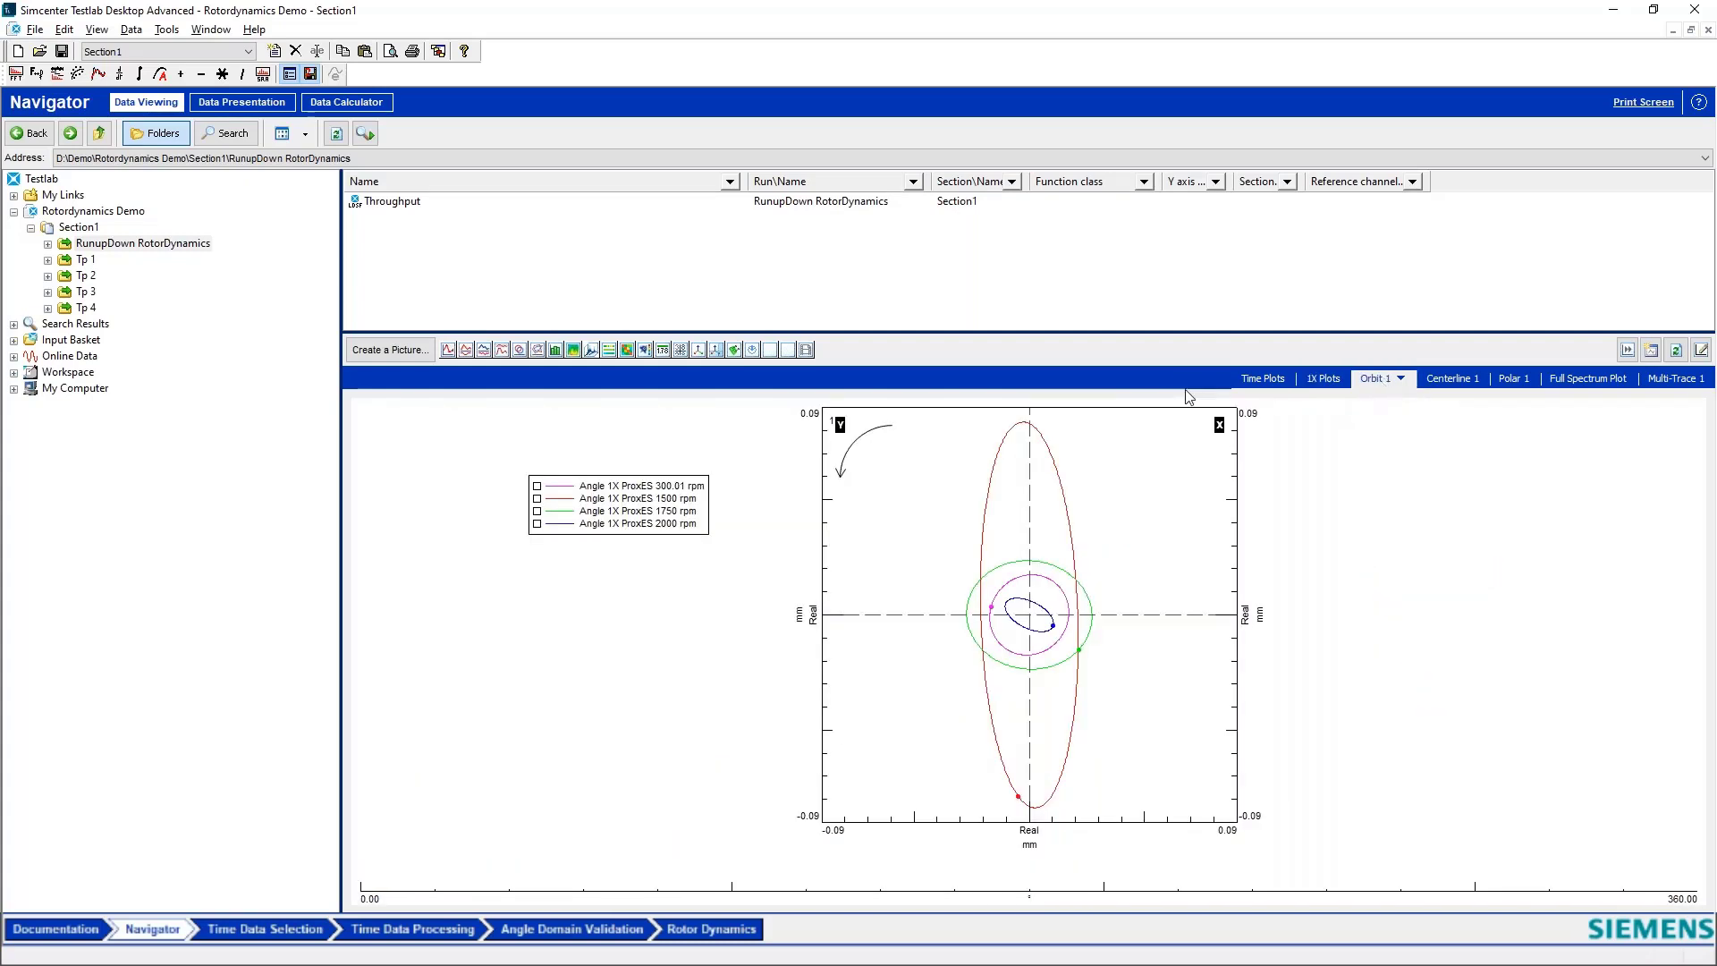
{"action": "left_click_drag", "start_coordinate": [1257, 332], "coordinate": [1249, 219]}
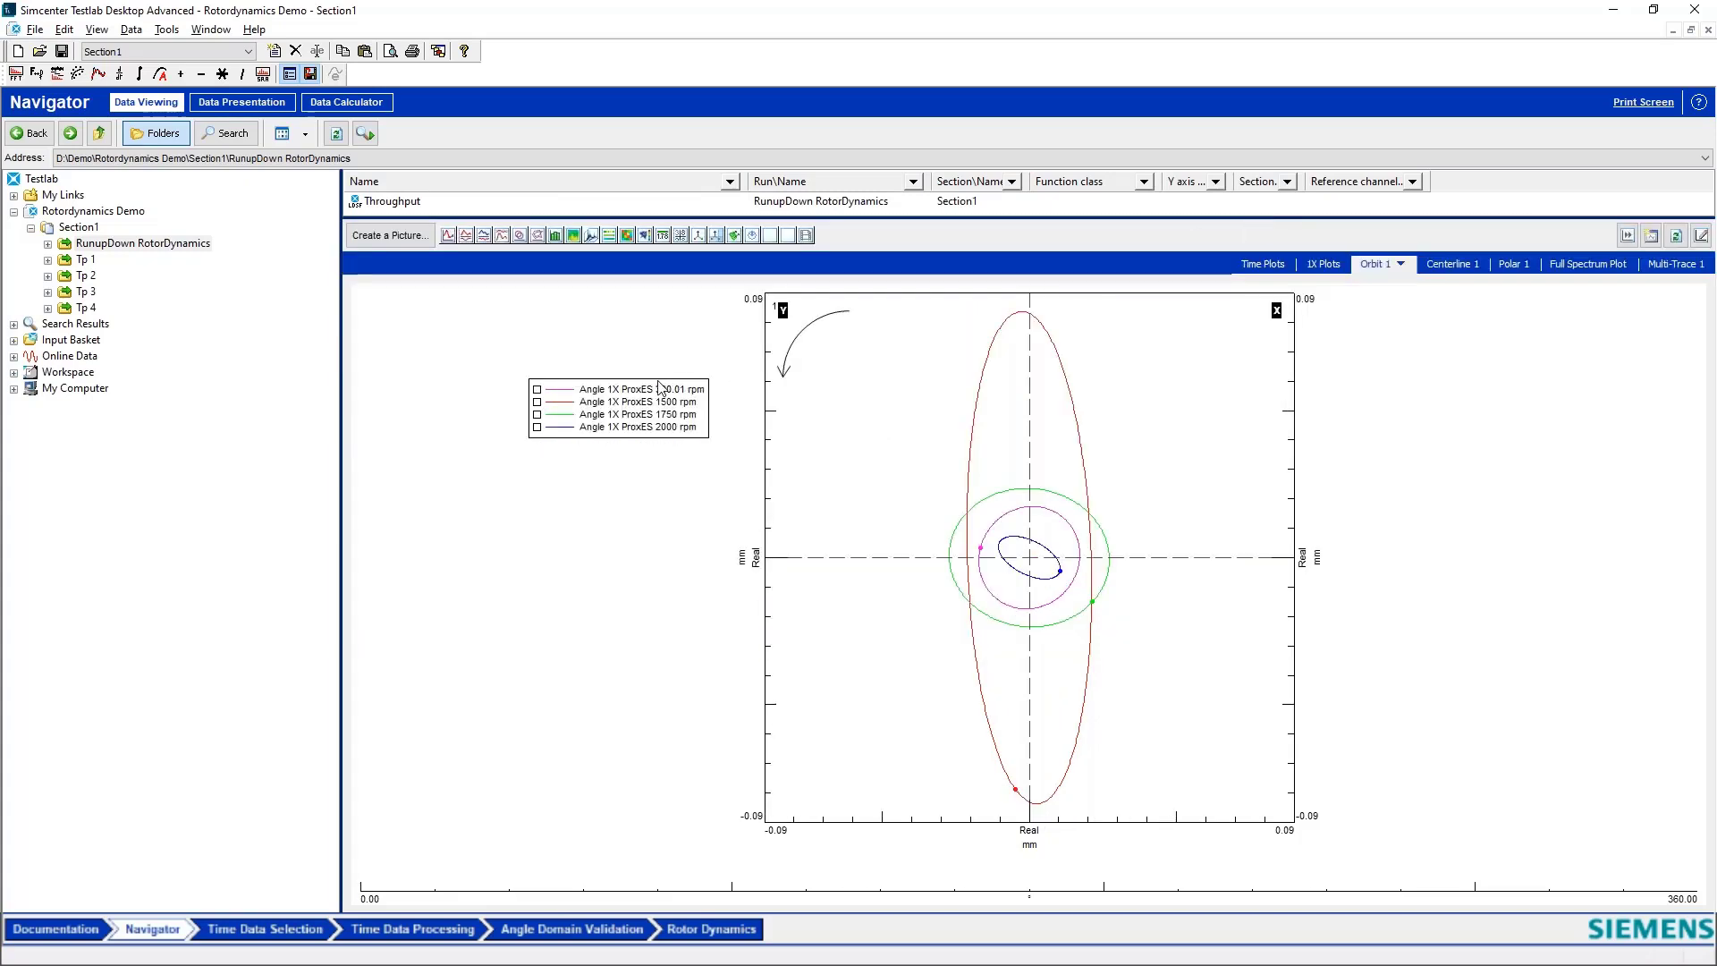
{"action": "left_click_drag", "start_coordinate": [658, 385], "coordinate": [616, 357]}
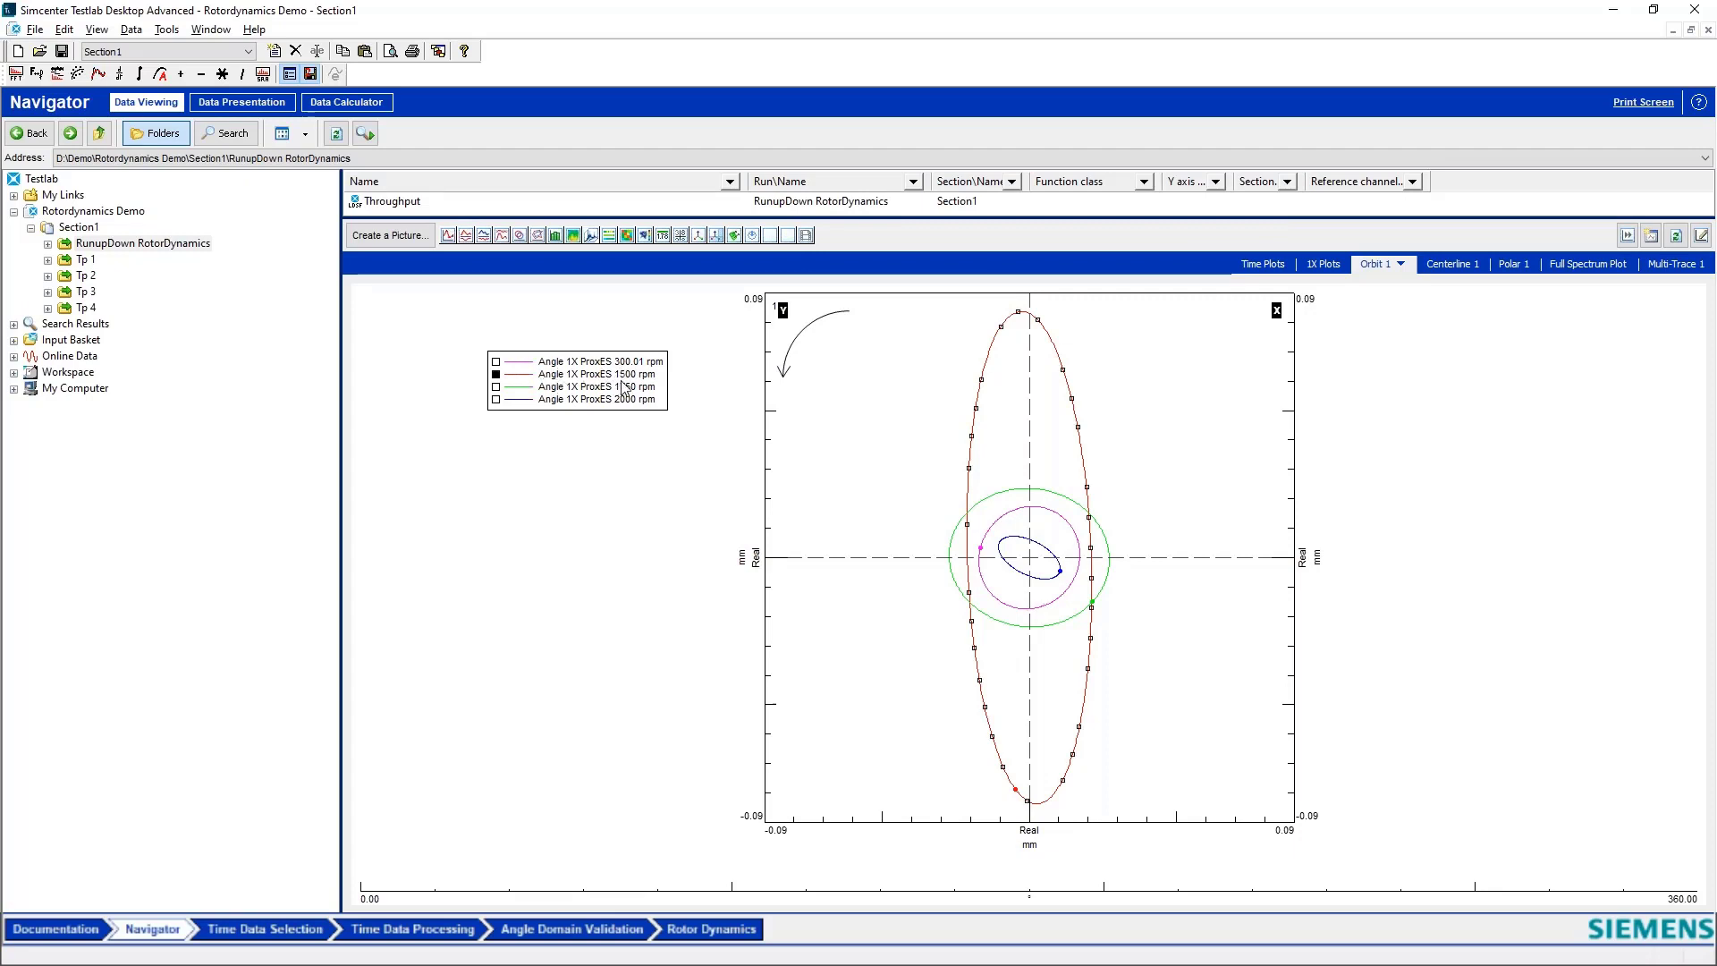
{"action": "left_click", "coordinate": [530, 387]}
Step: Show the Centerline 1 plot and remove all its existing cursors
{"action": "left_click", "coordinate": [1454, 267]}
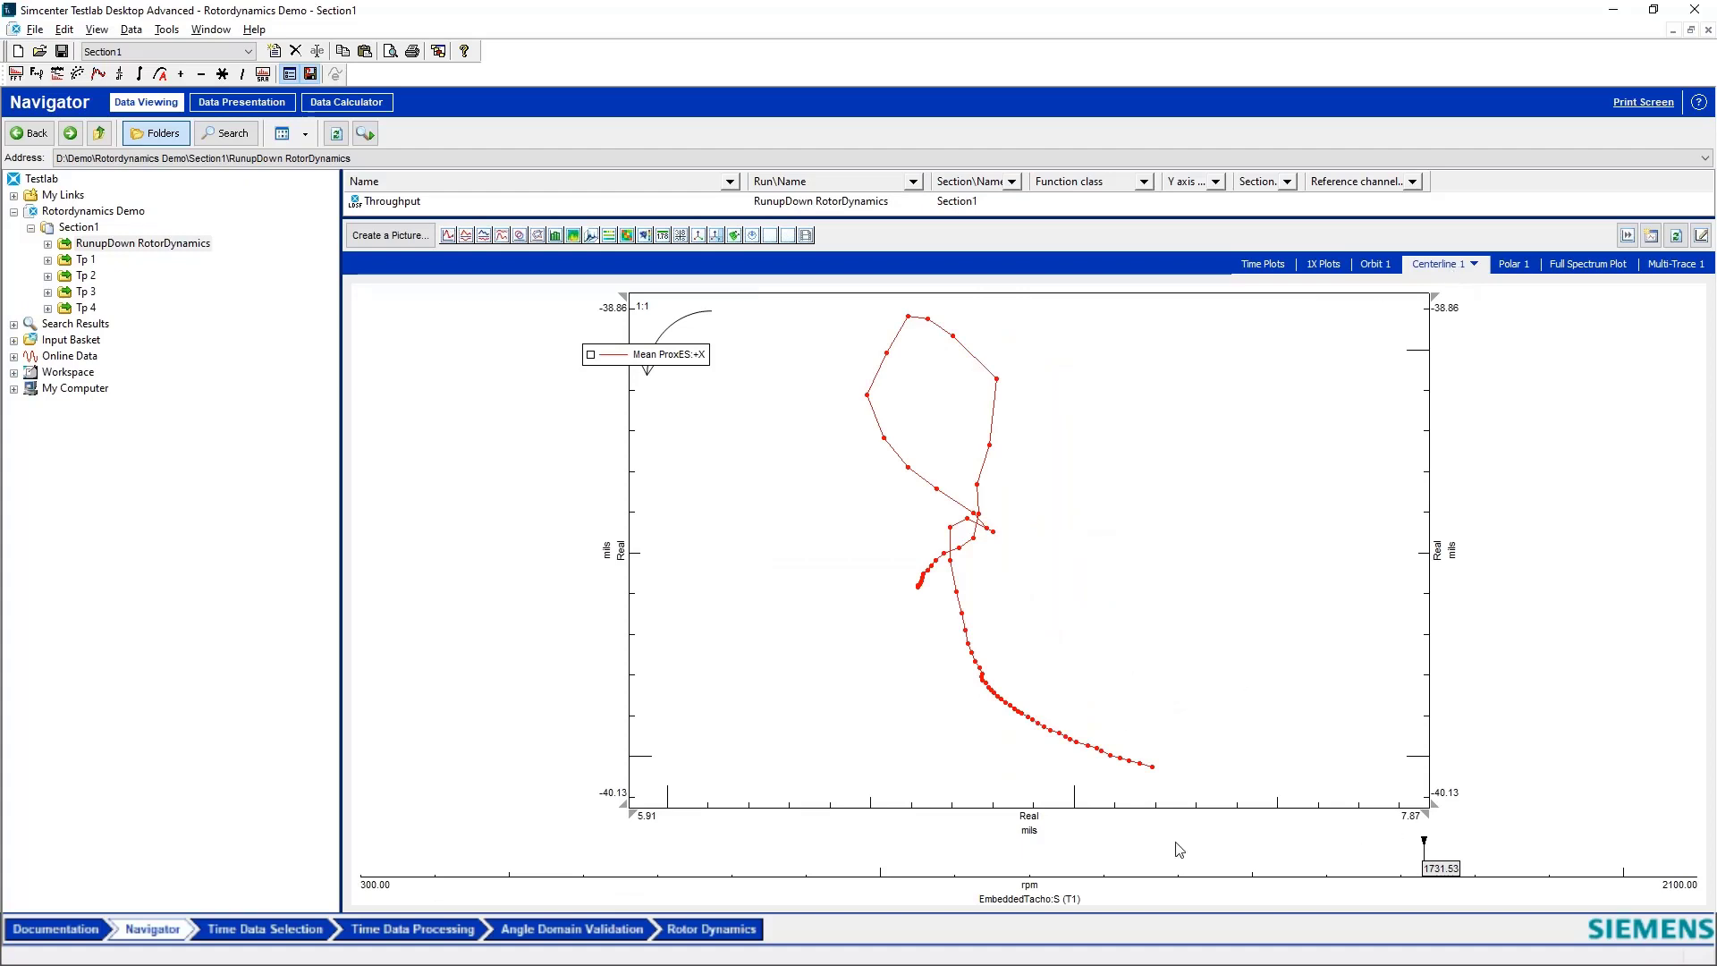
{"action": "right_click", "coordinate": [1422, 843]}
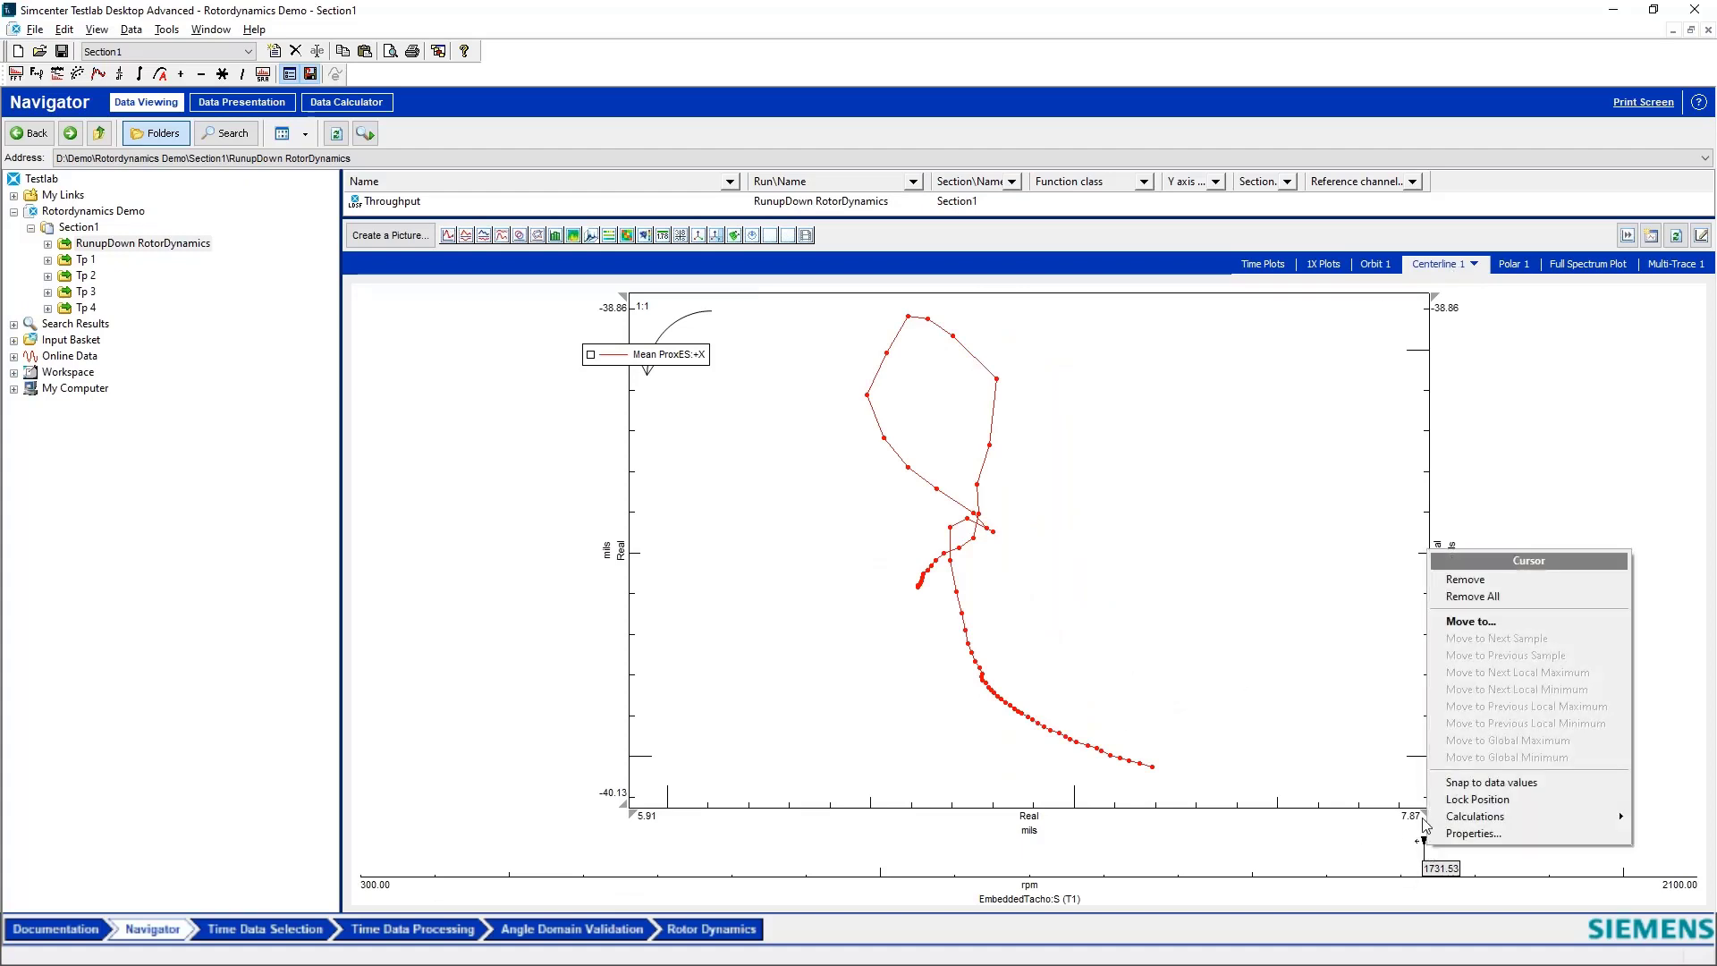
{"action": "left_click", "coordinate": [1471, 599]}
Step: Slide a new rpm cursor from about 1065 rpm along the Mean ProxES:+X centerline, then view Polar 1
{"action": "right_click", "coordinate": [1216, 533]}
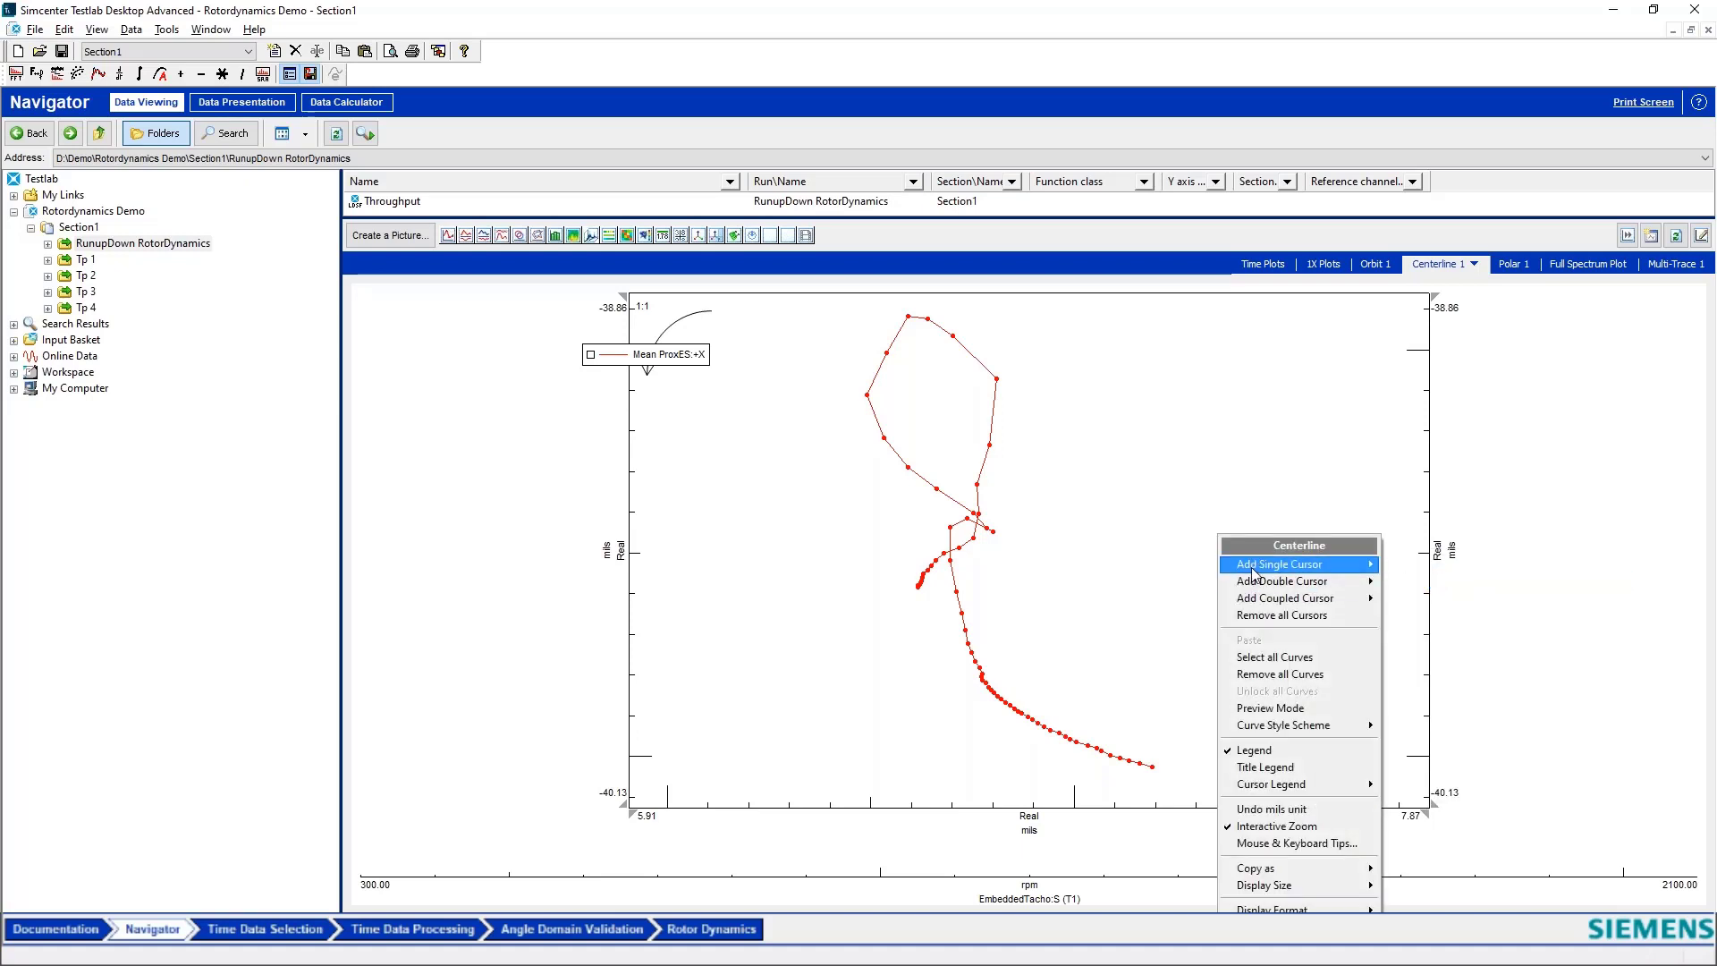
{"action": "mouse_move", "coordinate": [1252, 573]}
{"action": "left_click", "coordinate": [1431, 565]}
{"action": "mouse_move", "coordinate": [1030, 843]}
{"action": "left_mouse_down"}
{"action": "mouse_move", "coordinate": [921, 847]}
{"action": "mouse_move", "coordinate": [993, 843]}
{"action": "left_mouse_up"}
{"action": "left_click", "coordinate": [619, 362]}
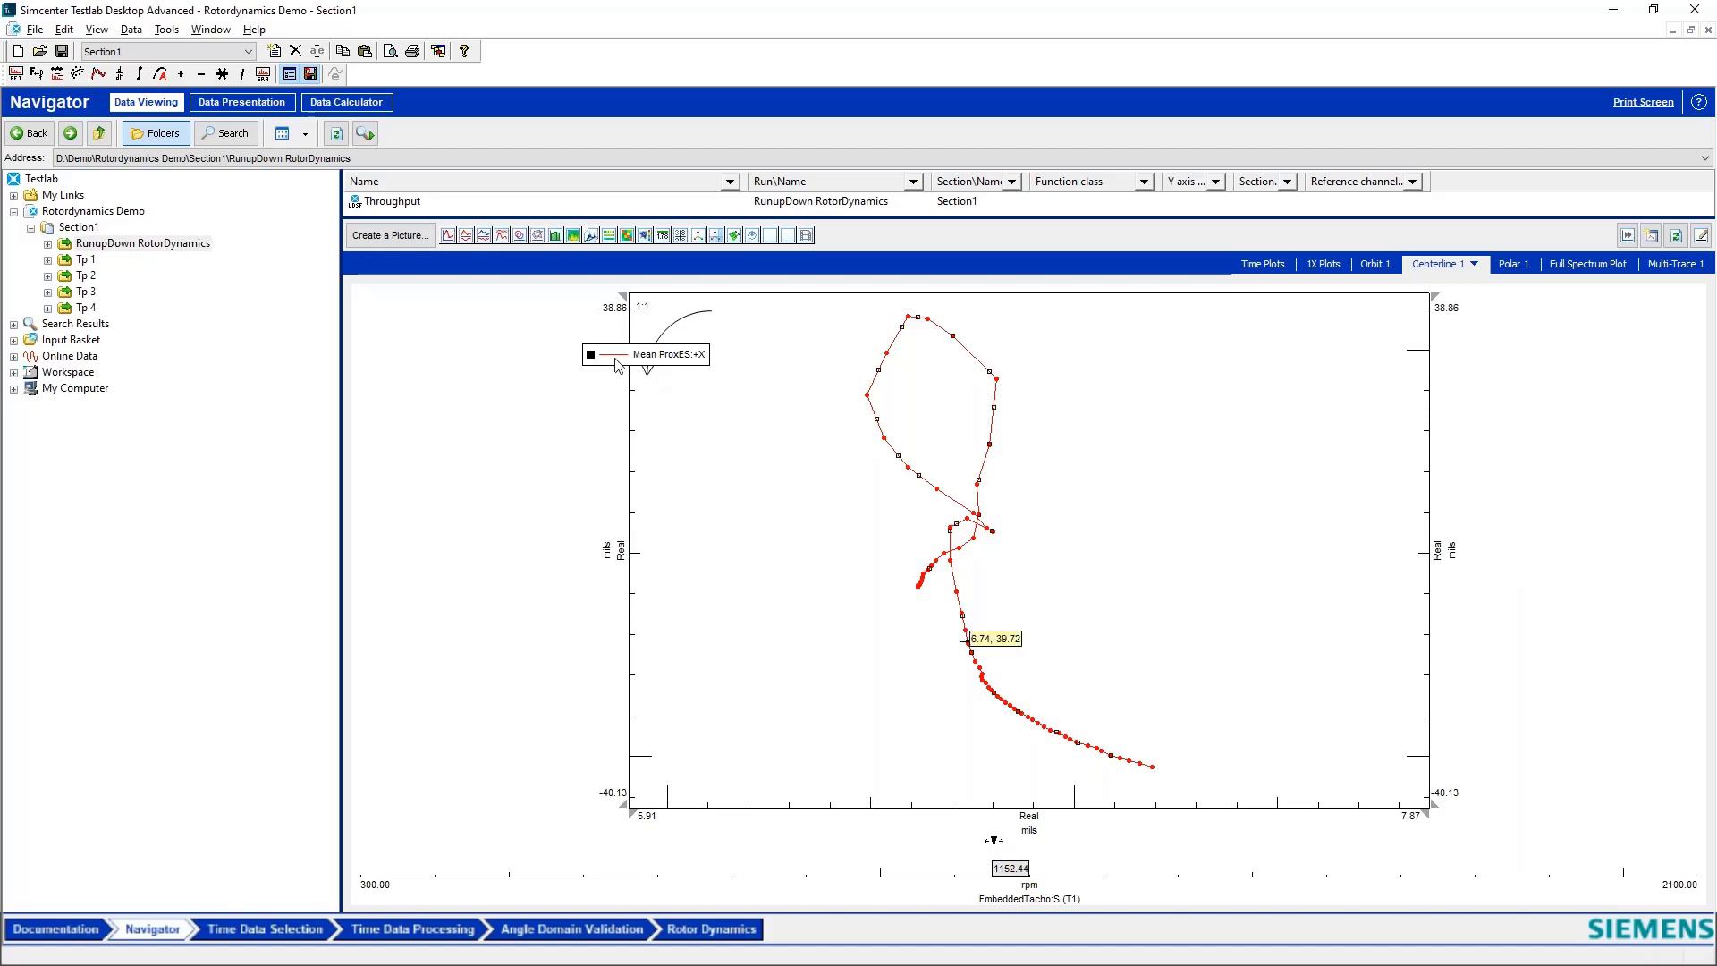
{"action": "mouse_move", "coordinate": [993, 843]}
{"action": "left_mouse_down"}
{"action": "mouse_move", "coordinate": [362, 872]}
{"action": "mouse_move", "coordinate": [553, 858]}
{"action": "mouse_move", "coordinate": [1327, 876]}
{"action": "mouse_move", "coordinate": [1402, 910]}
{"action": "mouse_move", "coordinate": [1429, 905]}
{"action": "mouse_move", "coordinate": [1216, 891]}
{"action": "mouse_move", "coordinate": [1544, 885]}
{"action": "left_mouse_up"}
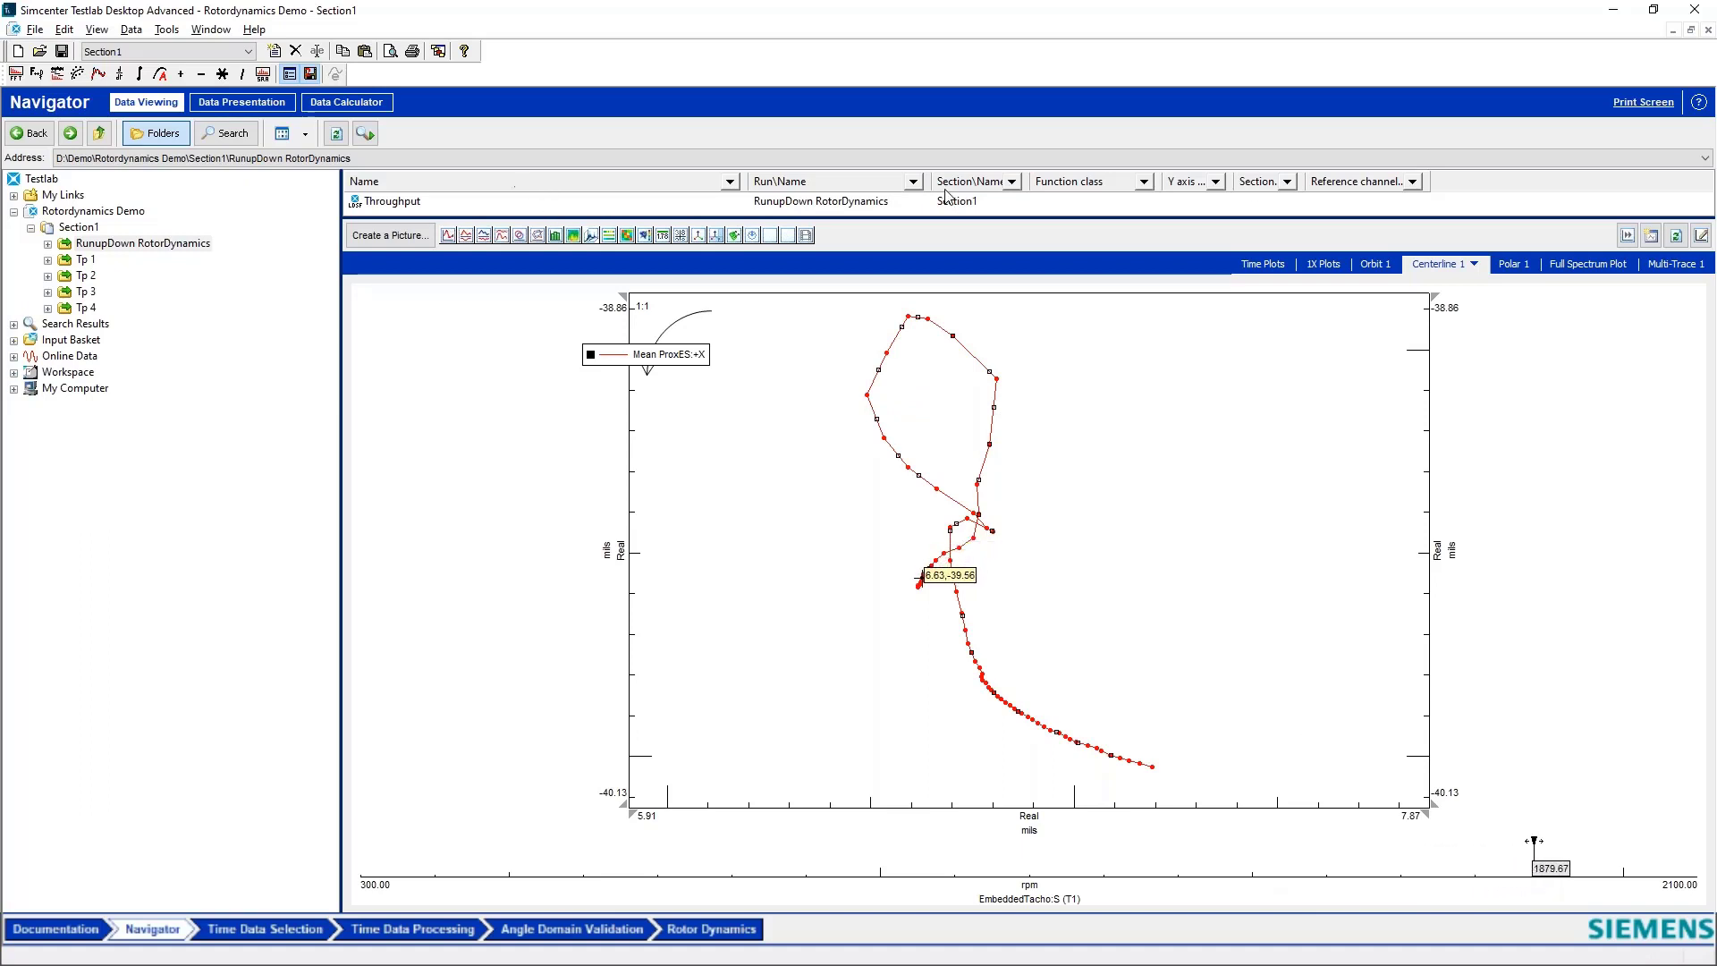
{"action": "left_click", "coordinate": [1515, 265]}
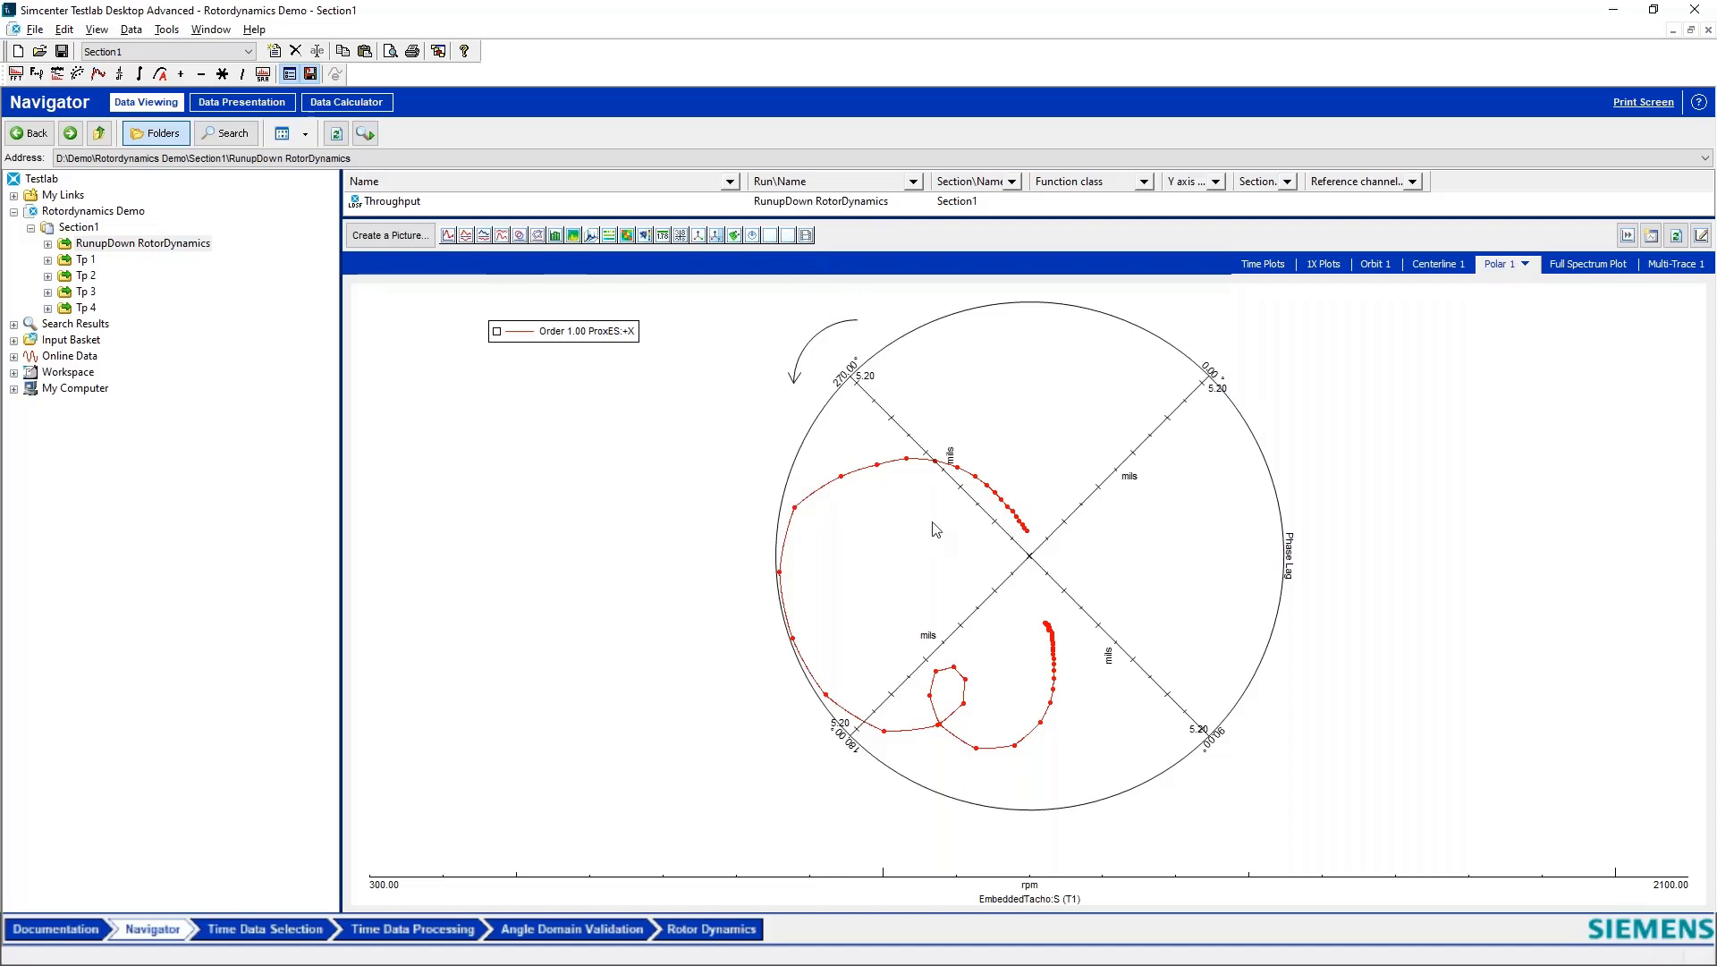
Step: Add a single rpm cursor to the polar plot and show point markers on the order curve
{"action": "right_click", "coordinate": [655, 702]}
{"action": "left_click", "coordinate": [836, 315]}
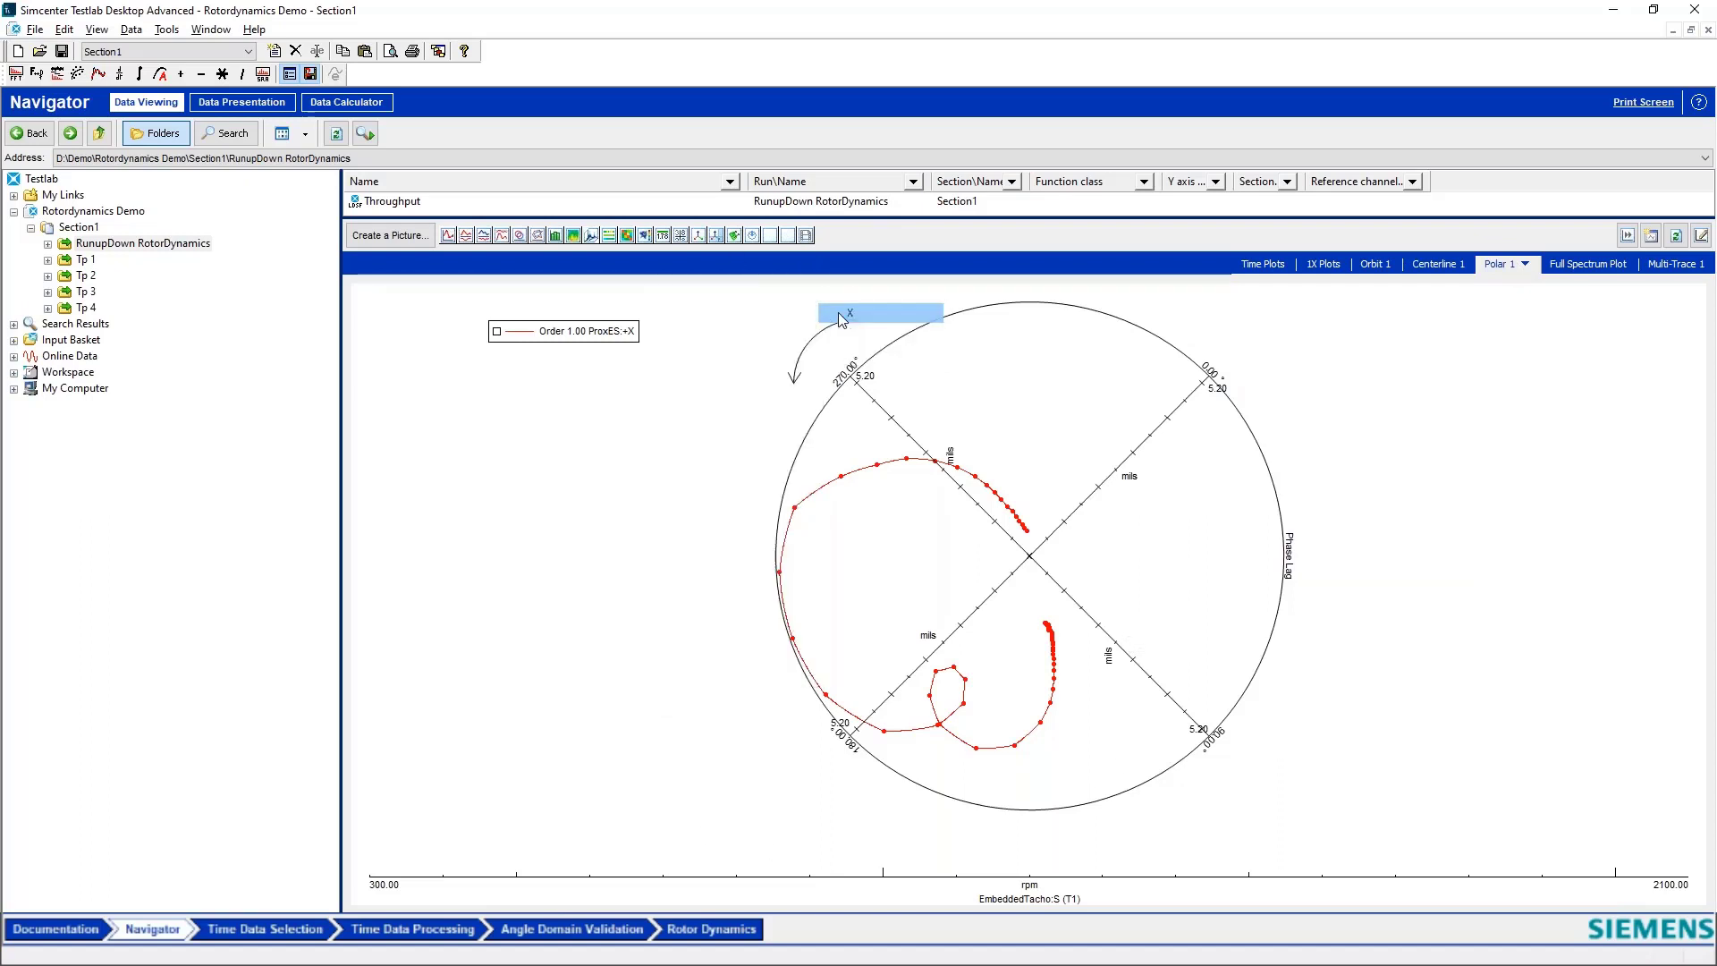
{"action": "left_click_drag", "start_coordinate": [1025, 857], "coordinate": [385, 842]}
{"action": "left_click", "coordinate": [524, 332]}
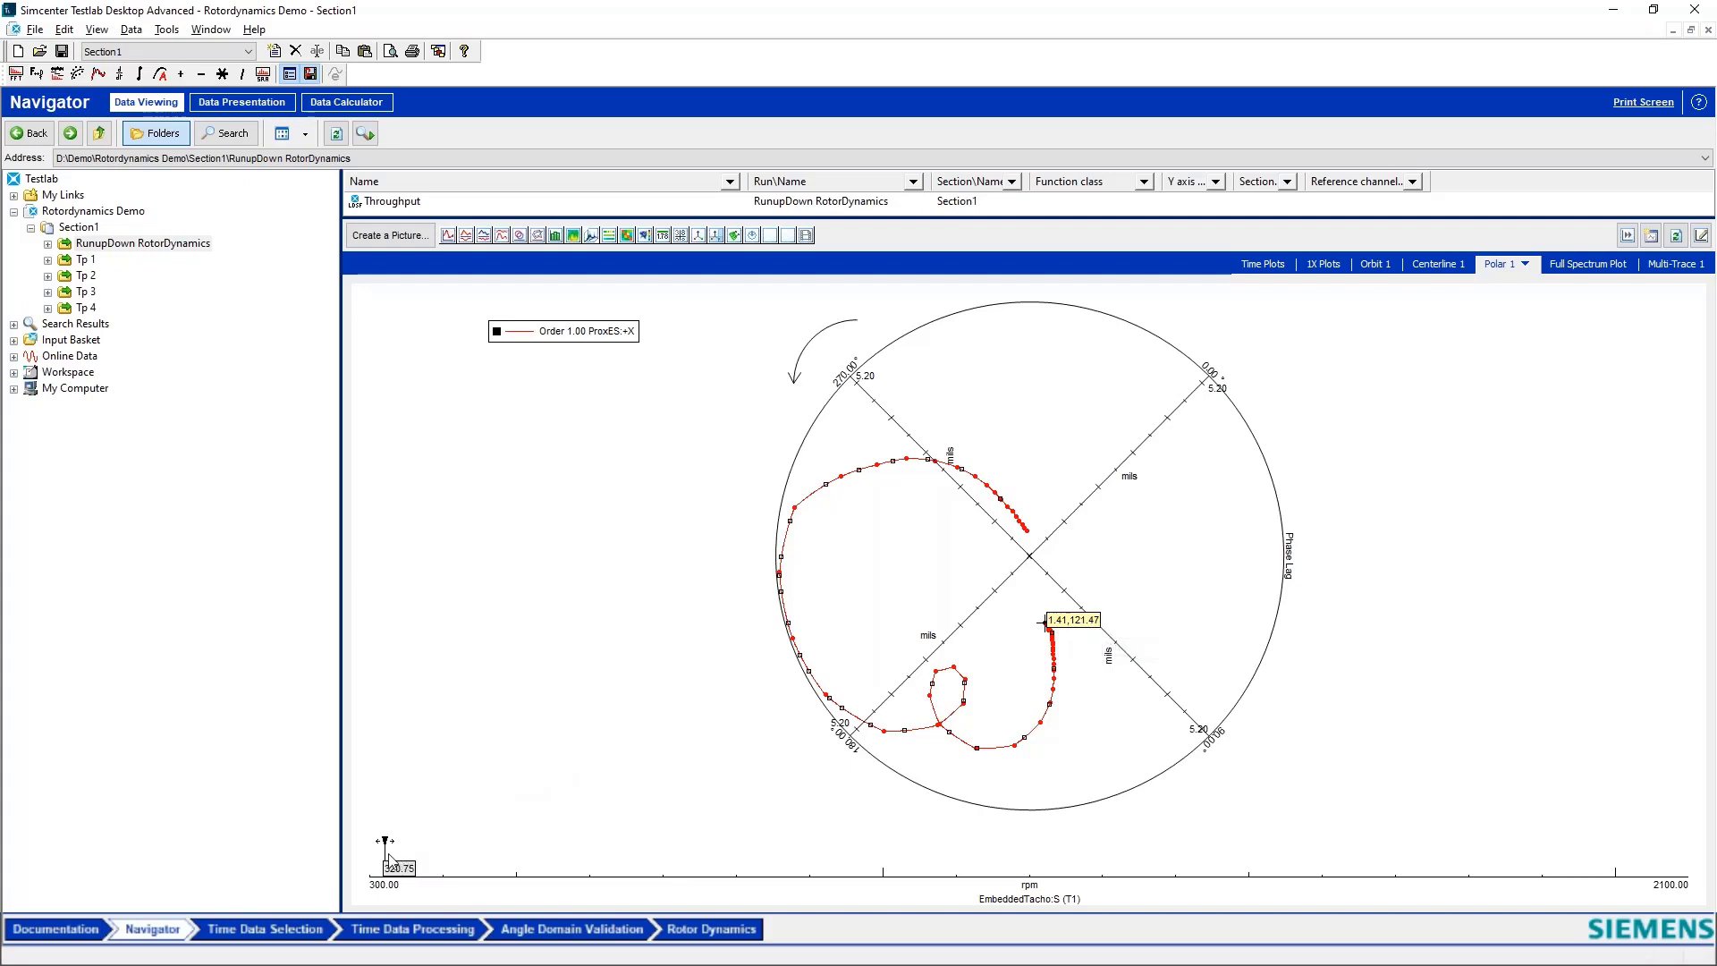
Step: Move the rpm cursor to 1559.39 rpm, reading 5.13 mils at 211.59°
{"action": "mouse_move", "coordinate": [386, 857]}
{"action": "left_mouse_down"}
{"action": "mouse_move", "coordinate": [1162, 867]}
{"action": "mouse_move", "coordinate": [1087, 871]}
{"action": "left_mouse_up"}
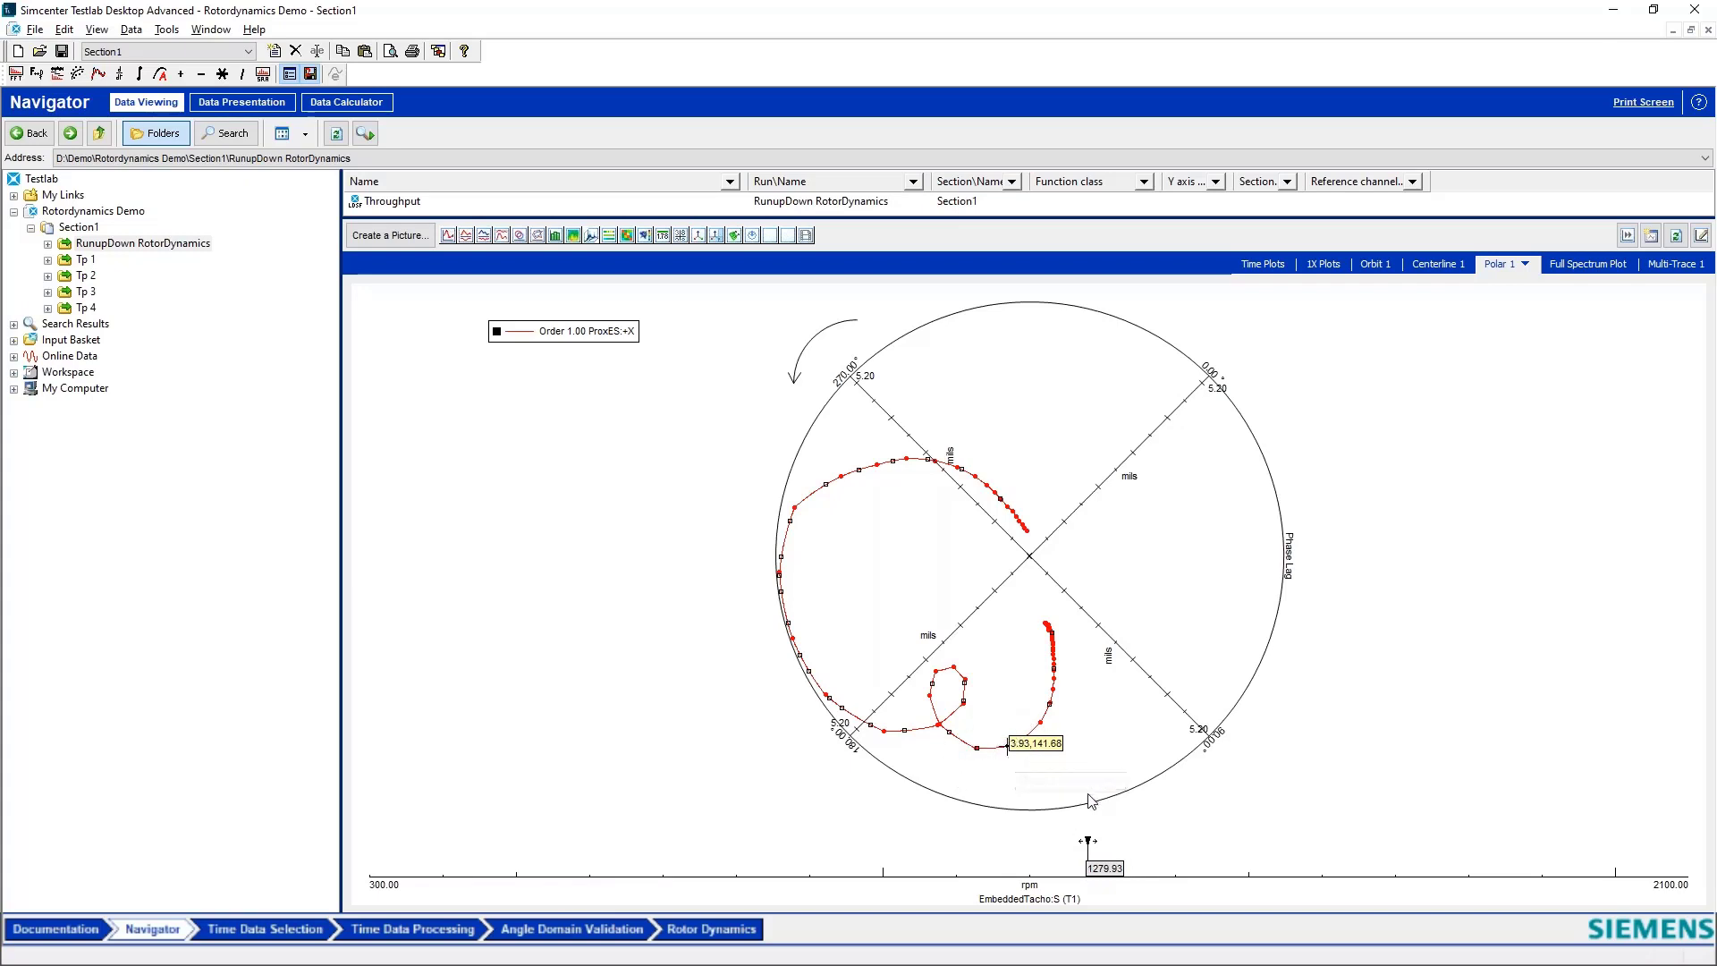
{"action": "left_click_drag", "start_coordinate": [1088, 850], "coordinate": [1143, 852]}
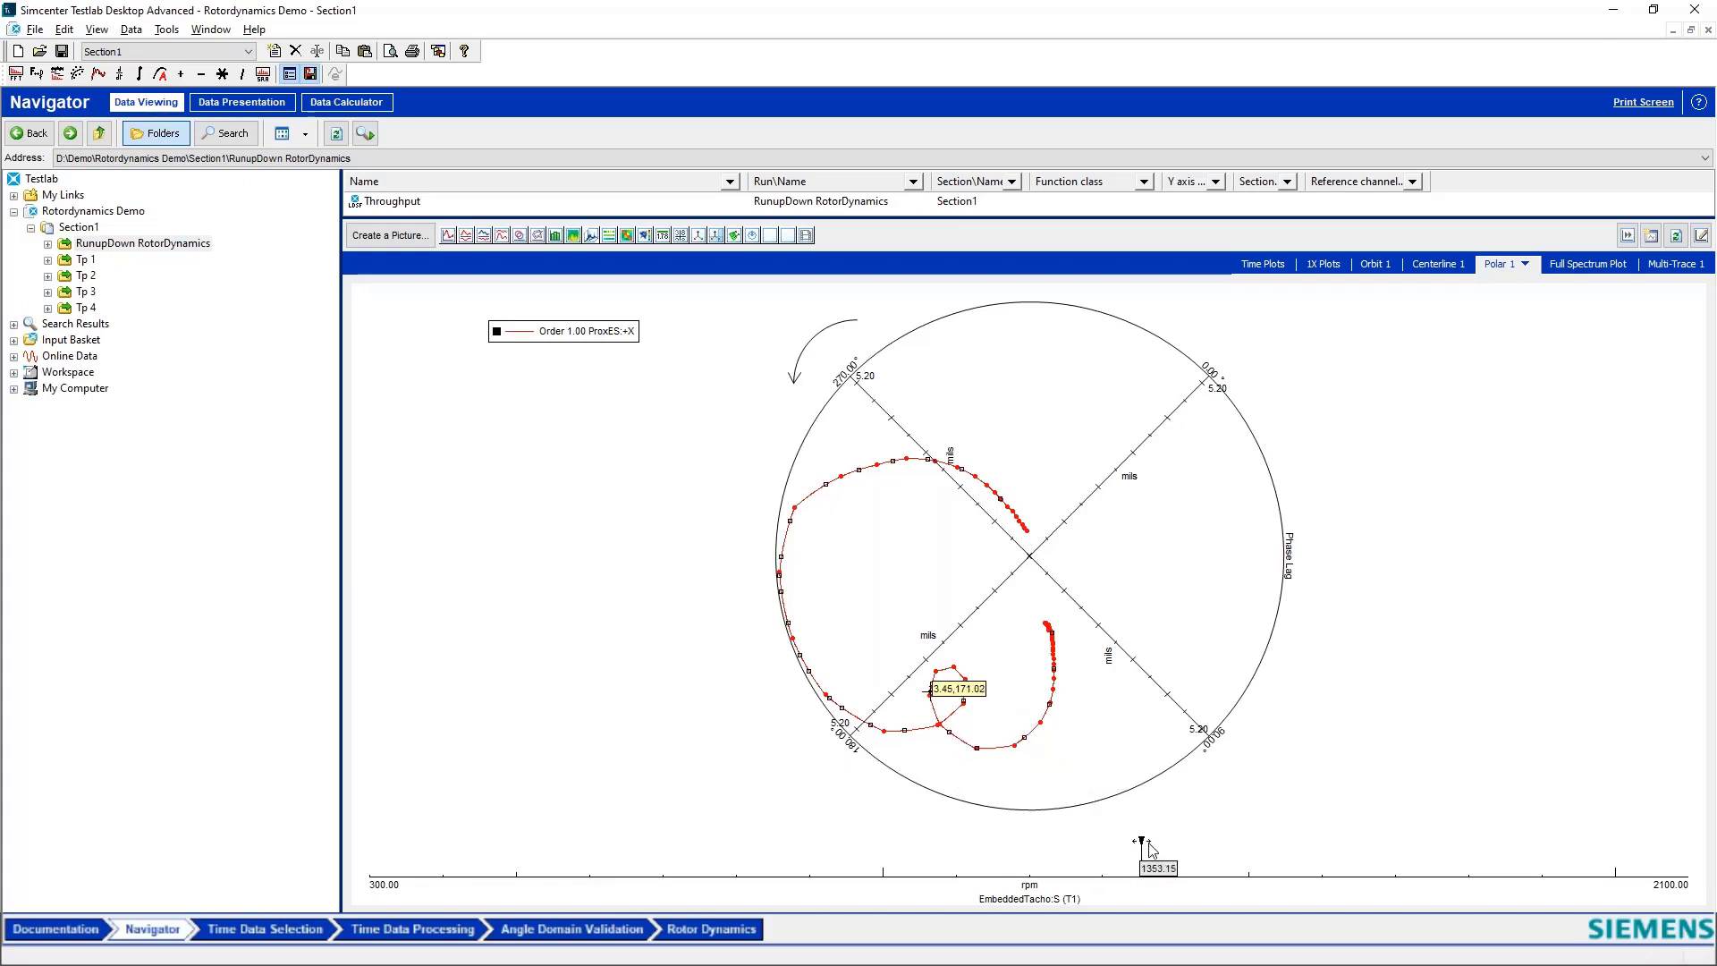
{"action": "left_click_drag", "start_coordinate": [1163, 849], "coordinate": [1294, 861]}
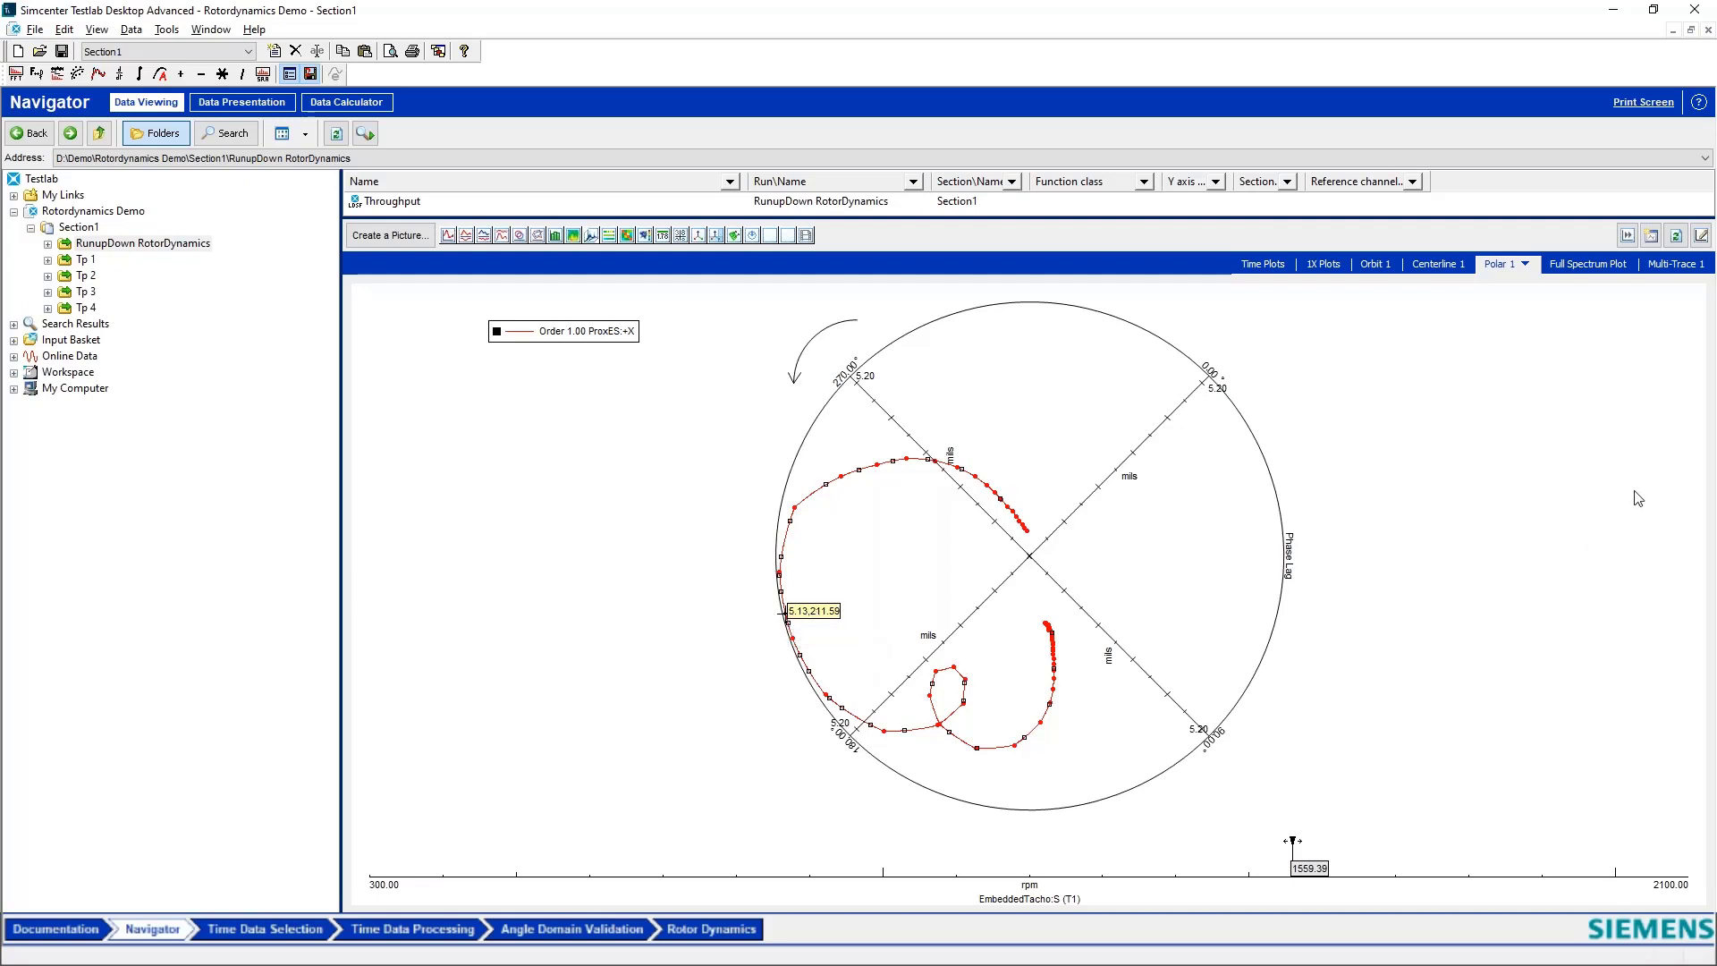
Step: Show the Full Spectrum Plot of ProxES over 300–2000 rpm
{"action": "left_click", "coordinate": [1605, 268]}
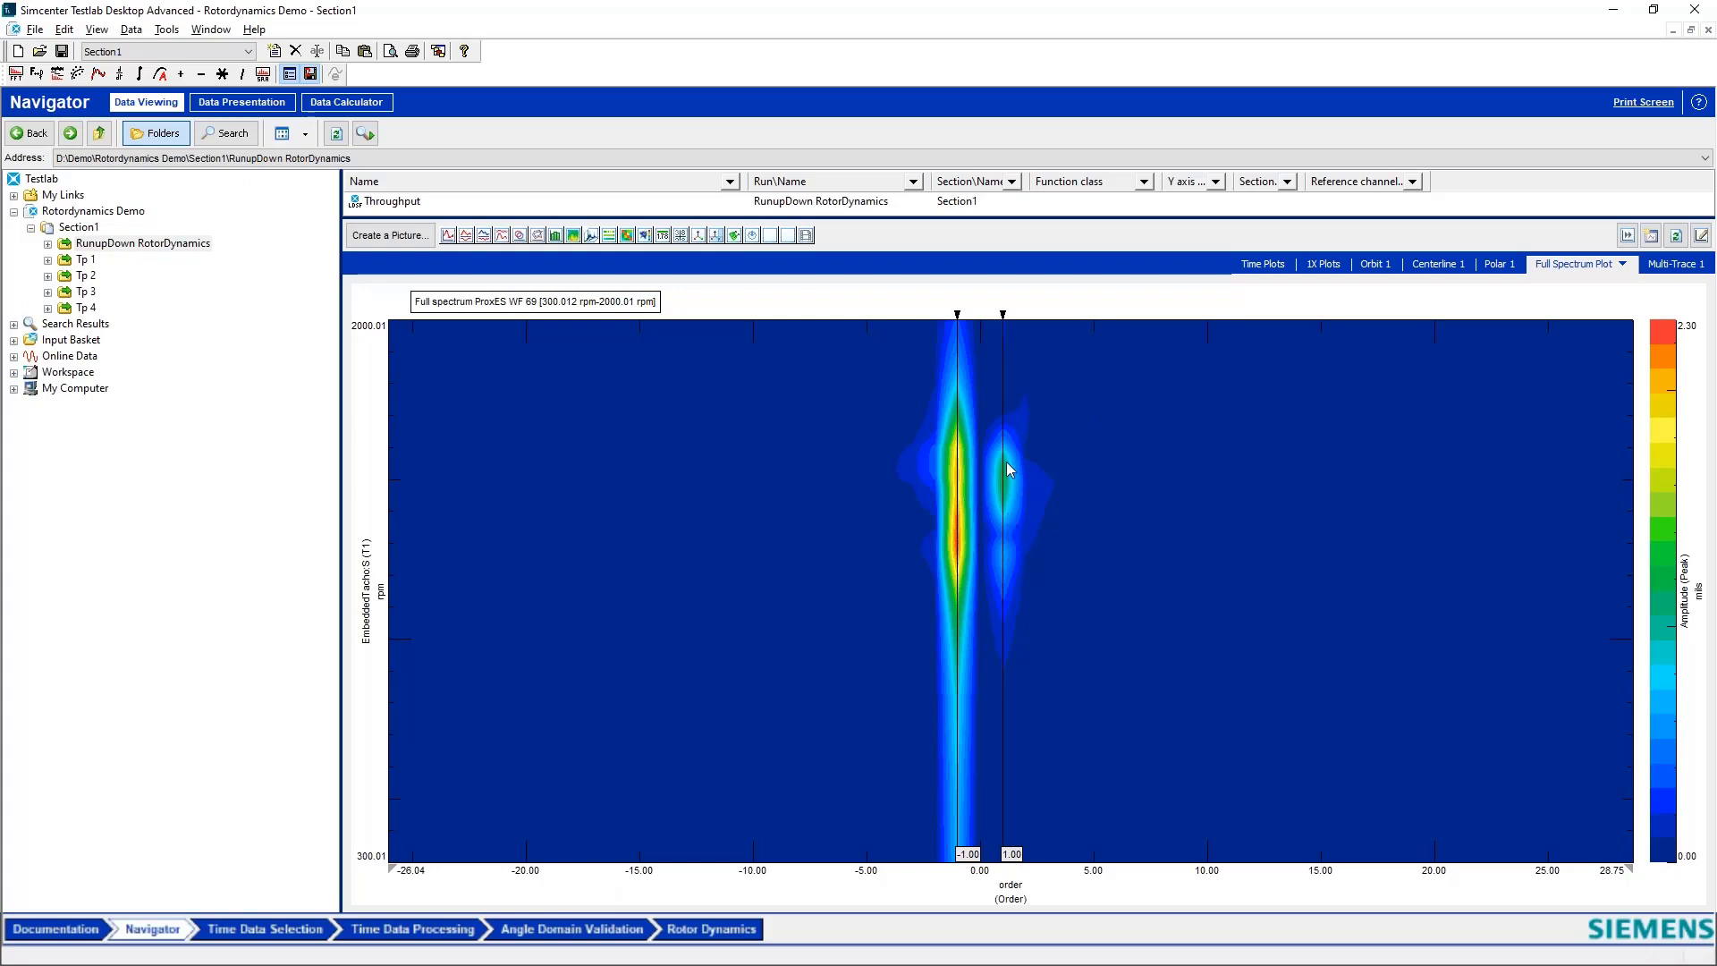
Step: Browse the Time Plots, 1X Plots, Orbit 1 and Centerline 1 tabs, ending on Polar 1
{"action": "left_click", "coordinate": [1263, 264]}
{"action": "left_click", "coordinate": [1325, 266]}
{"action": "left_click", "coordinate": [1382, 266]}
{"action": "left_click", "coordinate": [1449, 266]}
{"action": "left_click", "coordinate": [1516, 265]}
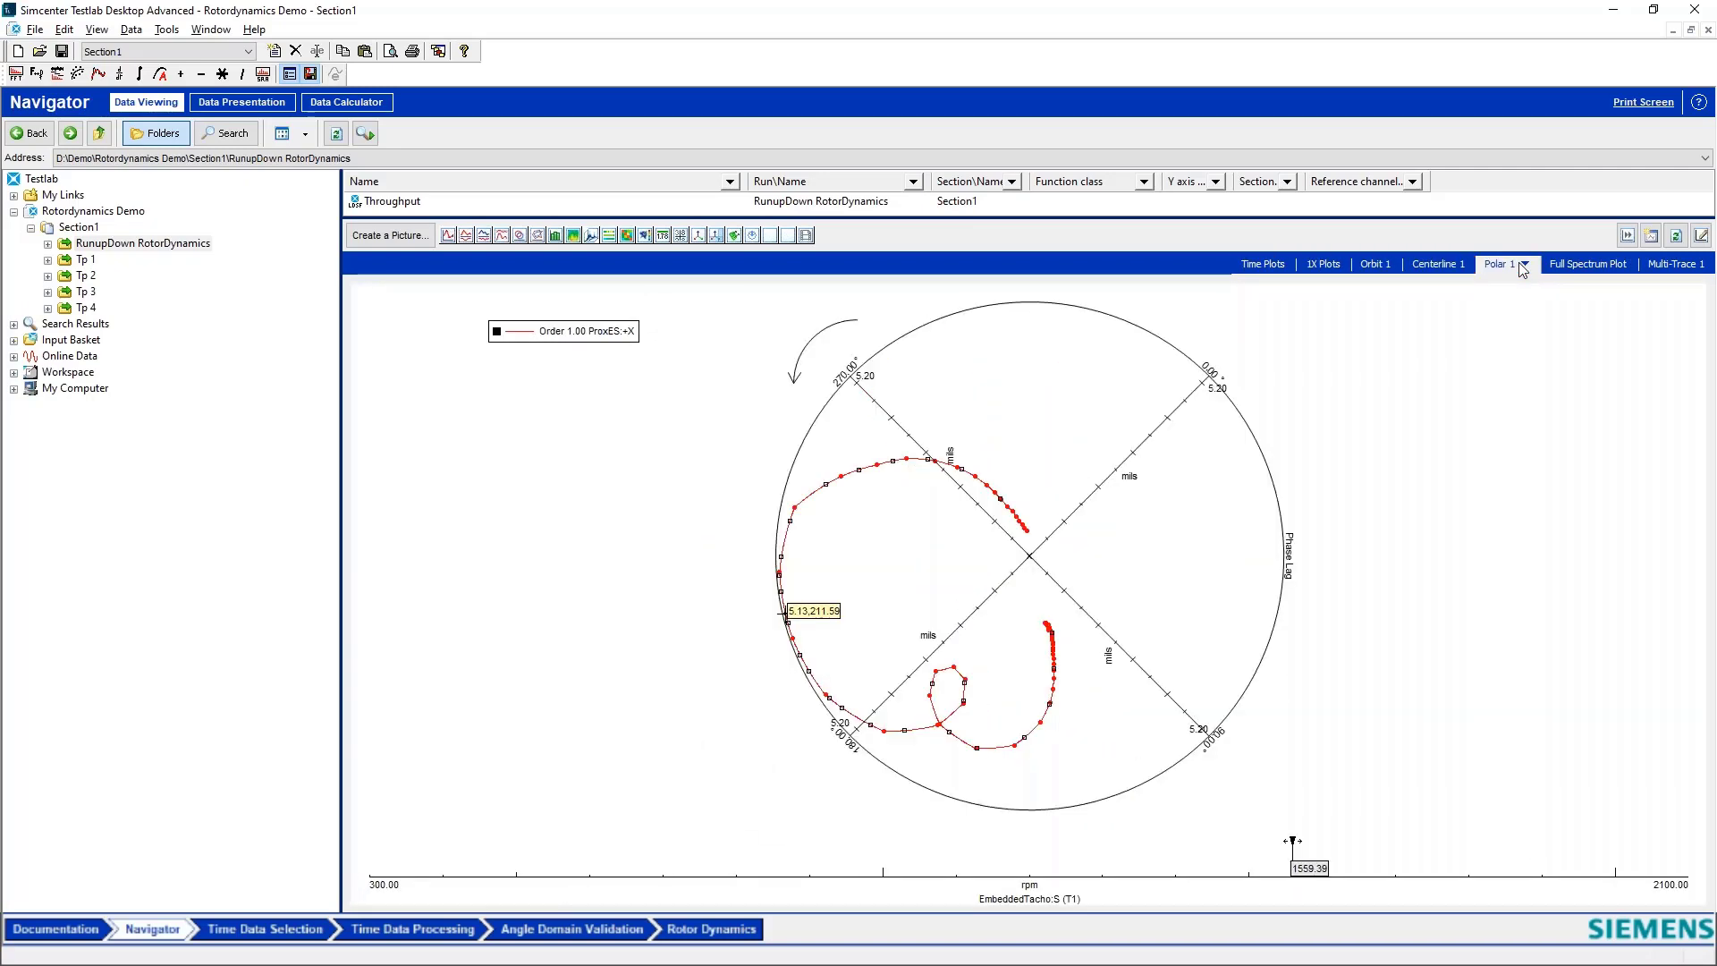
Step: Filter picture templates for 'orbit', 'polar' and 'centerl', then cancel without creating a picture
{"action": "left_click", "coordinate": [393, 239]}
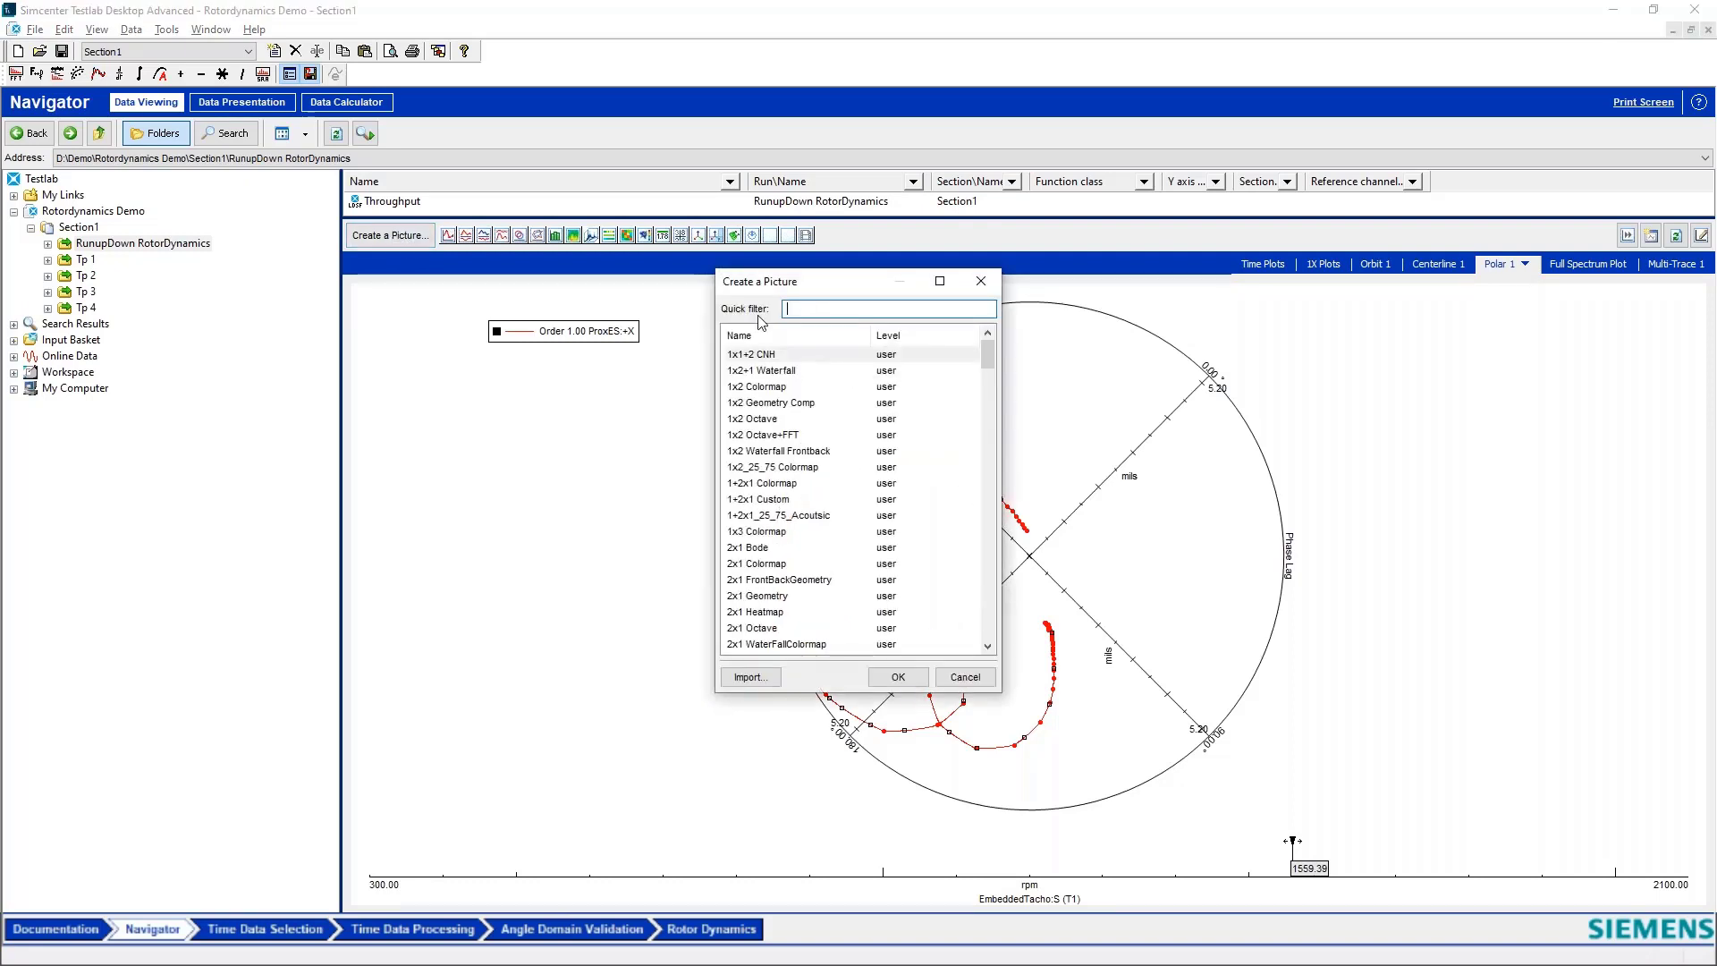
{"action": "type", "text": "orbit"}
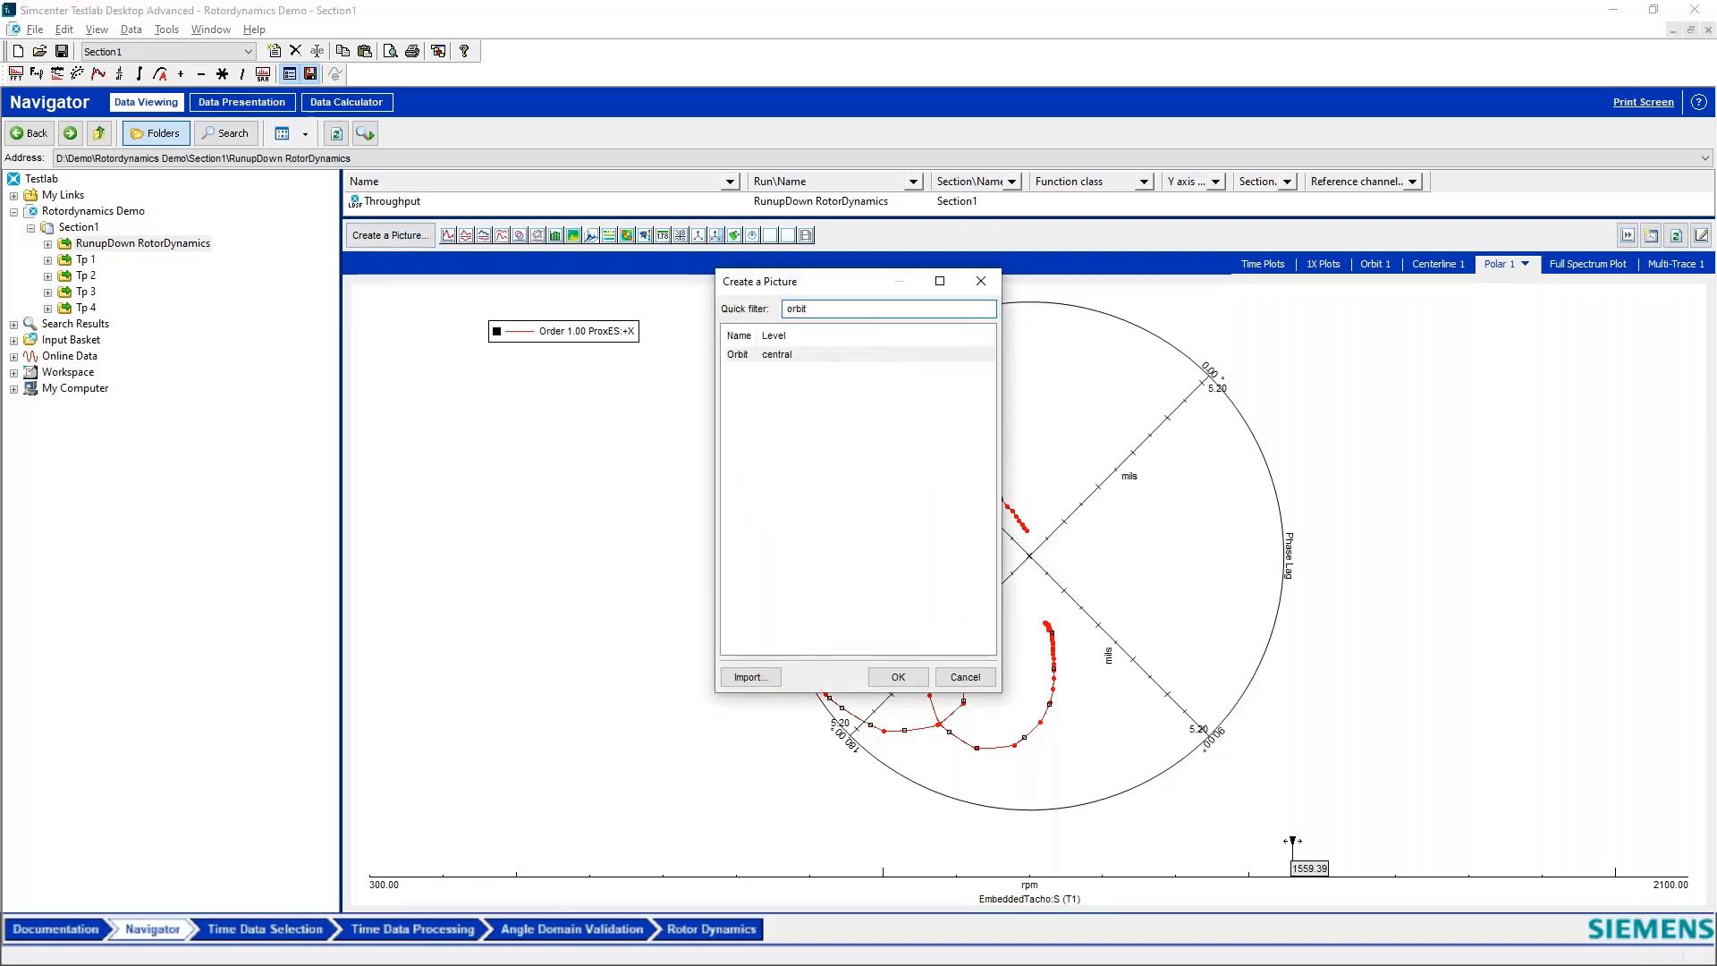
{"action": "key", "text": "ctrl+a"}
{"action": "type", "text": "polar"}
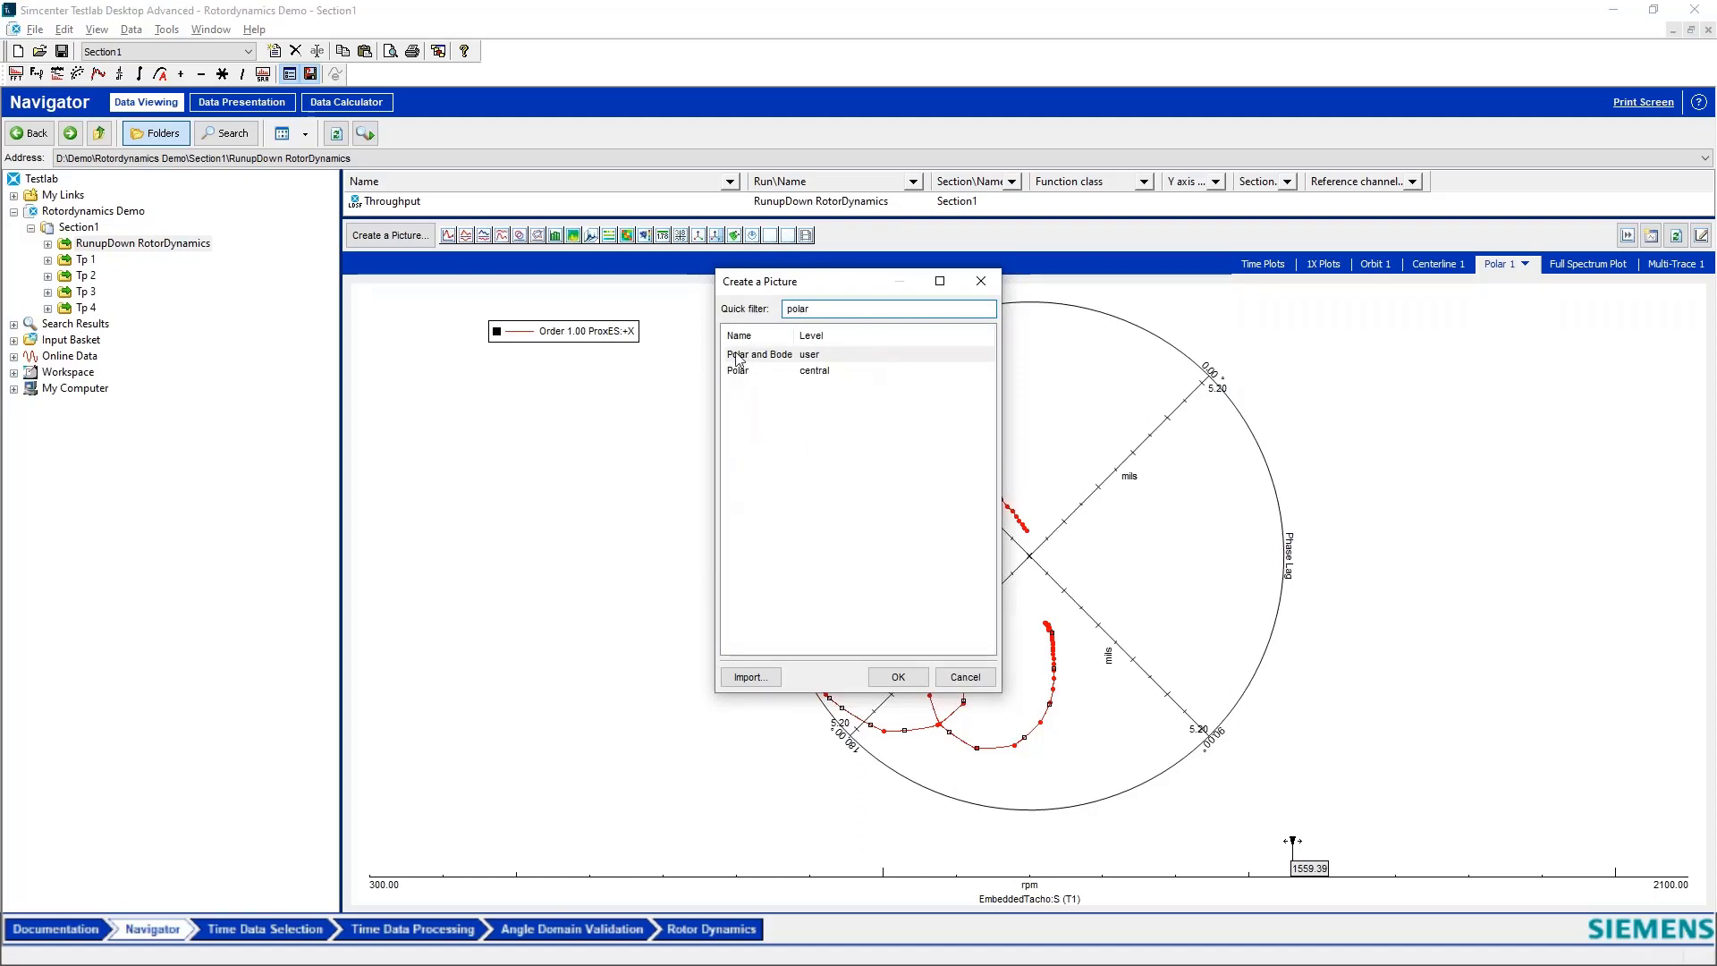
{"action": "left_click", "coordinate": [737, 370]}
{"action": "left_click", "coordinate": [776, 307]}
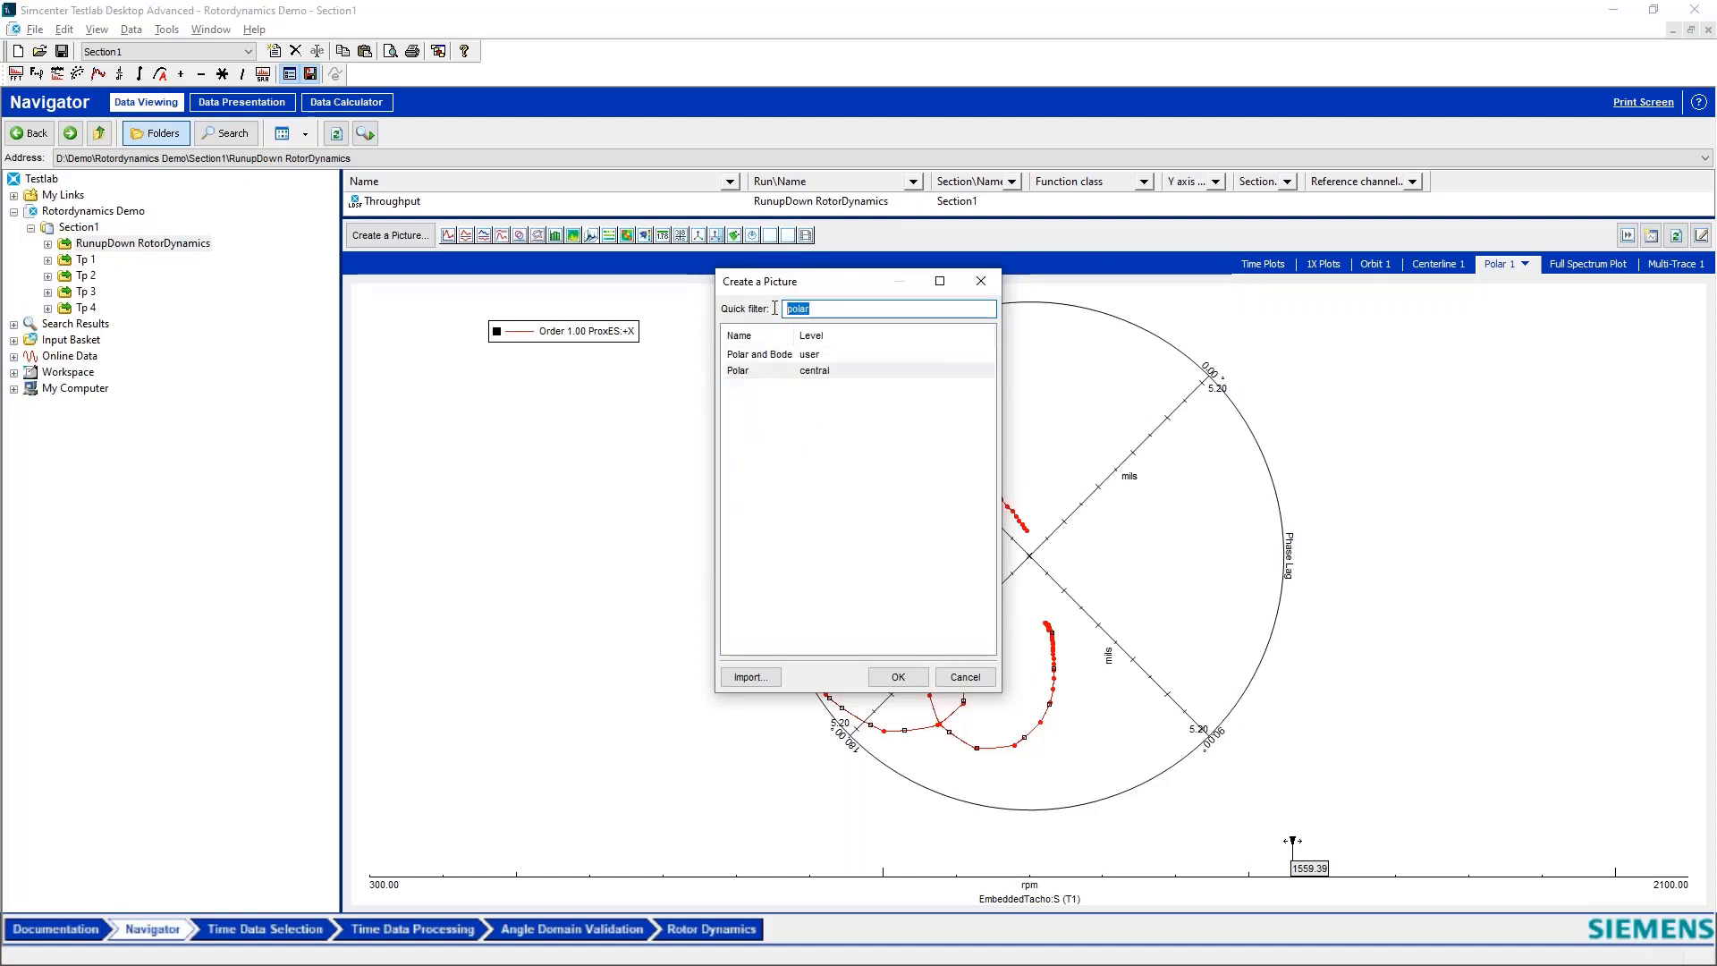
{"action": "type", "text": "centerline"}
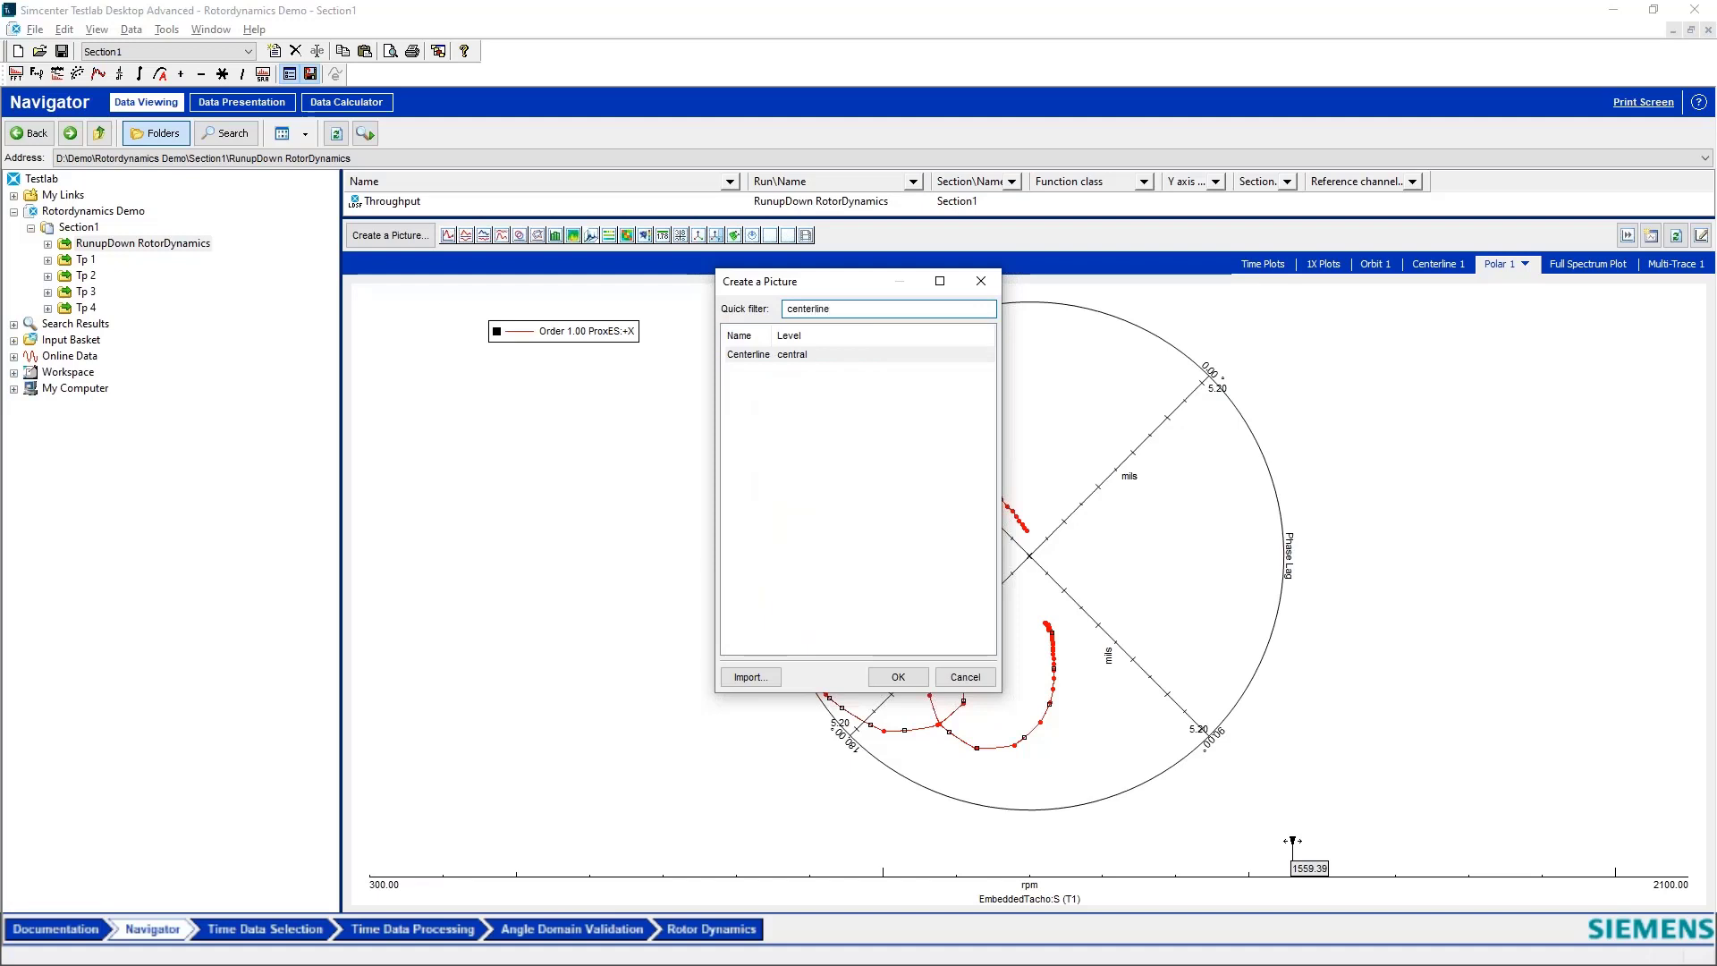
{"action": "left_click", "coordinate": [965, 677]}
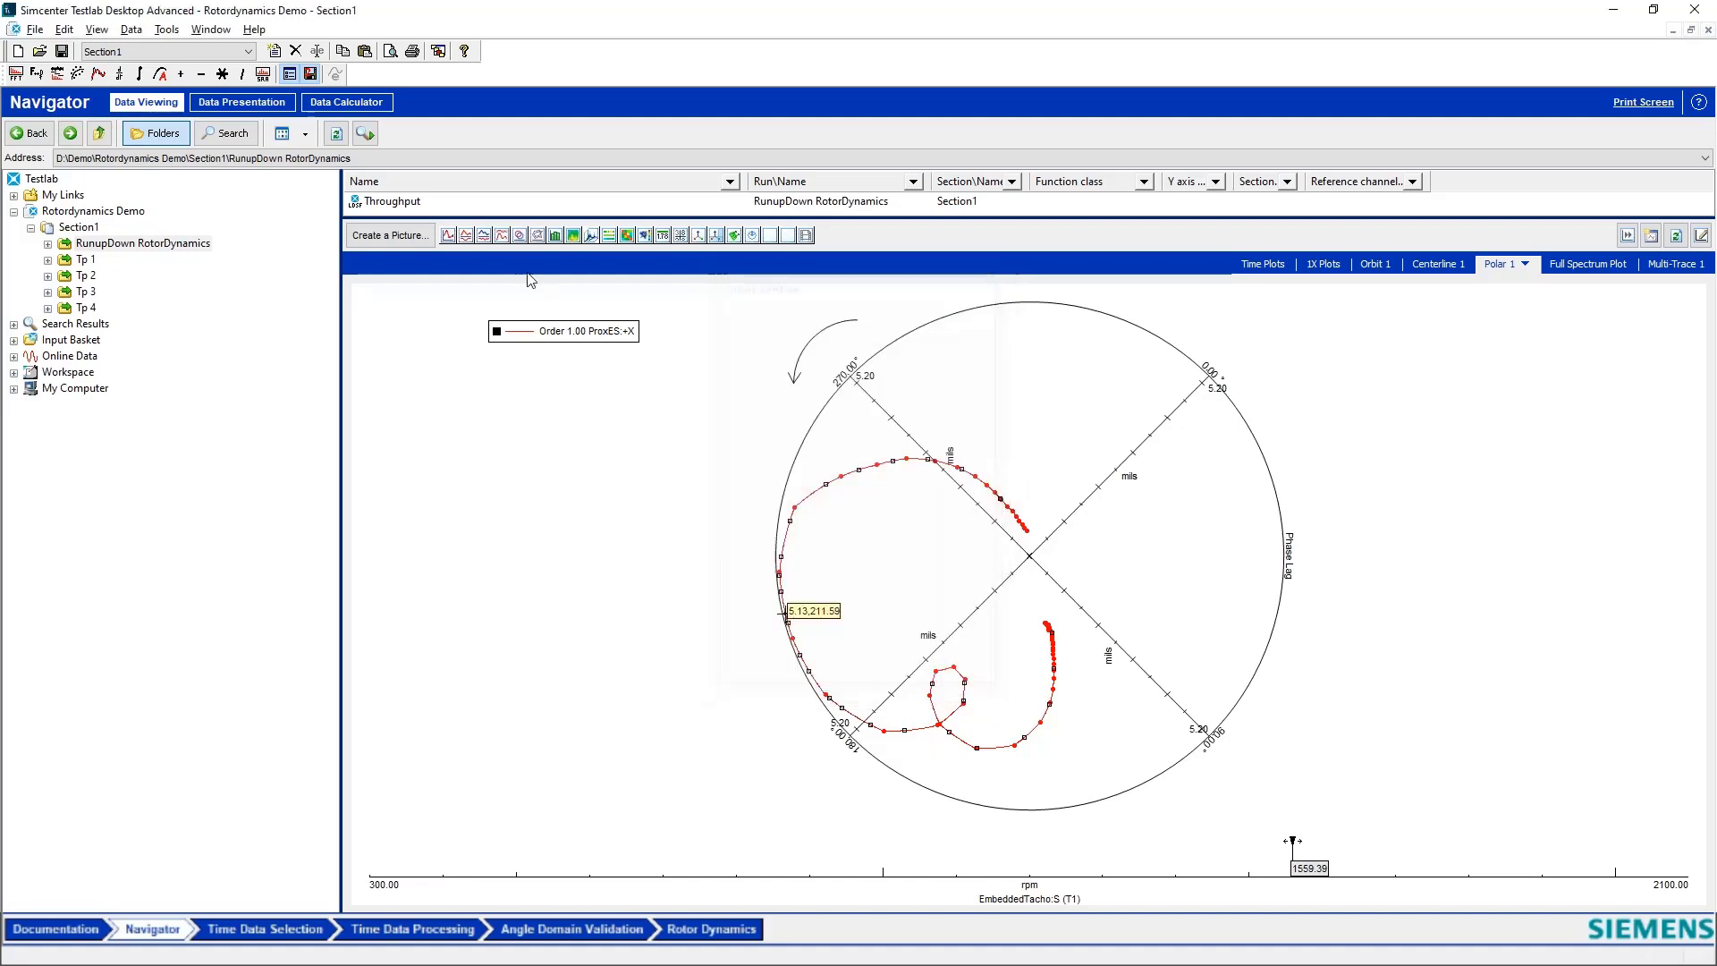
Step: Move the polar legend to the upper left, hide its markers, and re-enter Cycles per frame as 1
{"action": "left_click_drag", "start_coordinate": [557, 322], "coordinate": [478, 307]}
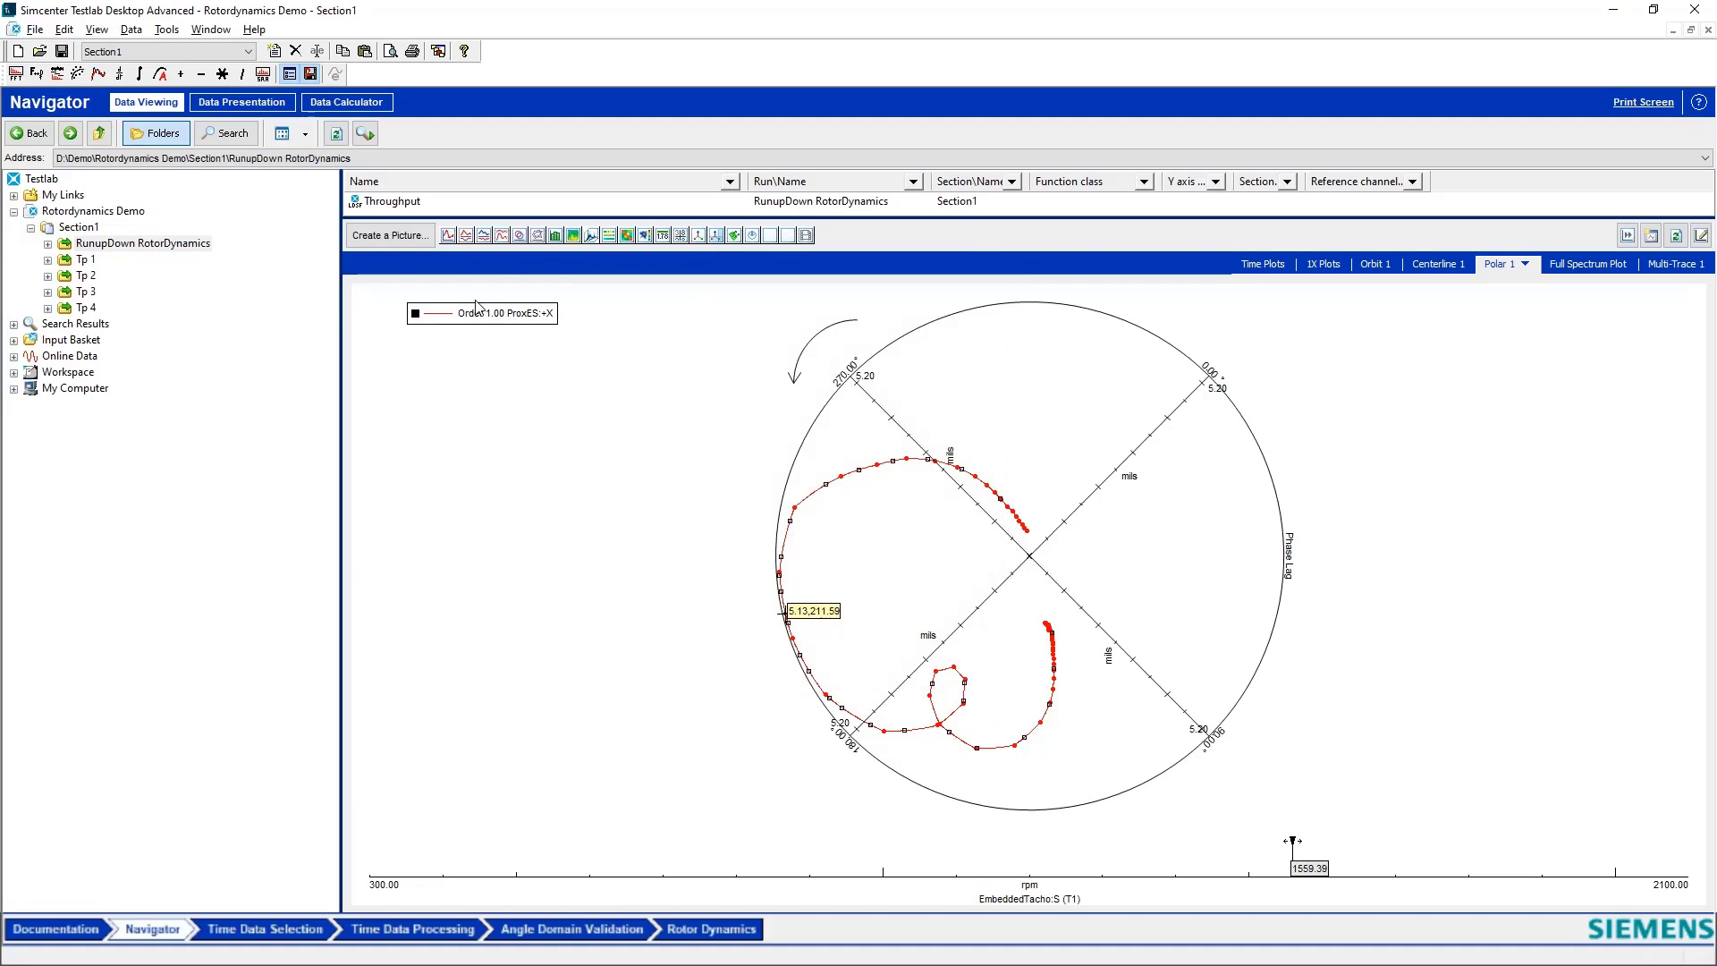
{"action": "left_click", "coordinate": [620, 797]}
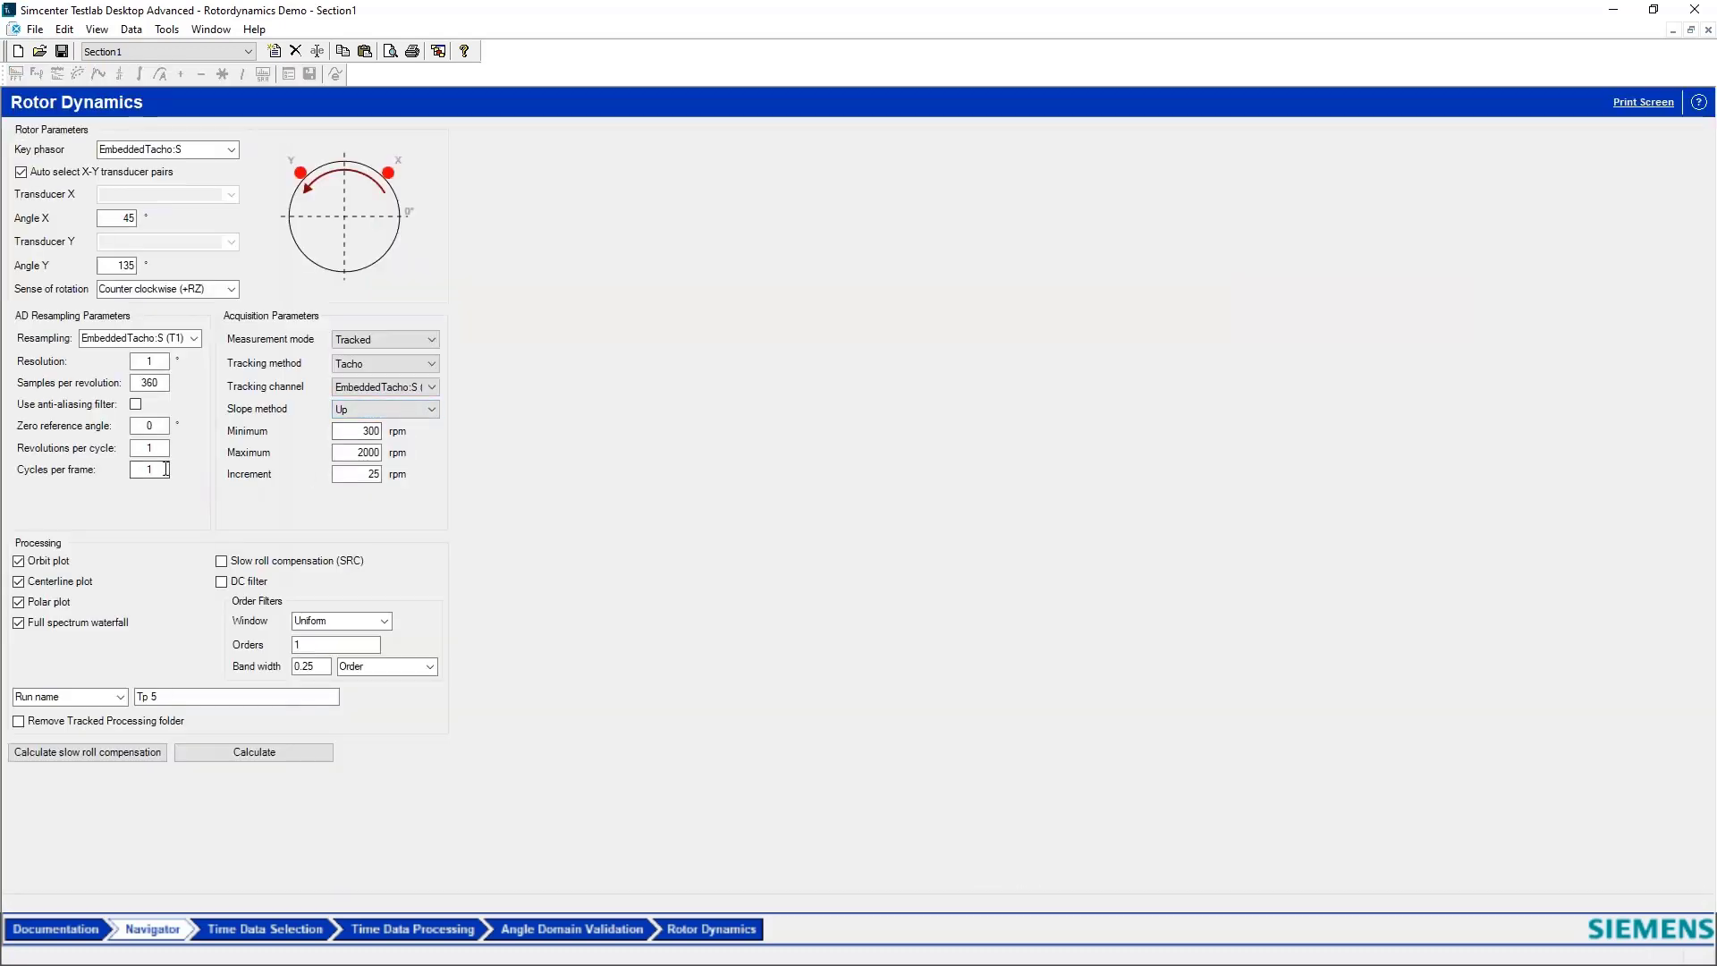
{"action": "double_click", "coordinate": [164, 467]}
{"action": "key", "text": "BackSpace"}
{"action": "type", "text": "1"}
{"action": "left_click_drag", "start_coordinate": [162, 470], "coordinate": [143, 469]}
{"action": "left_click", "coordinate": [167, 471]}
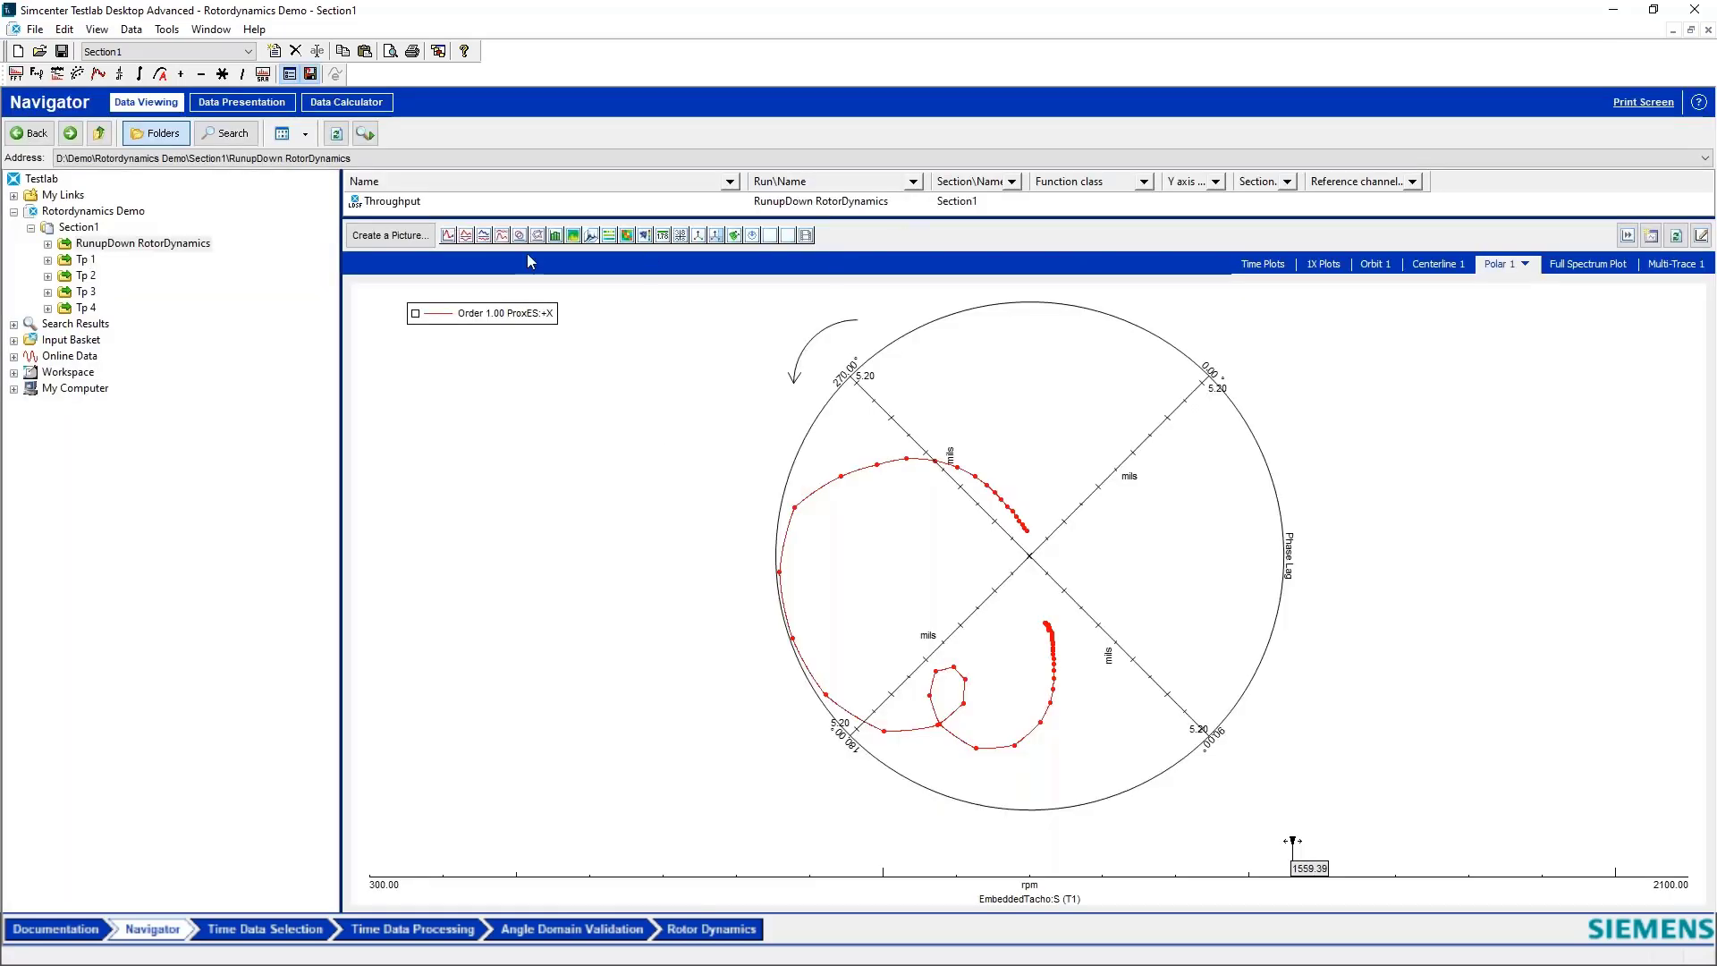
Step: Browse Tp 1 > Rotor dynamics > Orbits > 1X ProxES and select the 300.012 rpm result
{"action": "left_click_drag", "start_coordinate": [477, 218], "coordinate": [146, 298]}
{"action": "left_click", "coordinate": [86, 260]}
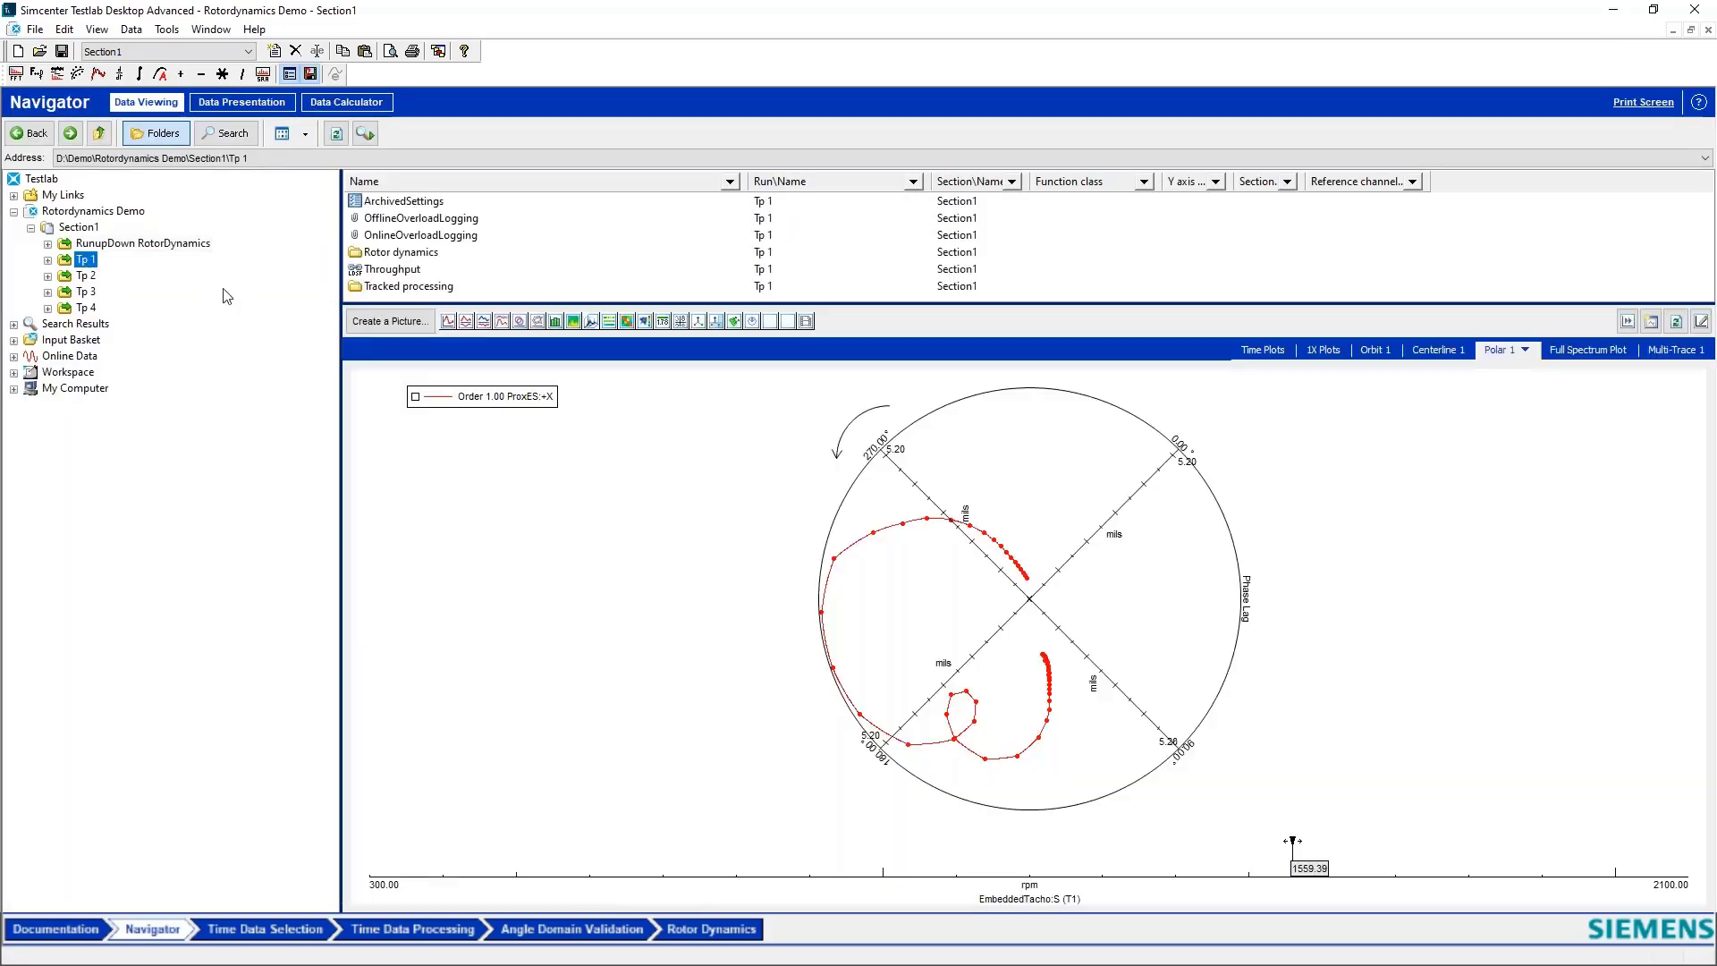
{"action": "double_click", "coordinate": [402, 254]}
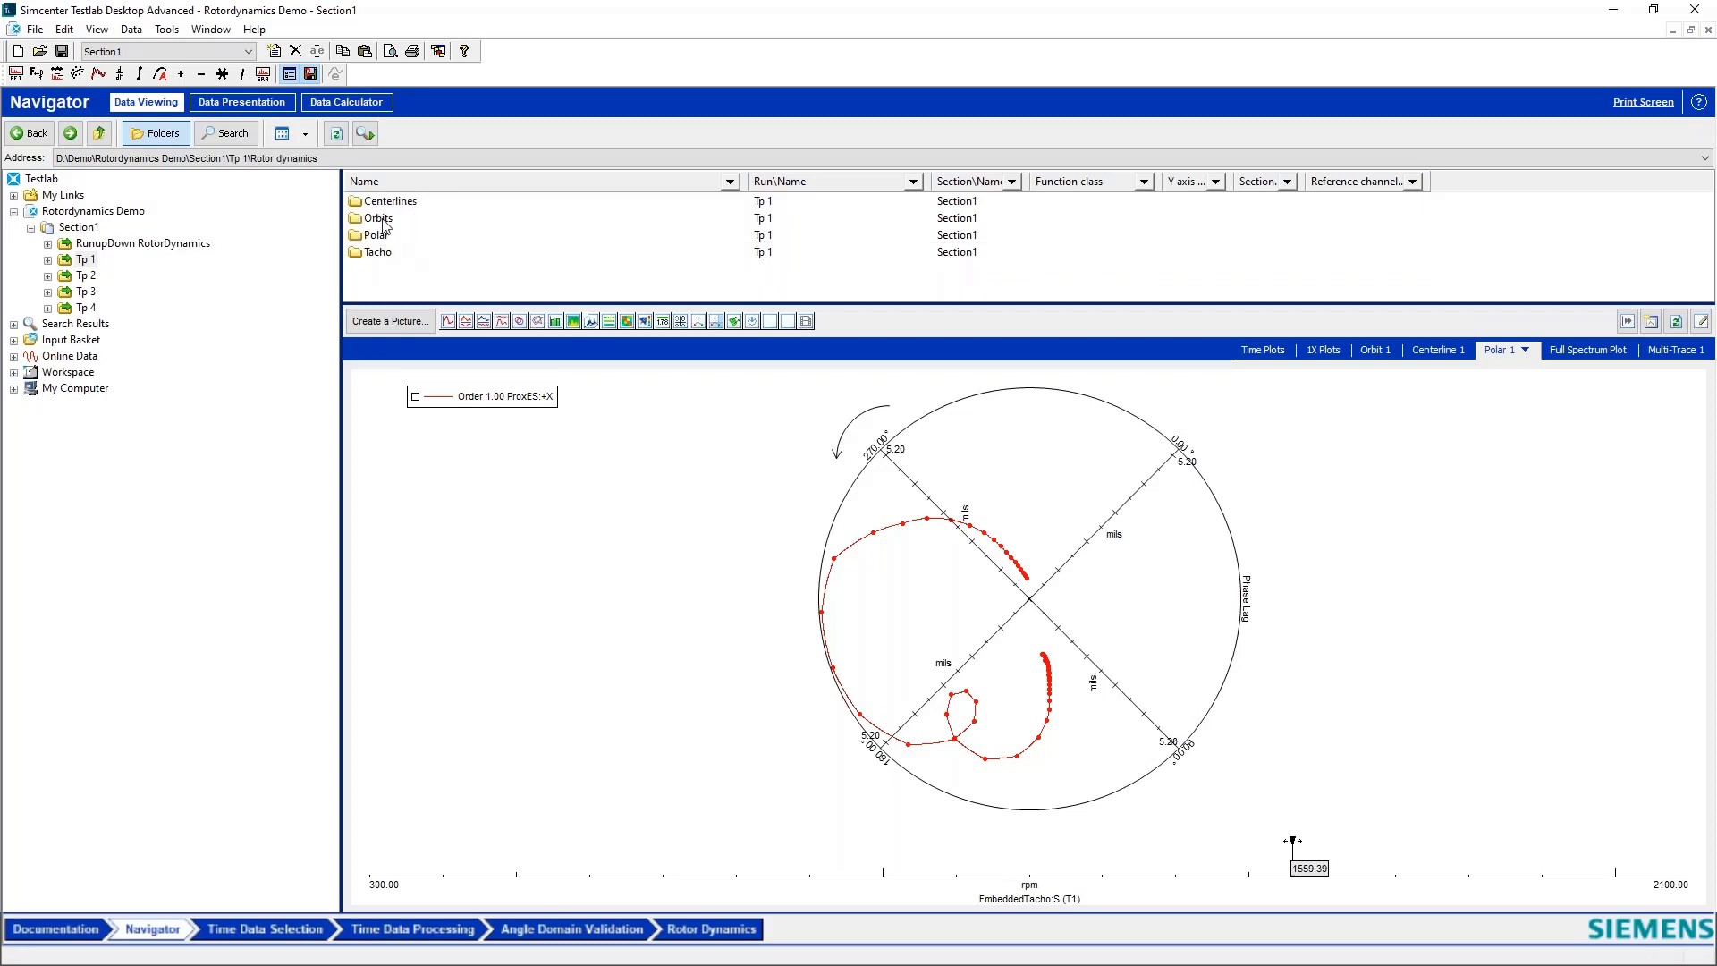
{"action": "double_click", "coordinate": [378, 220]}
{"action": "double_click", "coordinate": [400, 204]}
{"action": "left_click", "coordinate": [418, 201]}
Step: Create a new Orbit picture showing the 300.012 rpm 1X ProxES orbit
{"action": "left_click", "coordinate": [389, 321]}
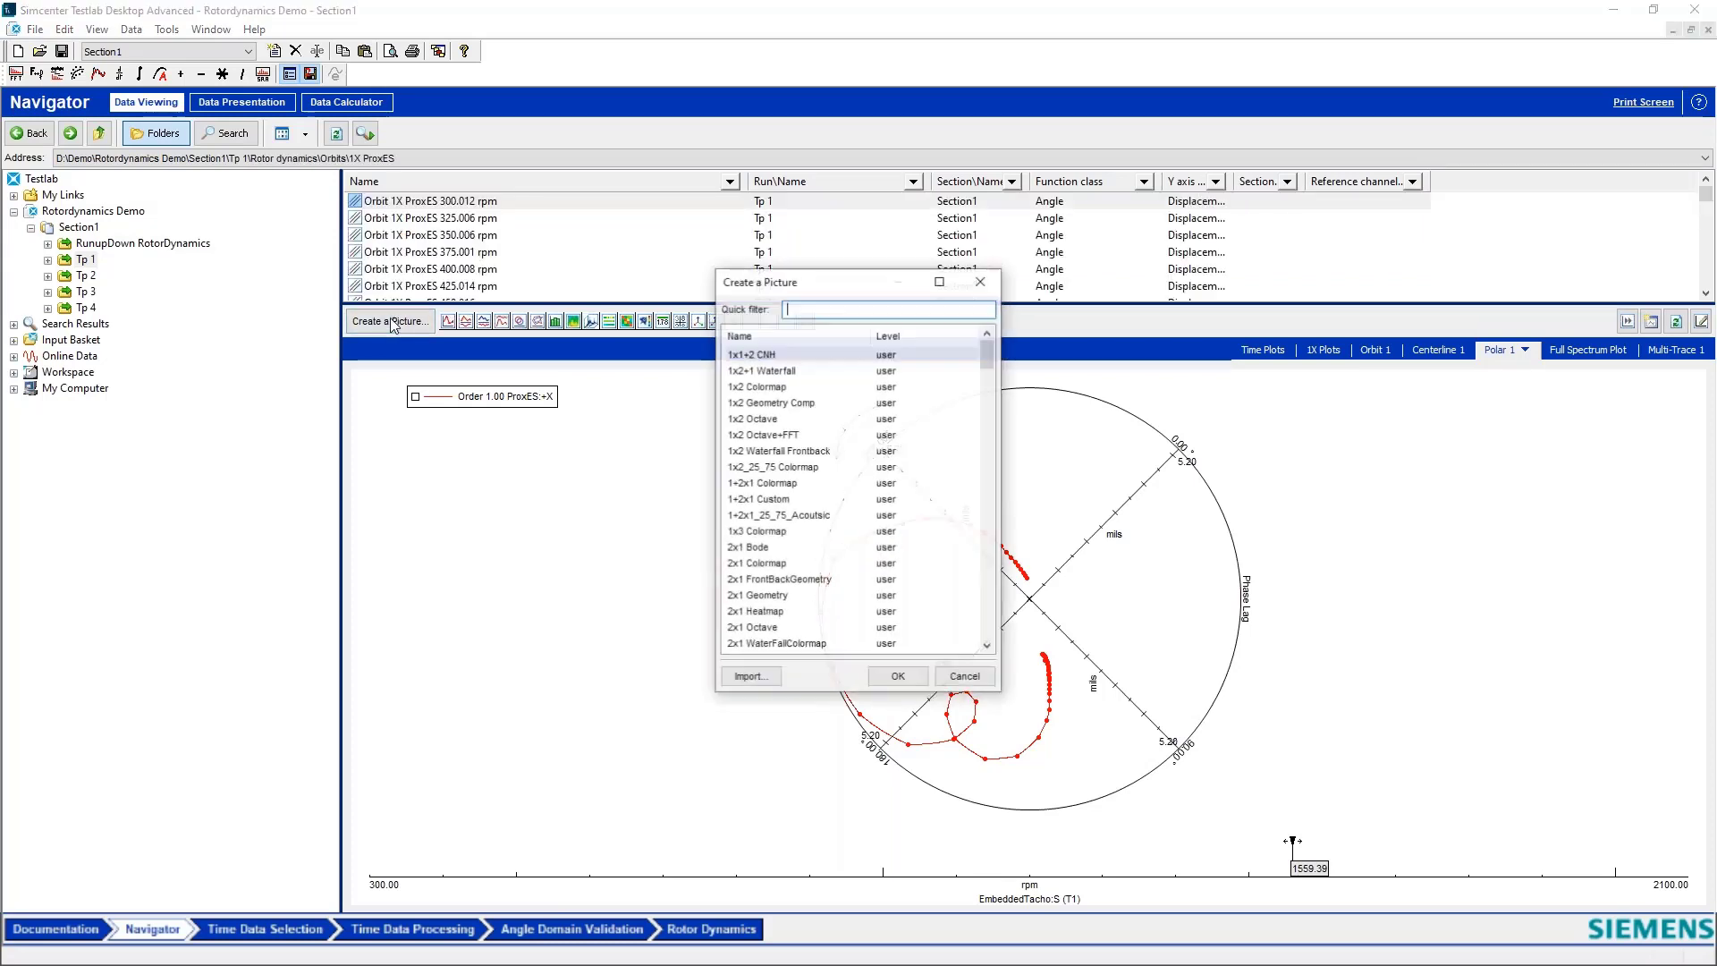
{"action": "type", "text": "orbi"}
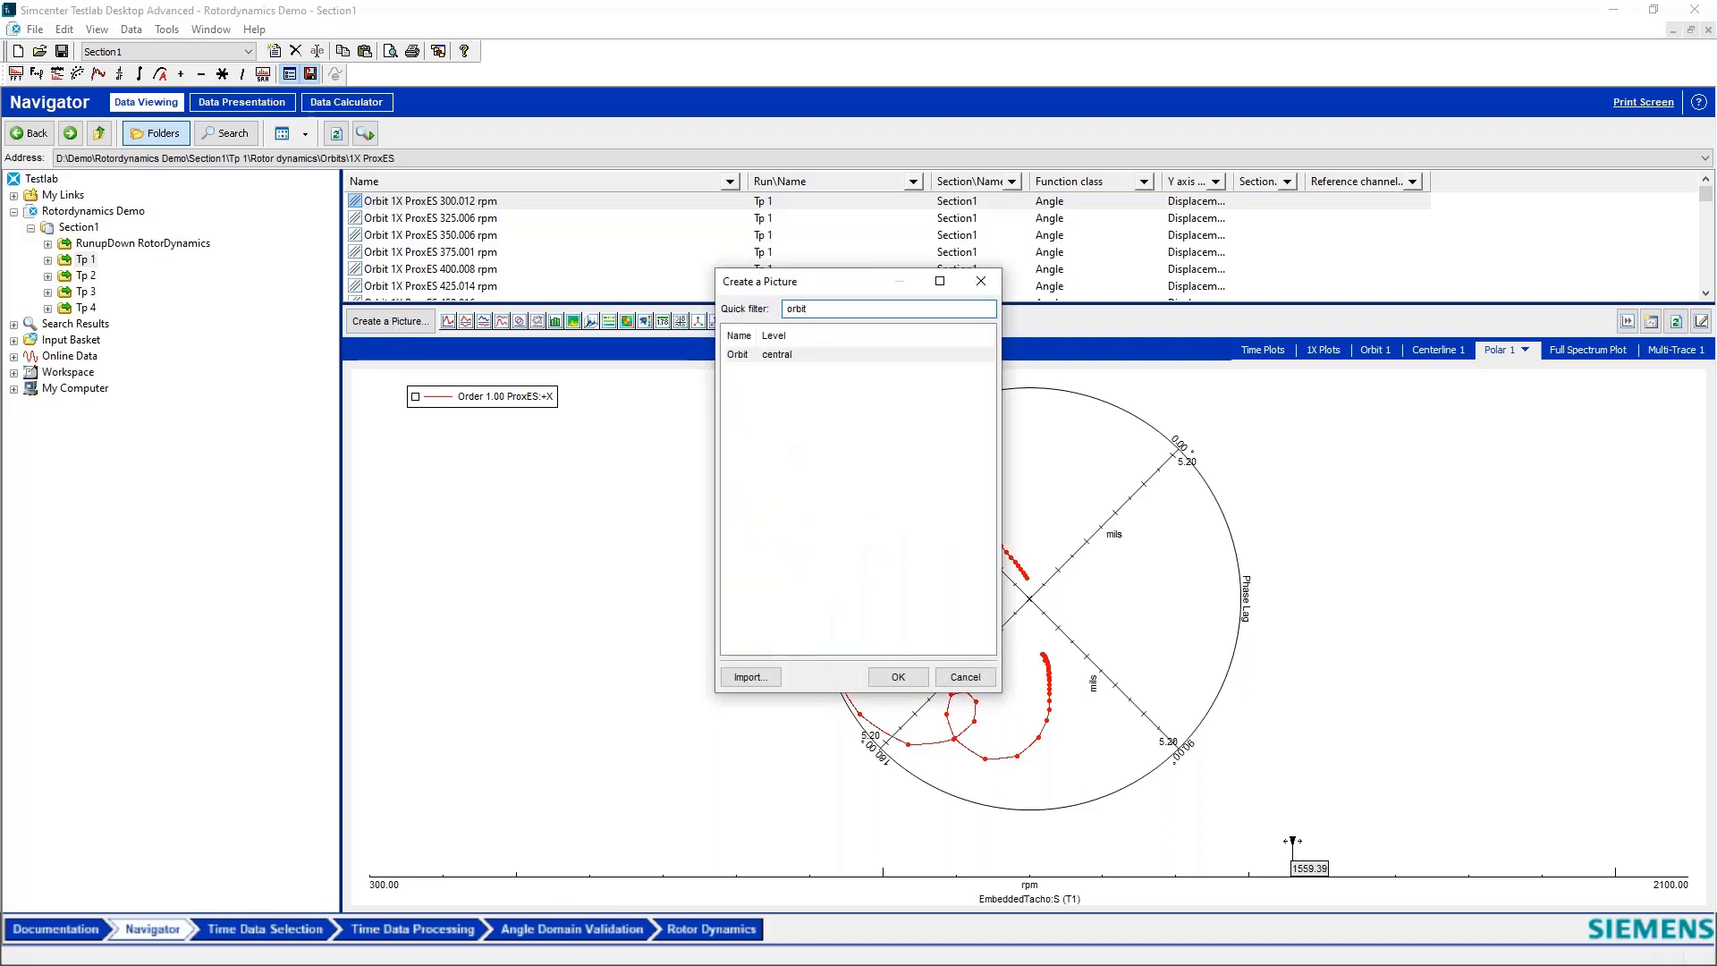
{"action": "type", "text": "t"}
{"action": "double_click", "coordinate": [756, 355]}
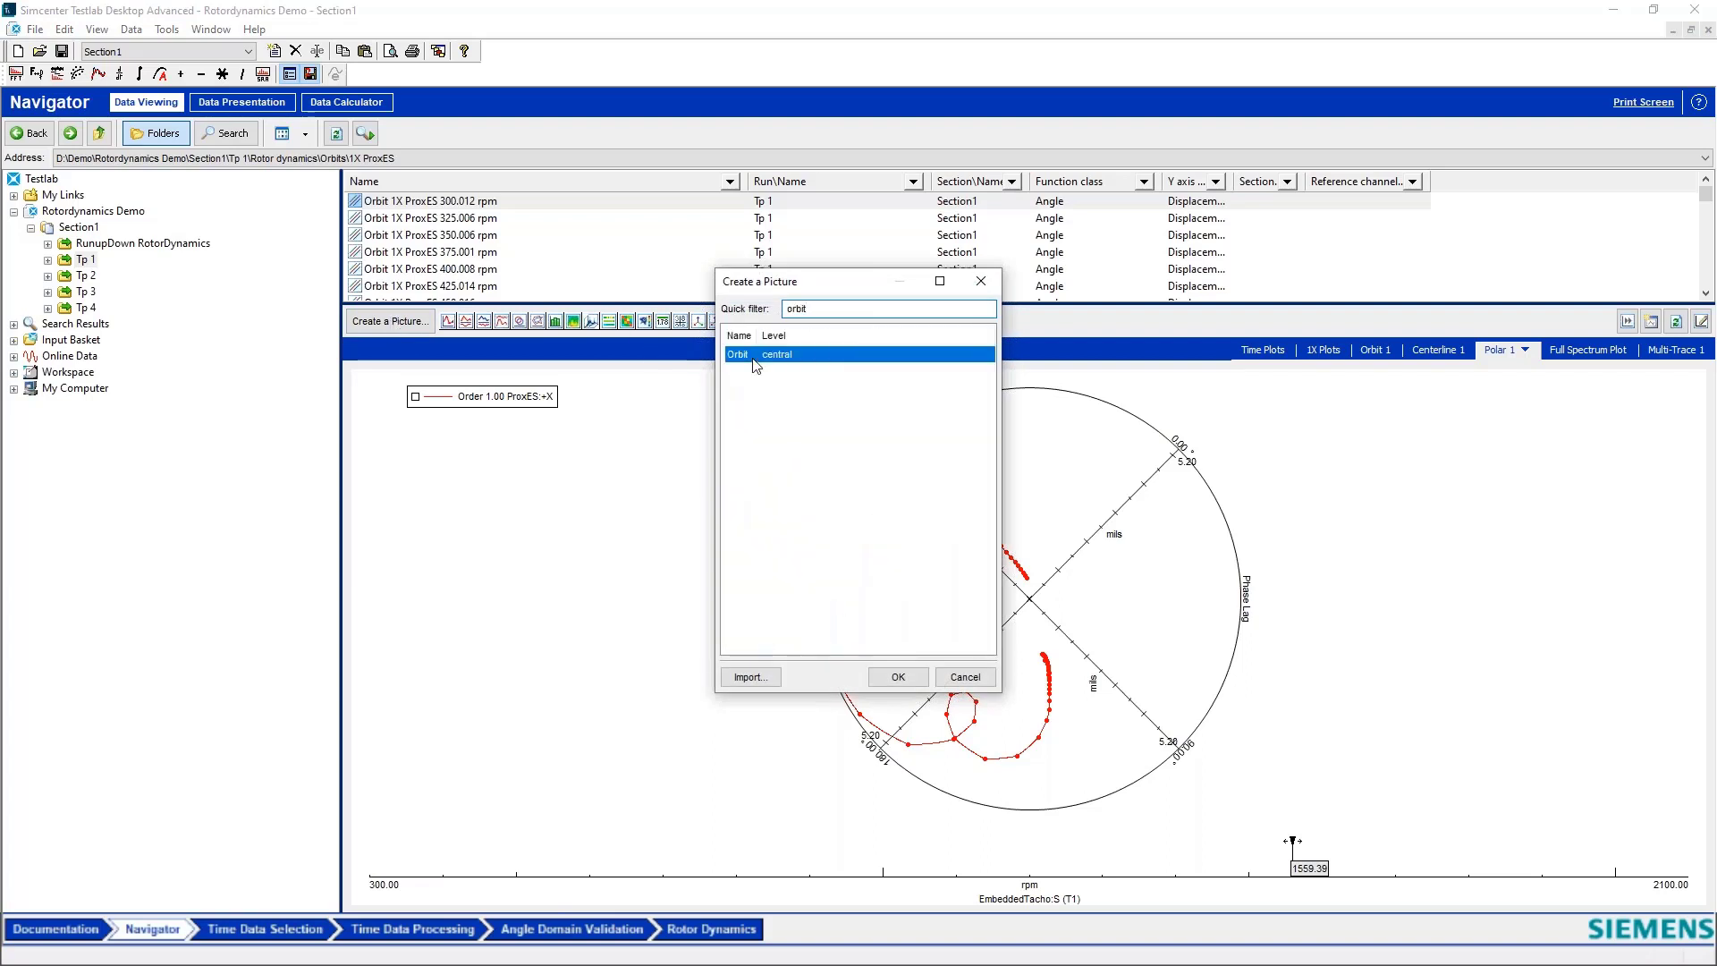
{"action": "left_click", "coordinate": [435, 204]}
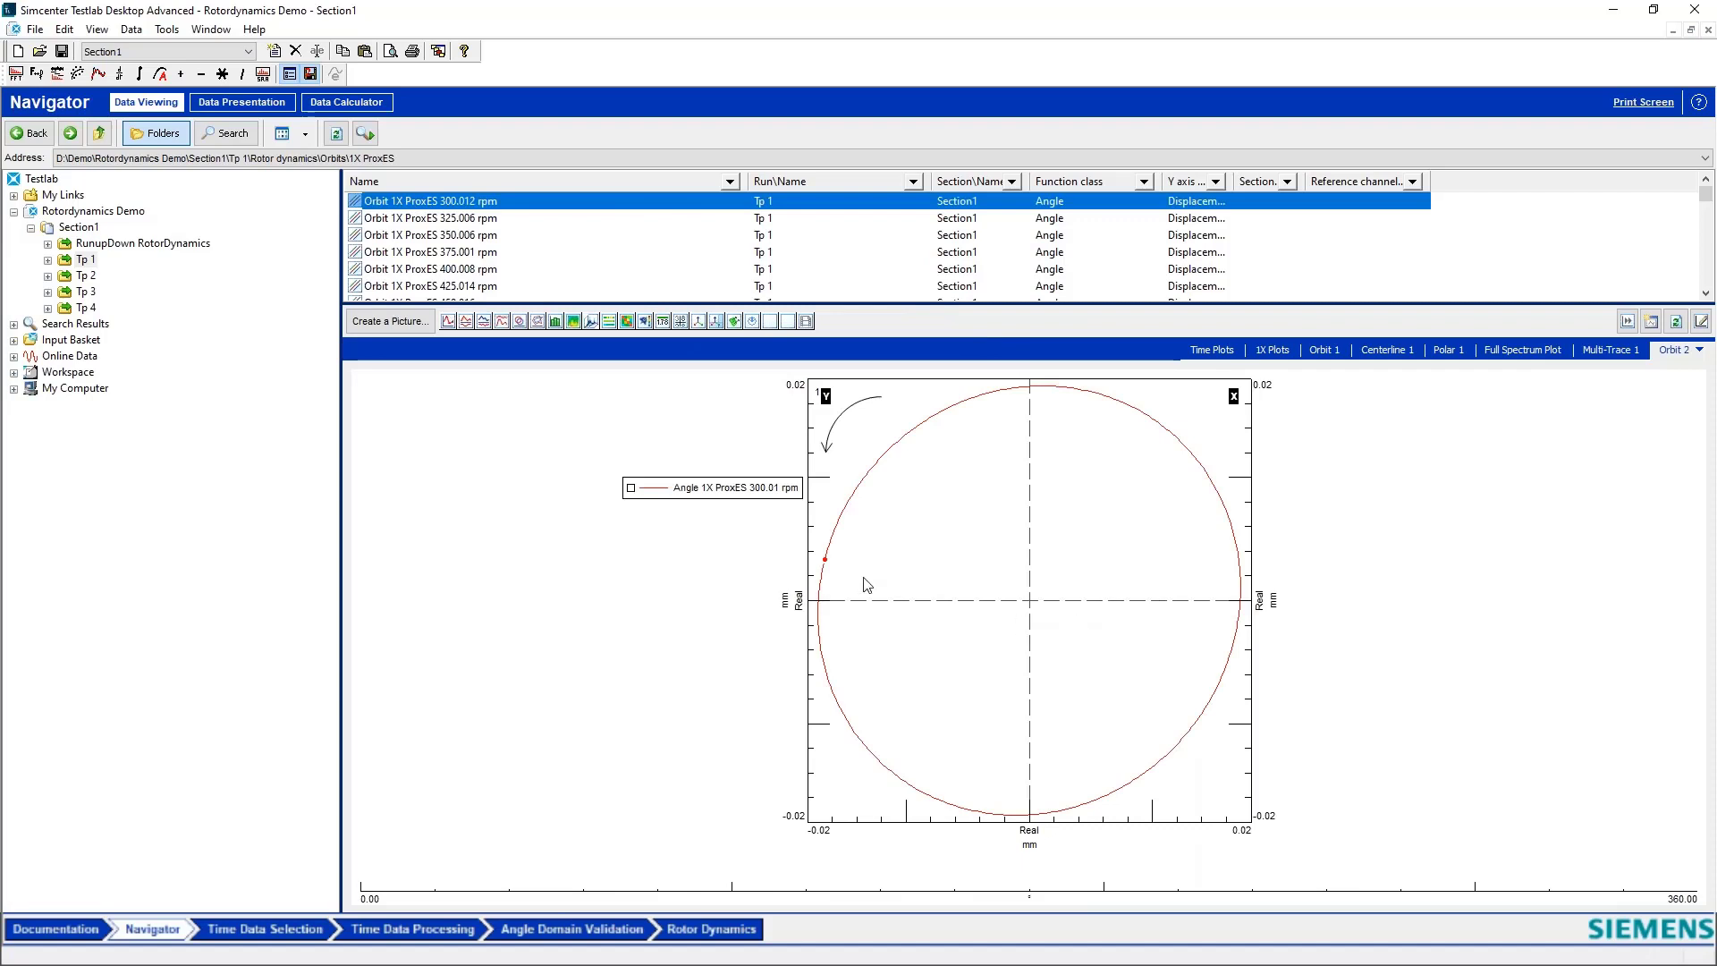